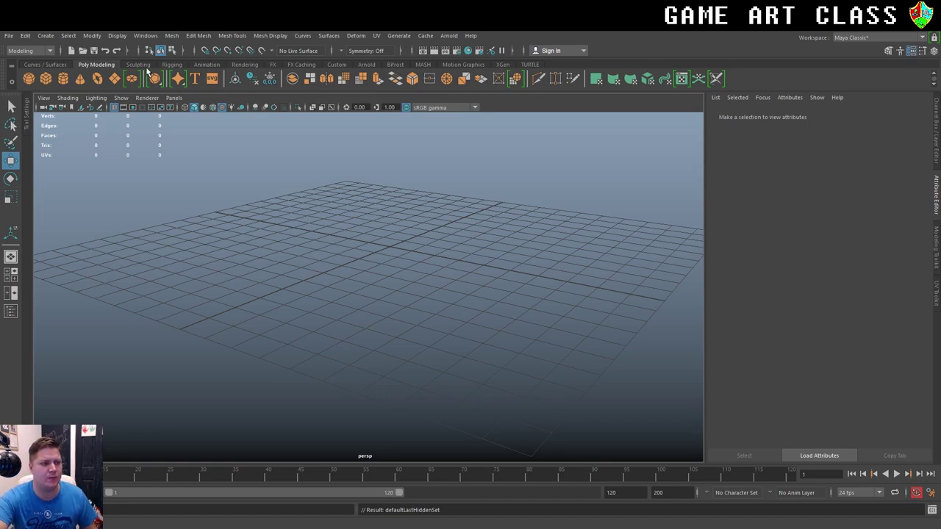
# Create a polygon cube at the grid's origin and rename it Chest.
pyautogui.keyDown('alt'); pyautogui.moveTo(543, 312); pyautogui.dragTo(508, 384, button='middle'); pyautogui.keyUp('alt')
pyautogui.click(46, 79)
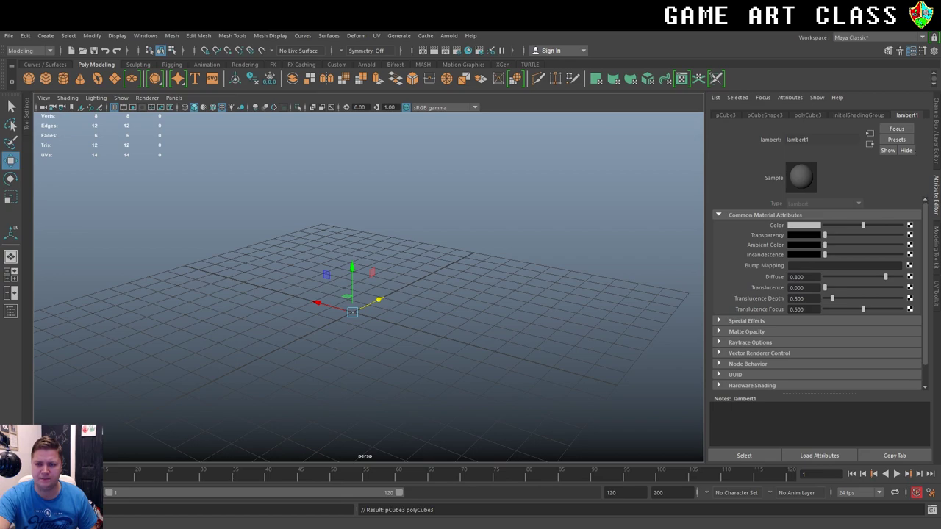
pyautogui.click(936, 119)
pyautogui.click(721, 117)
pyautogui.write('Chest')
pyautogui.press('Return')
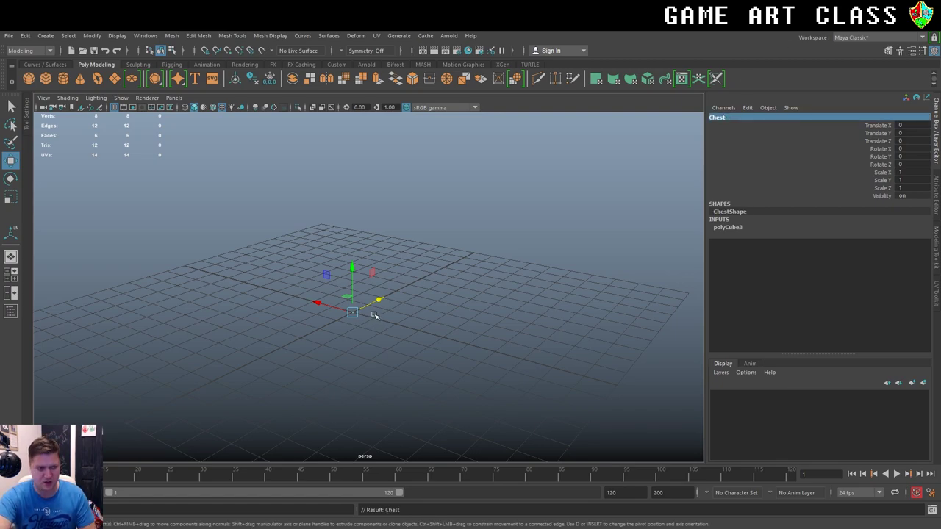
# Scale the Chest cube into a long, low box of about 224 in X, 101 in Y and 134 in Z.
pyautogui.press('r')
pyautogui.moveTo(353, 312); pyautogui.dragTo(422, 323)
pyautogui.press('w')
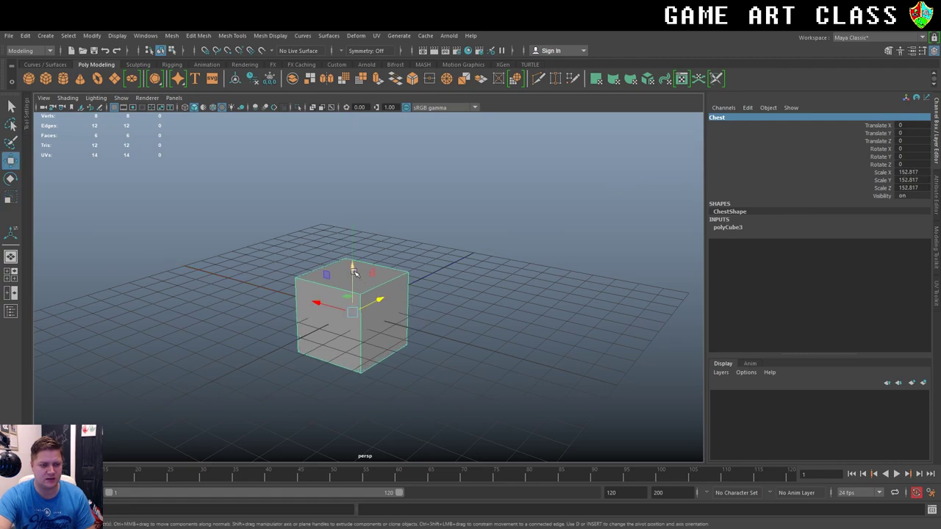
pyautogui.press('r')
pyautogui.moveTo(353, 269); pyautogui.dragTo(301, 296)
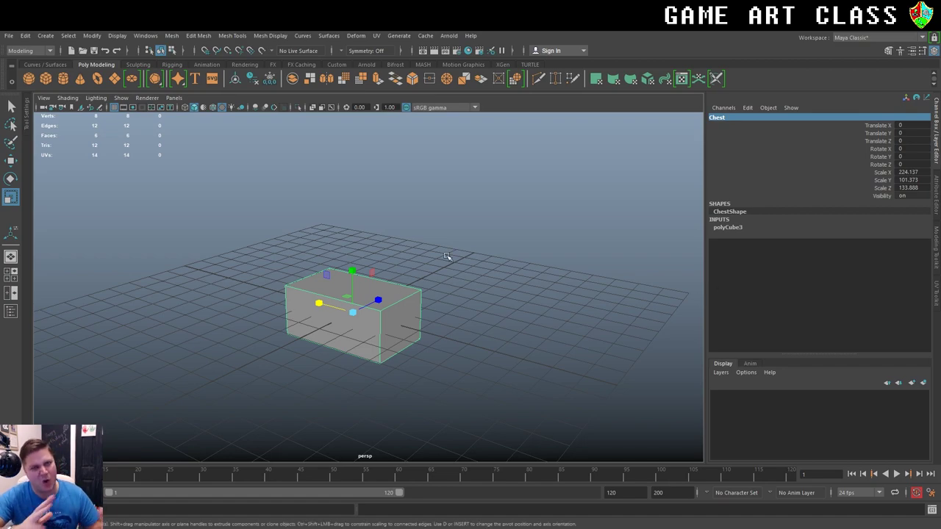
# Extrude the top face of the box upward by about 54 to form the lid section.
pyautogui.rightClick(393, 294)
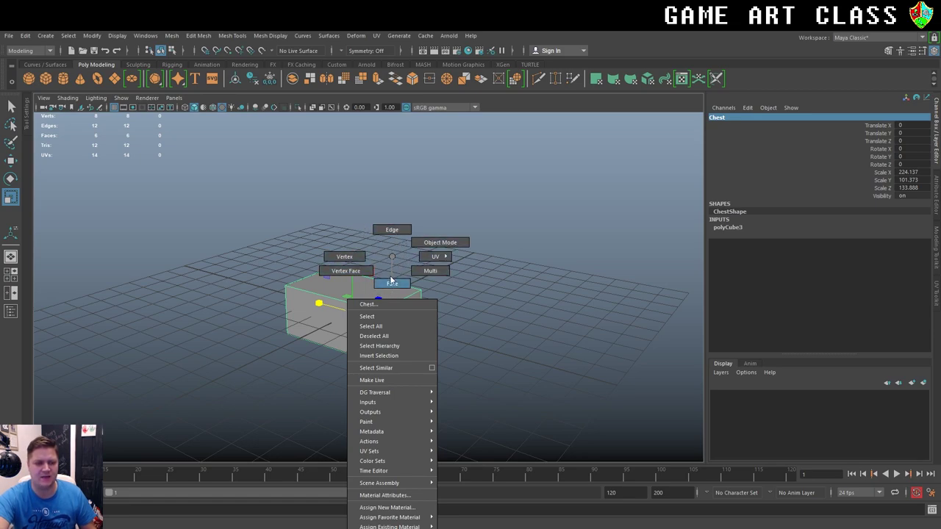
pyautogui.click(389, 284)
pyautogui.click(387, 287)
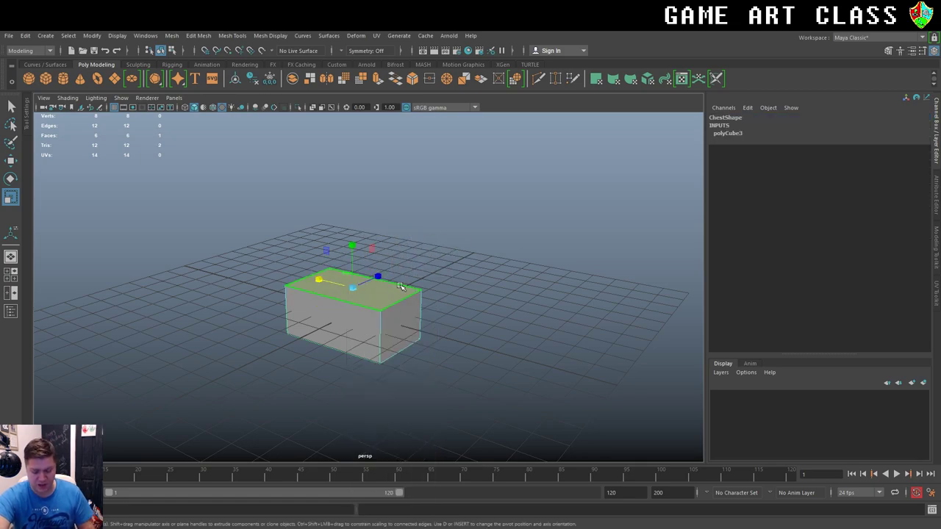
pyautogui.hotkey('ctrl', 'e')
pyautogui.moveTo(353, 259); pyautogui.dragTo(353, 230)
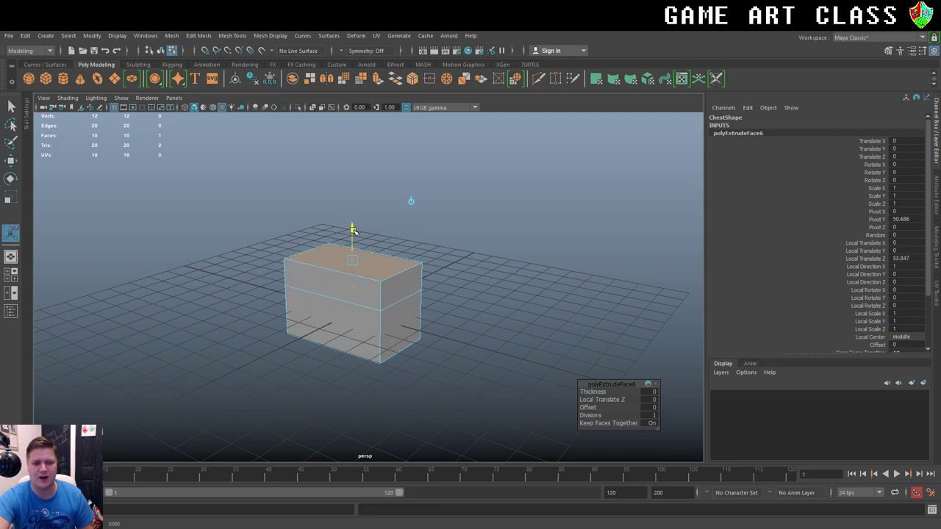
# Bevel the two long top edges of the lid with a fraction of 0.7.
pyautogui.rightClick(404, 292)
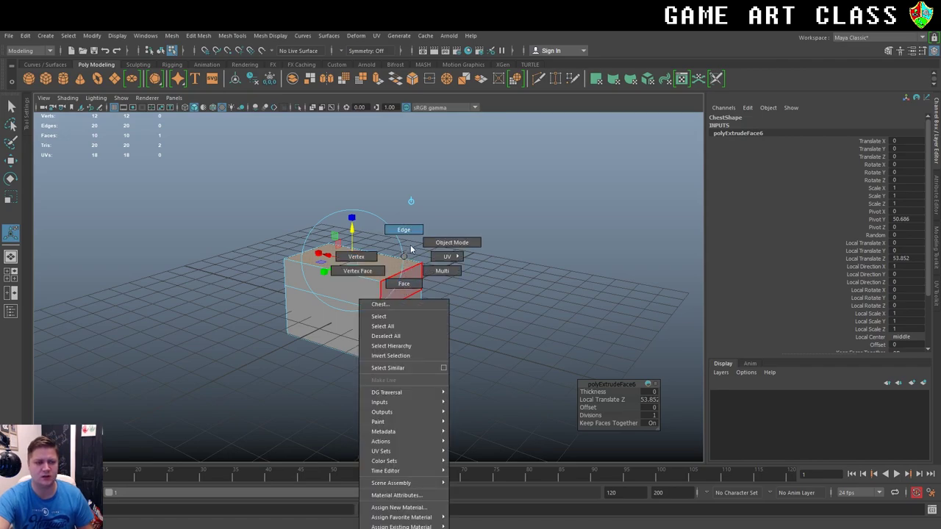
pyautogui.click(406, 231)
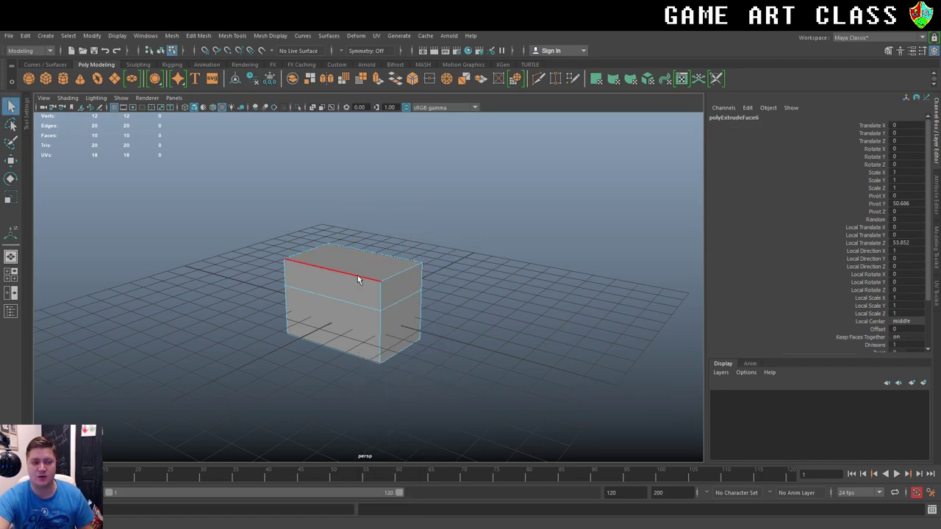
pyautogui.keyDown('shift'); pyautogui.click(398, 259); pyautogui.keyUp('shift')
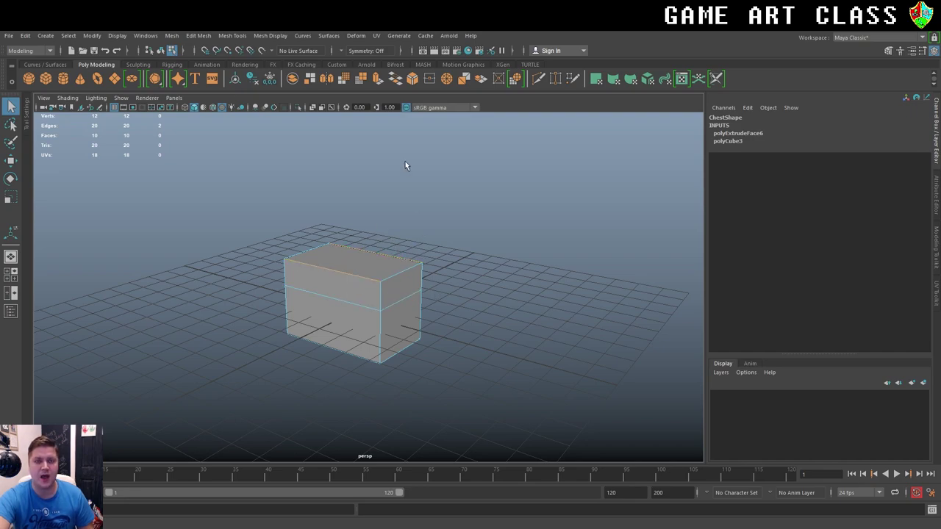
pyautogui.click(412, 79)
pyautogui.scroll(2, 462, 317)
pyautogui.keyDown('alt'); pyautogui.moveTo(462, 317); pyautogui.dragTo(435, 300); pyautogui.keyUp('alt')
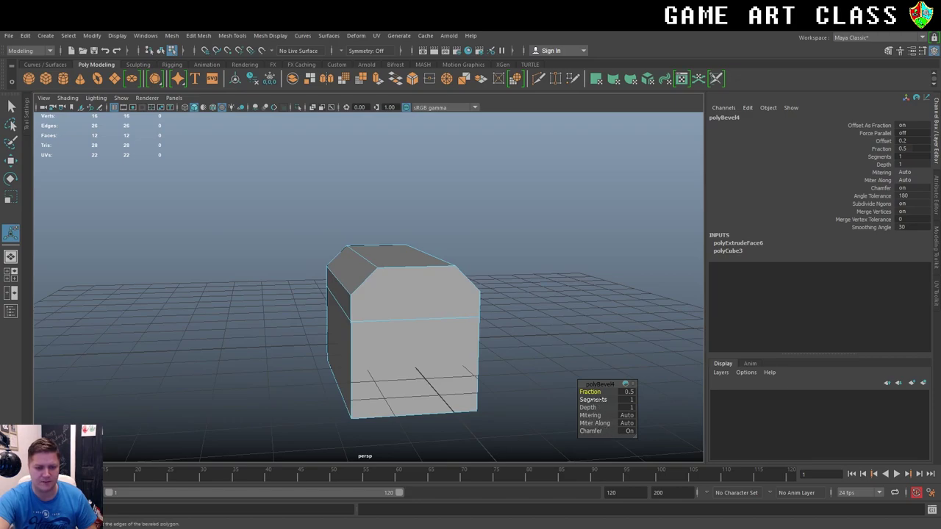
pyautogui.moveTo(603, 392); pyautogui.dragTo(594, 392)
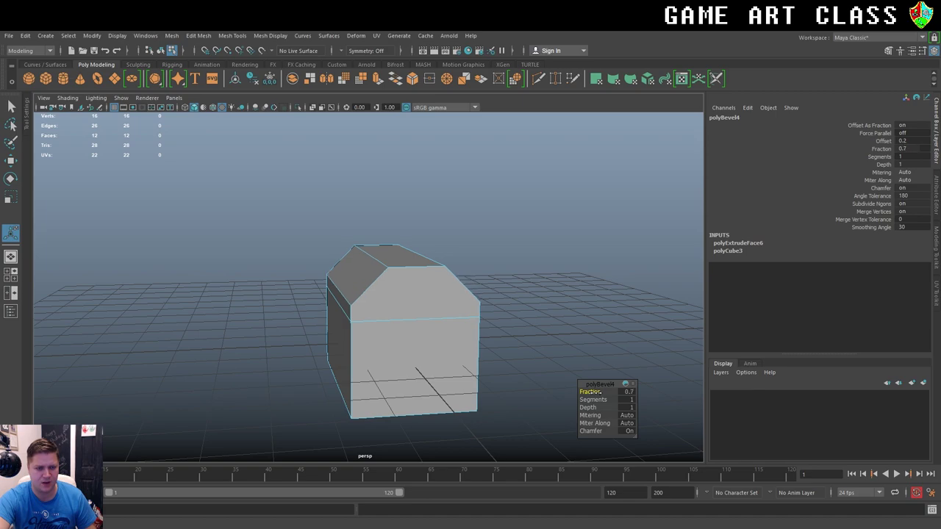
pyautogui.keyDown('alt'); pyautogui.moveTo(304, 346); pyautogui.dragTo(350, 353); pyautogui.keyUp('alt')
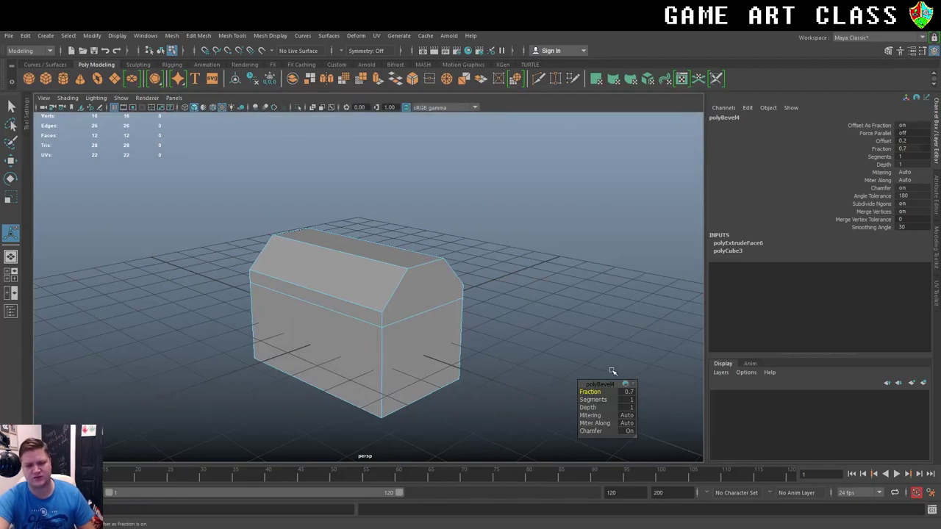
# Cut a horizontal edge with Multi-Cut across the lid's near end face, joining the lower corners of the bevels.
pyautogui.keyDown('alt'); pyautogui.moveTo(465, 318); pyautogui.dragTo(380, 294); pyautogui.keyUp('alt')
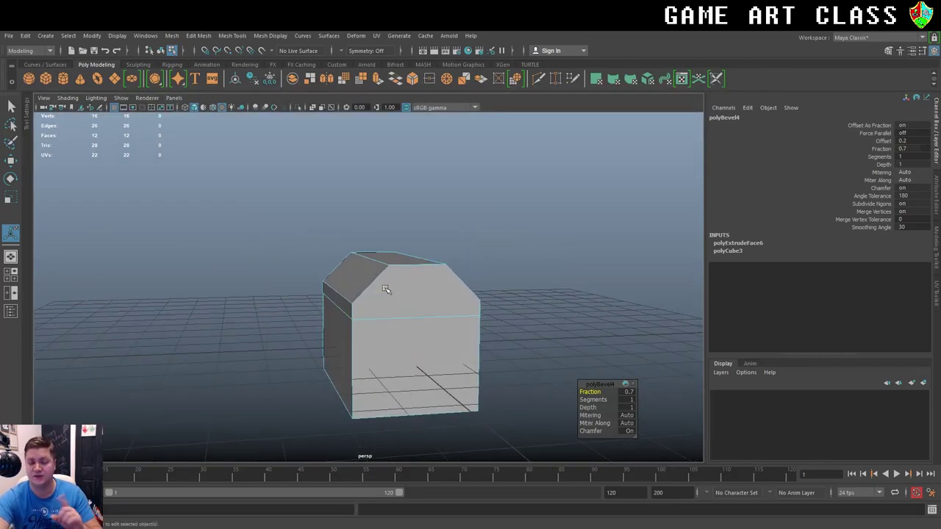
pyautogui.moveTo(415, 296)
pyautogui.mouseDown(button='right')
pyautogui.moveTo(436, 226)
pyautogui.moveTo(414, 284)
pyautogui.mouseUp(button='right')
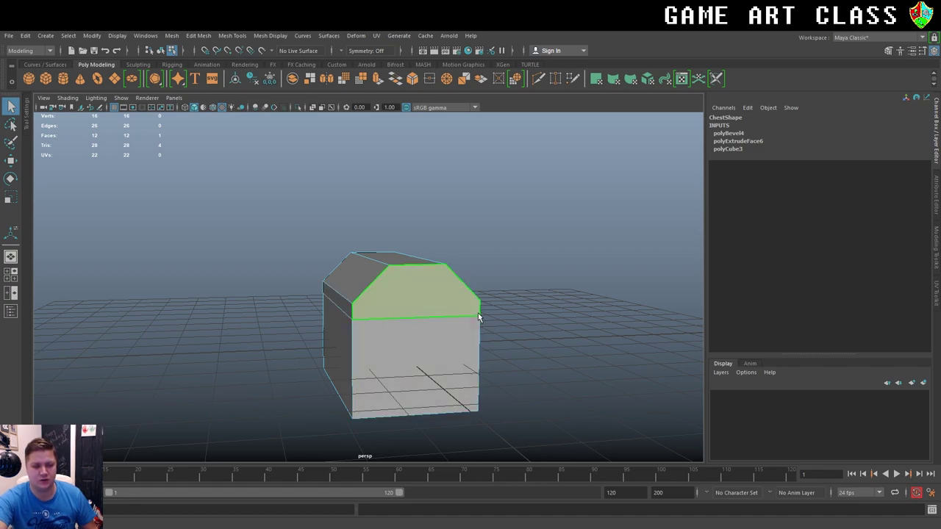
pyautogui.click(389, 276)
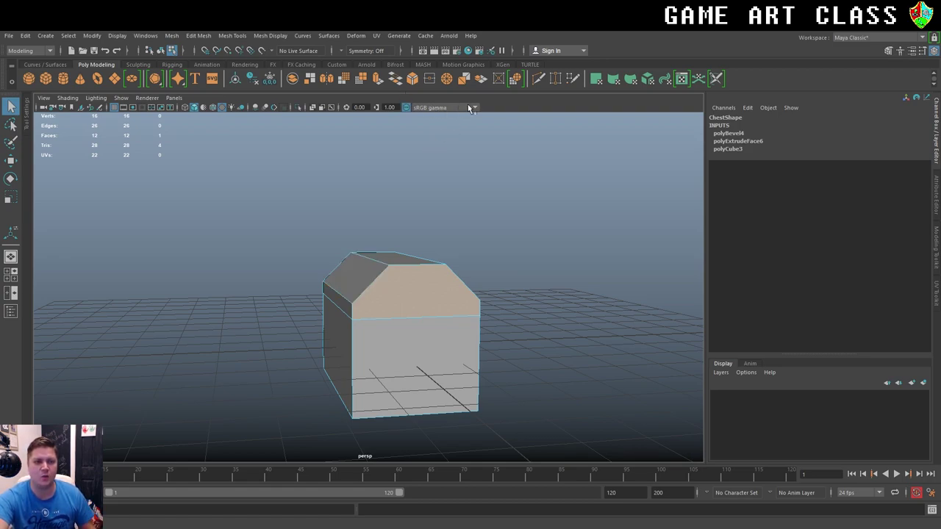
pyautogui.click(539, 79)
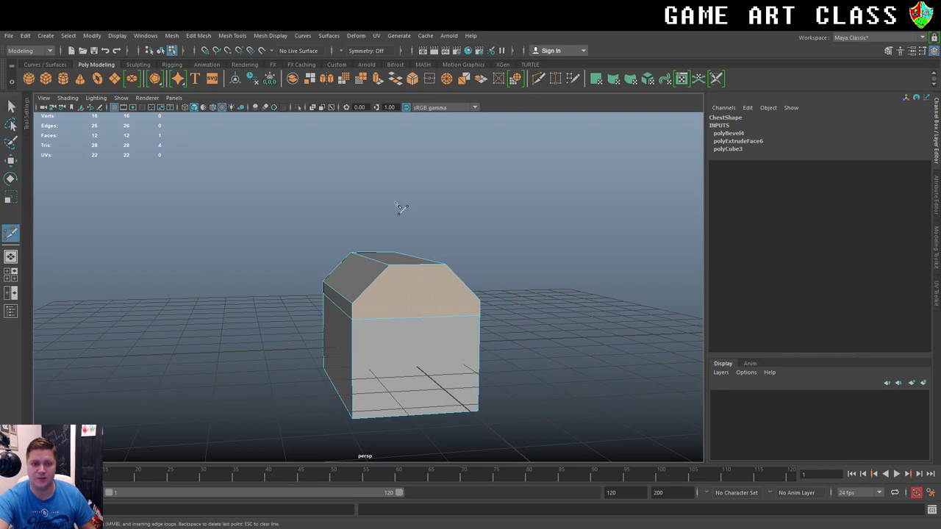
pyautogui.click(353, 305)
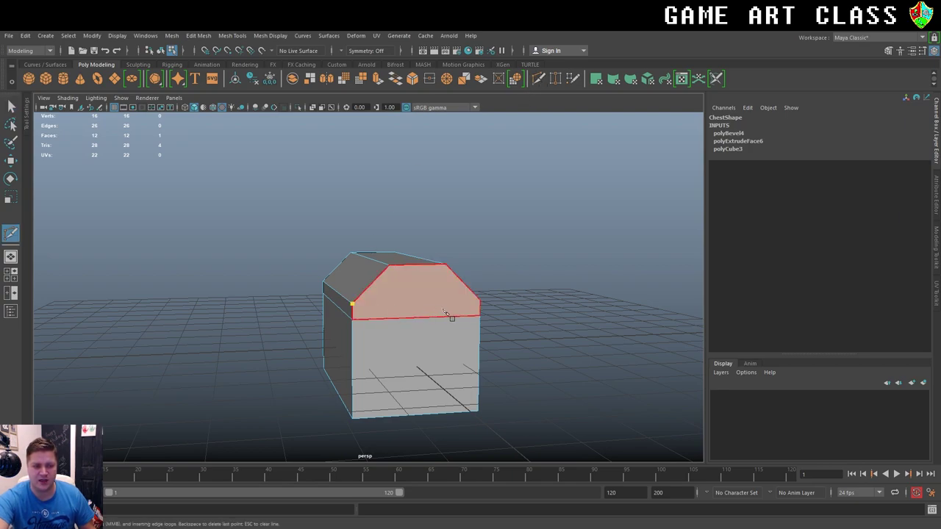
pyautogui.click(481, 301)
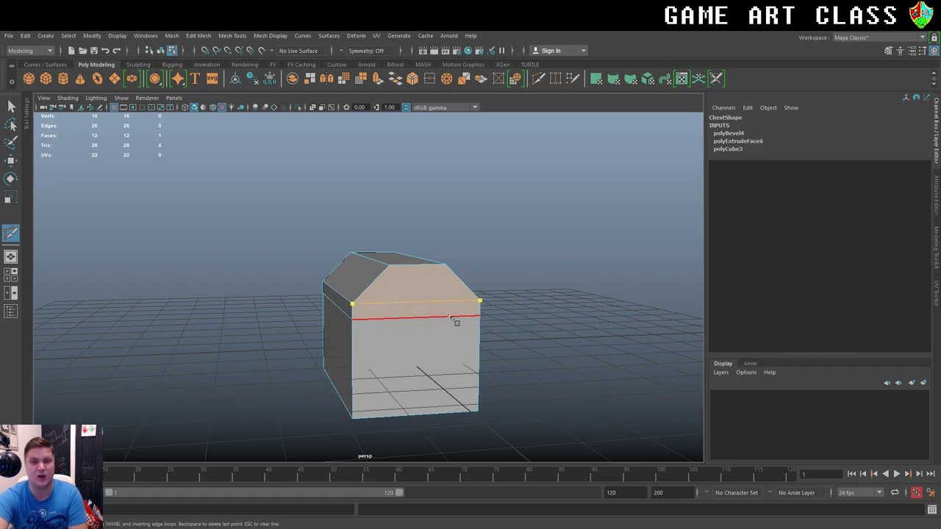
pyautogui.press('Return')
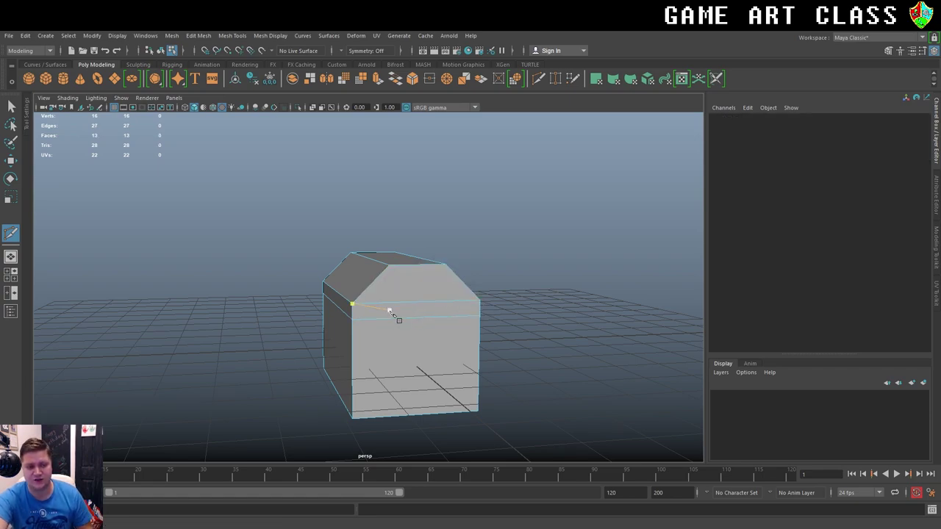
# Cut a matching horizontal edge across the lid's opposite end face between the lower bevel corners.
pyautogui.keyDown('alt'); pyautogui.moveTo(391, 317); pyautogui.dragTo(414, 323); pyautogui.keyUp('alt')
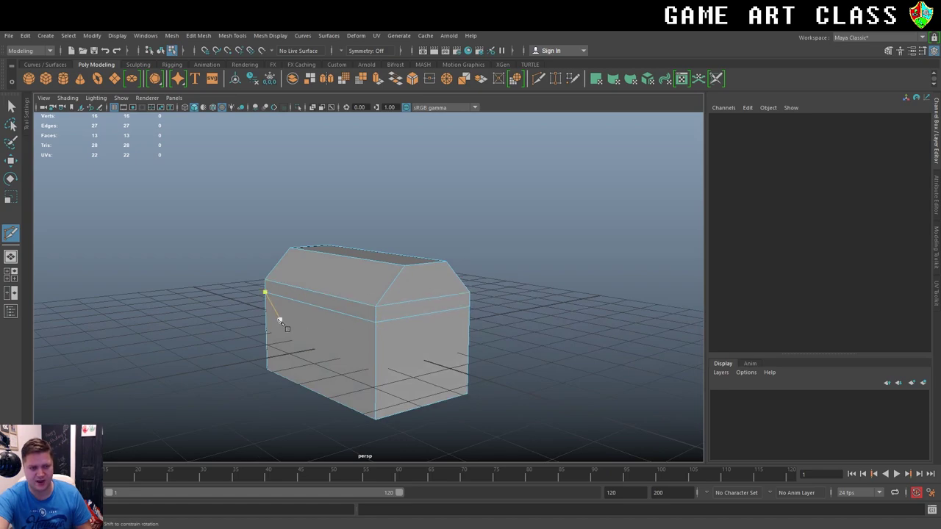
pyautogui.keyDown('alt'); pyautogui.moveTo(273, 319); pyautogui.dragTo(441, 317); pyautogui.keyUp('alt')
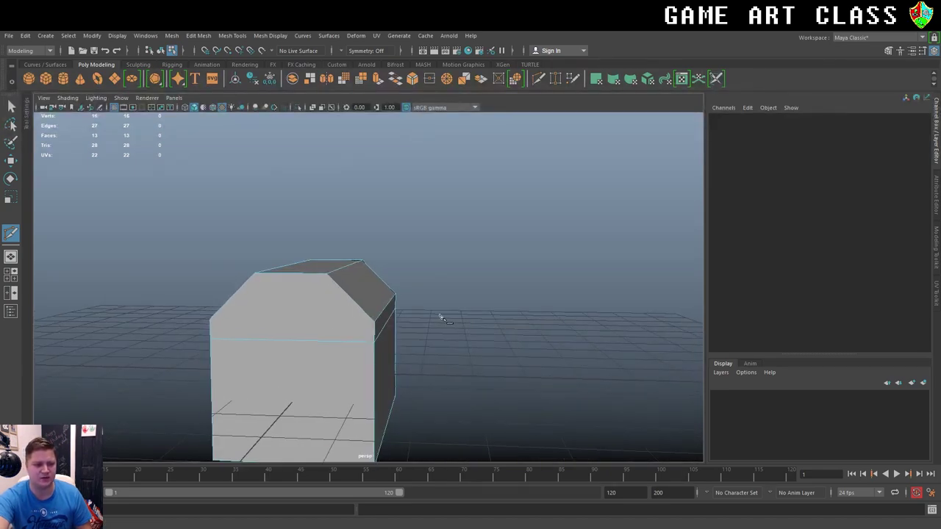
pyautogui.click(210, 320)
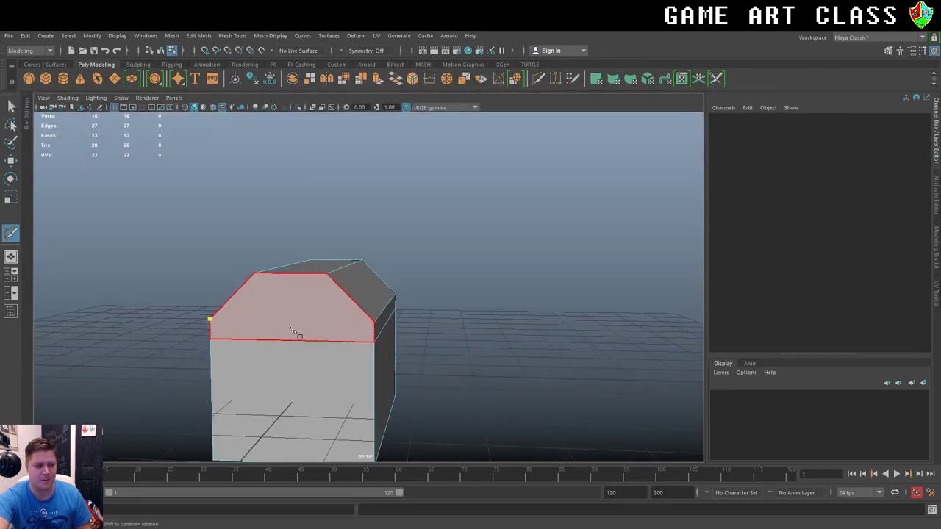
pyautogui.click(375, 323)
pyautogui.rightClick(414, 328)
pyautogui.scroll(-4, 415, 328)
pyautogui.scroll(4, 414, 328)
pyautogui.click(253, 274)
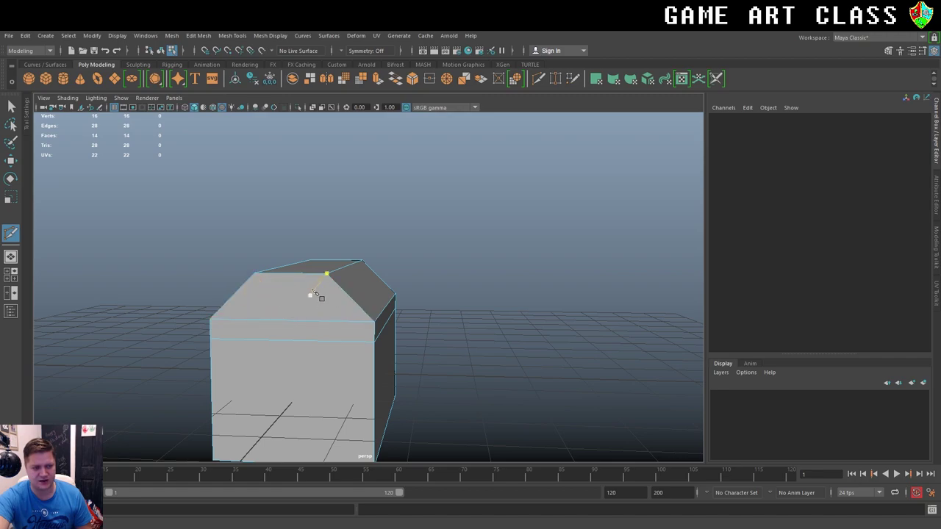
pyautogui.press('BackSpace')
pyautogui.keyDown('ctrl'); pyautogui.click(307, 341); pyautogui.keyUp('ctrl')
pyautogui.keyDown('alt'); pyautogui.moveTo(311, 323); pyautogui.dragTo(357, 309); pyautogui.keyUp('alt')
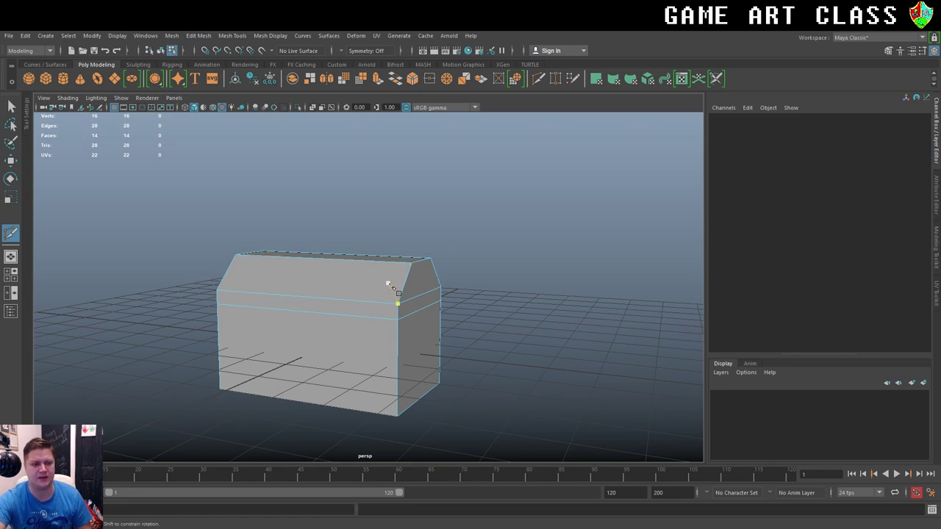
pyautogui.press('q')
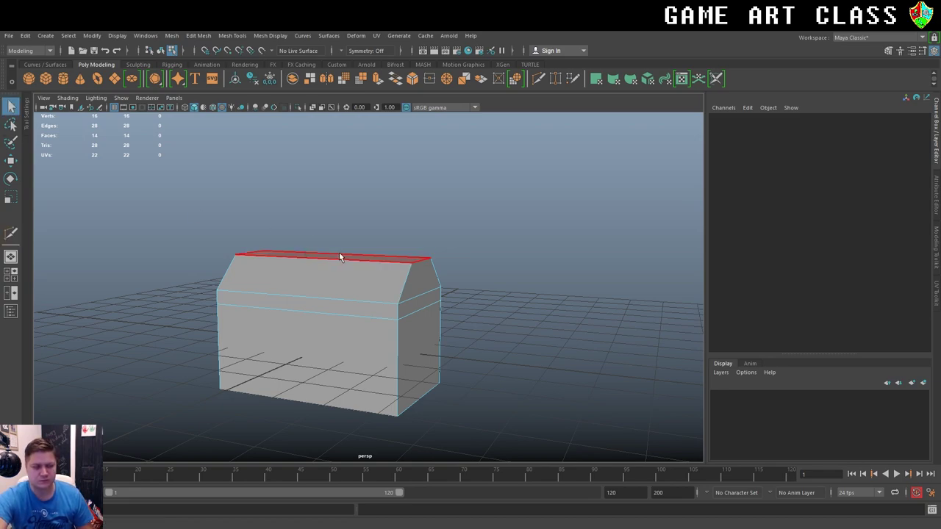
# Insert two evenly spaced edge loops crosswise around the chest, using Insert Edge Loop with Multiple edge loops set to 2.
pyautogui.click(231, 35)
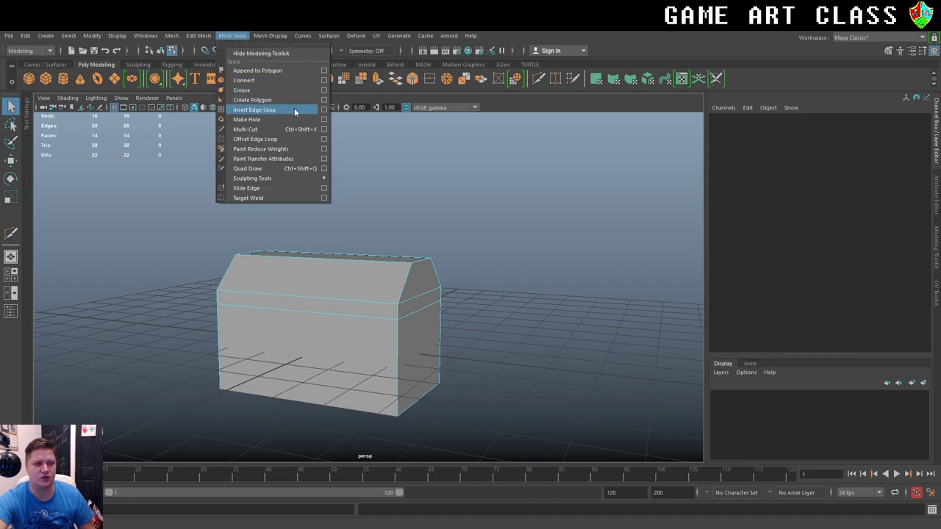
pyautogui.click(324, 110)
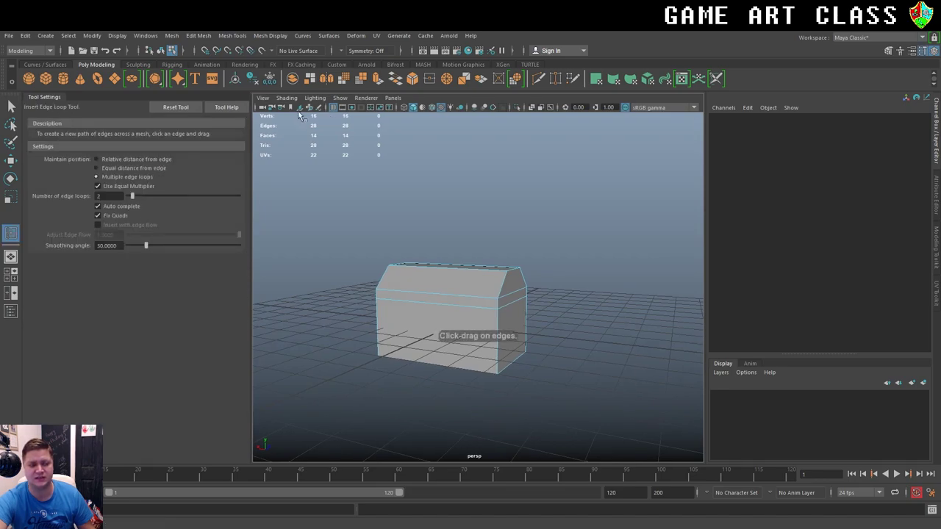
pyautogui.click(110, 160)
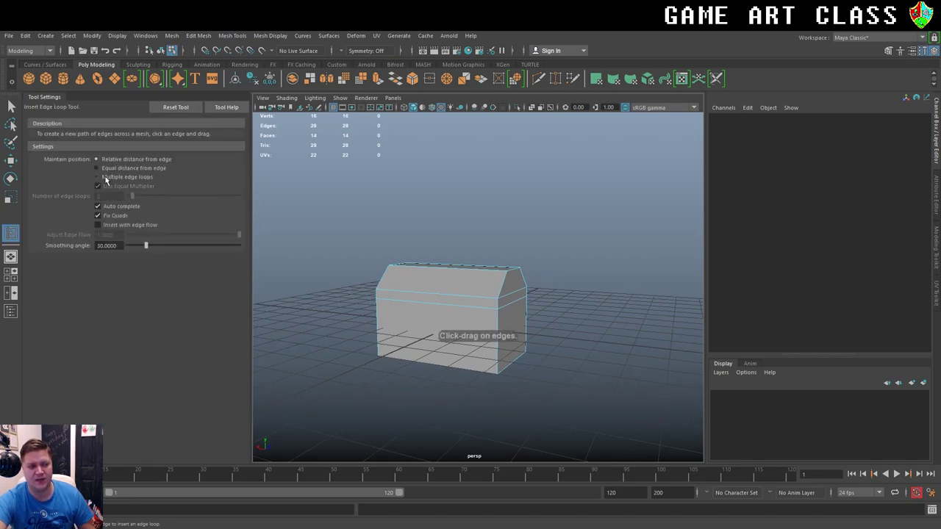
pyautogui.click(116, 177)
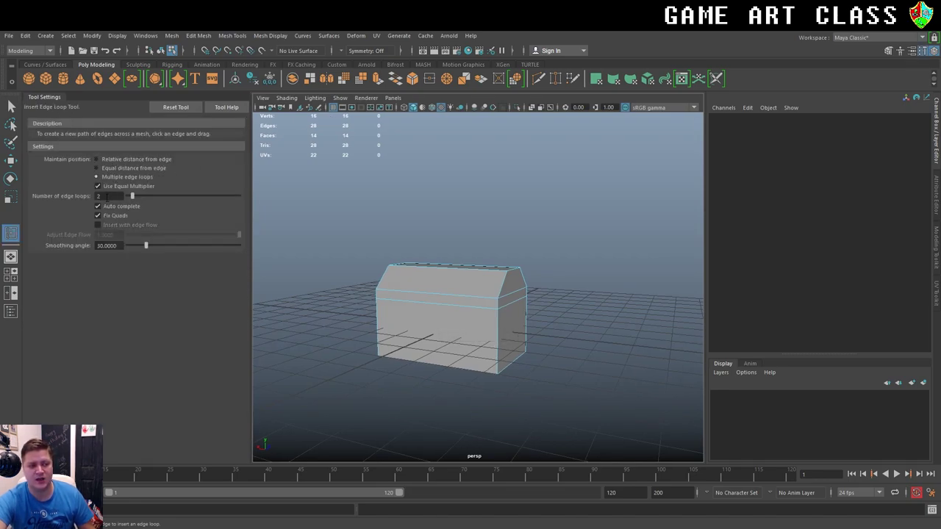
pyautogui.click(461, 300)
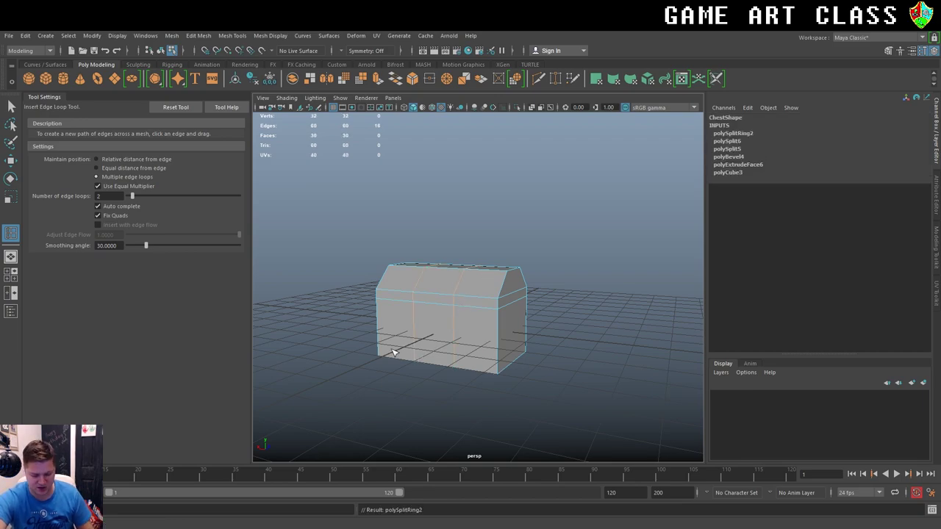
# Scale the two inserted edge loops apart along the chest's length so they sit close to its two ends.
pyautogui.keyDown('alt'); pyautogui.moveTo(394, 353); pyautogui.dragTo(431, 346); pyautogui.keyUp('alt')
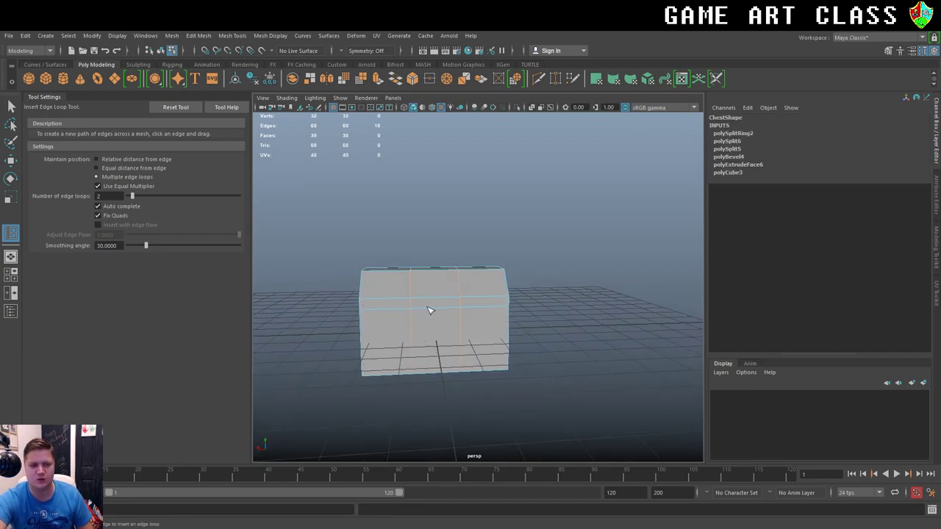
pyautogui.keyDown('alt'); pyautogui.moveTo(538, 368); pyautogui.dragTo(507, 378); pyautogui.keyUp('alt')
pyautogui.press('r')
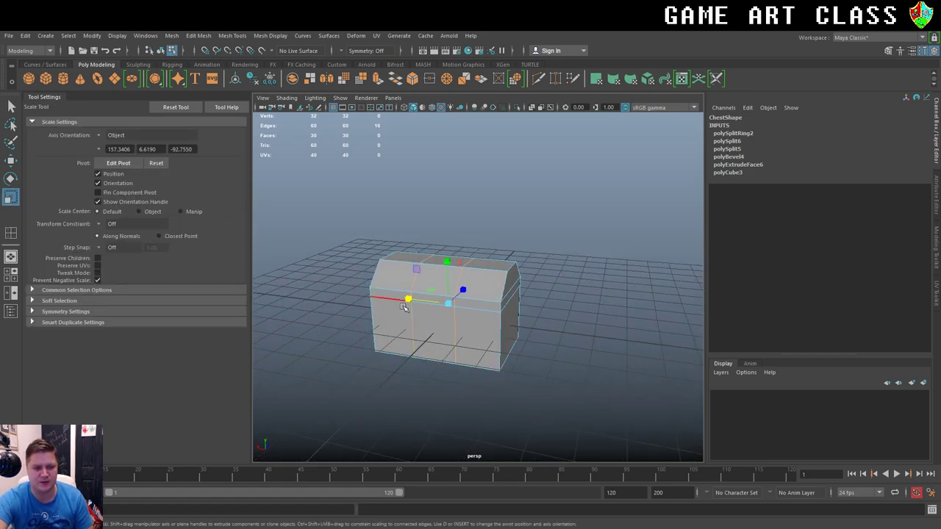
pyautogui.moveTo(409, 301); pyautogui.dragTo(338, 295)
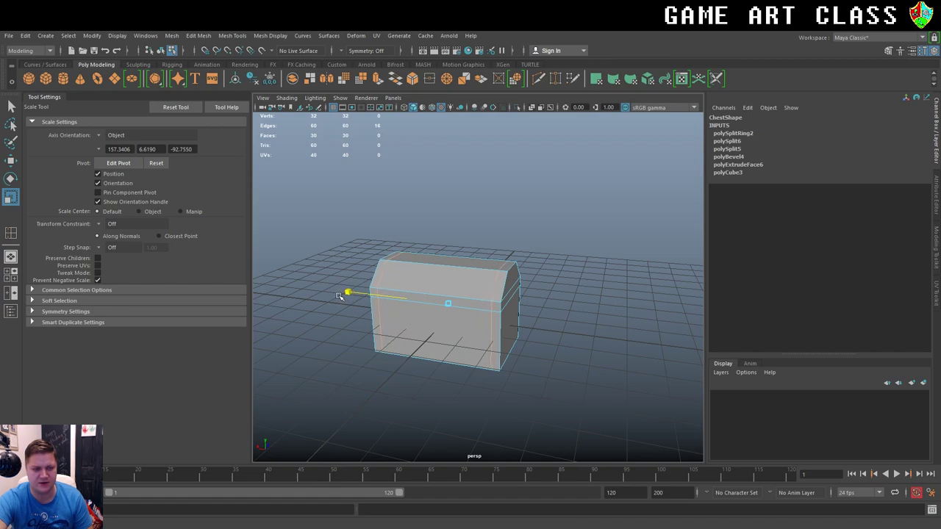
pyautogui.moveTo(341, 296); pyautogui.dragTo(346, 295)
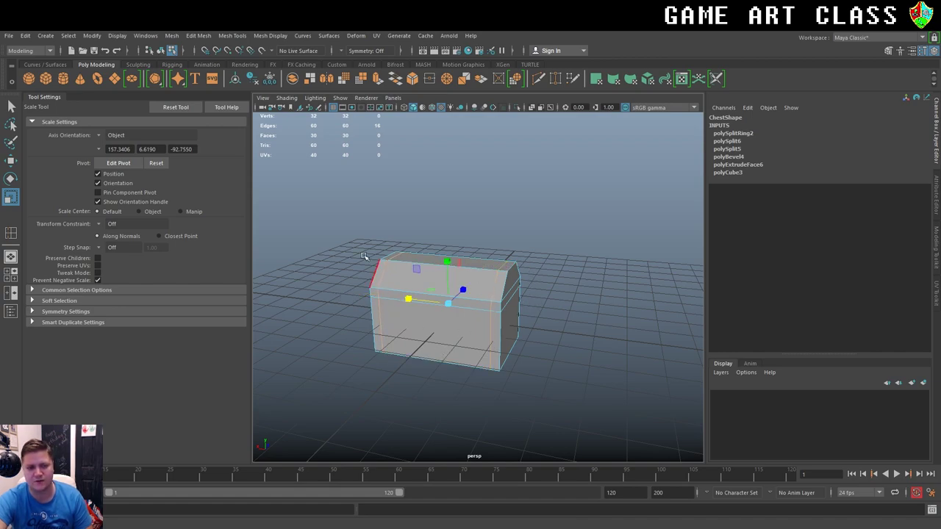
# Select all the faces on both end sides of the chest, including the lid sections and the strips below them.
pyautogui.keyDown('alt'); pyautogui.moveTo(457, 325); pyautogui.dragTo(489, 313); pyautogui.keyUp('alt')
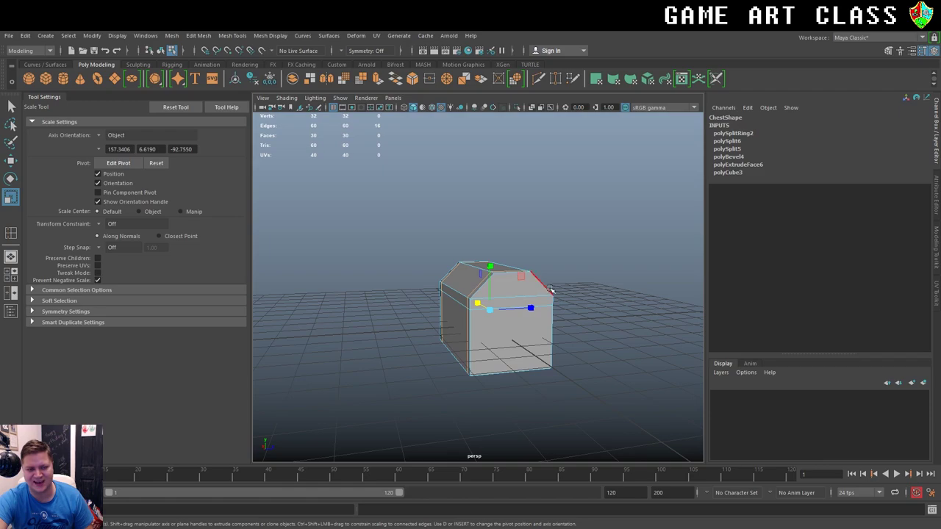
pyautogui.keyDown('alt'); pyautogui.moveTo(496, 324); pyautogui.dragTo(603, 298); pyautogui.keyUp('alt')
pyautogui.moveTo(523, 257); pyautogui.dragTo(524, 285, button='right')
pyautogui.click(529, 330)
pyautogui.keyDown('shift'); pyautogui.doubleClick(519, 280); pyautogui.keyUp('shift')
pyautogui.keyDown('alt'); pyautogui.moveTo(443, 346); pyautogui.dragTo(523, 331); pyautogui.keyUp('alt')
pyautogui.keyDown('shift'); pyautogui.click(383, 345); pyautogui.keyUp('shift')
pyautogui.keyDown('shift'); pyautogui.click(375, 292); pyautogui.keyUp('shift')
pyautogui.keyDown('shift'); pyautogui.click(471, 349); pyautogui.keyUp('shift')
# Extrude the selected end faces with an Offset of 14.6 to inset a border on each end.
pyautogui.keyDown('alt'); pyautogui.moveTo(563, 352); pyautogui.dragTo(454, 349); pyautogui.keyUp('alt')
pyautogui.keyDown('alt'); pyautogui.moveTo(454, 349); pyautogui.dragTo(536, 363, button='right'); pyautogui.keyUp('alt')
pyautogui.hotkey('ctrl', 'e')
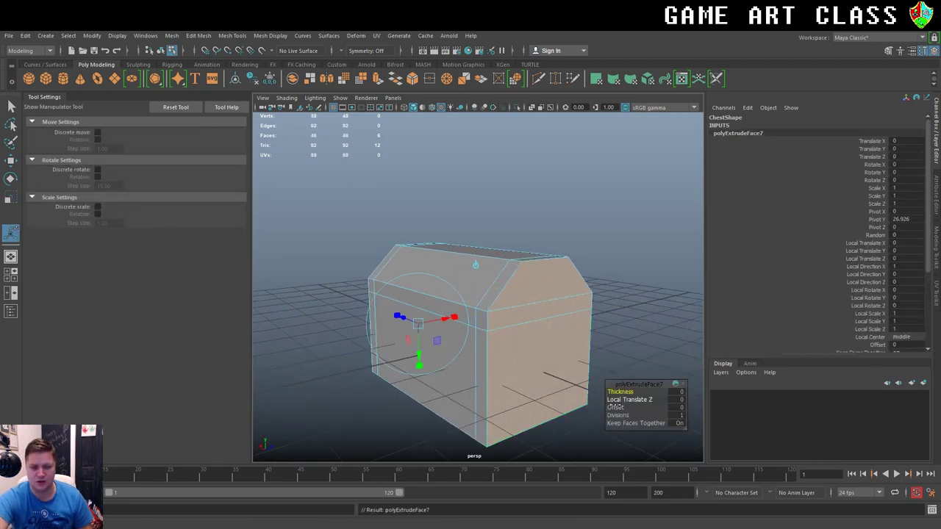
pyautogui.moveTo(613, 407); pyautogui.dragTo(675, 407)
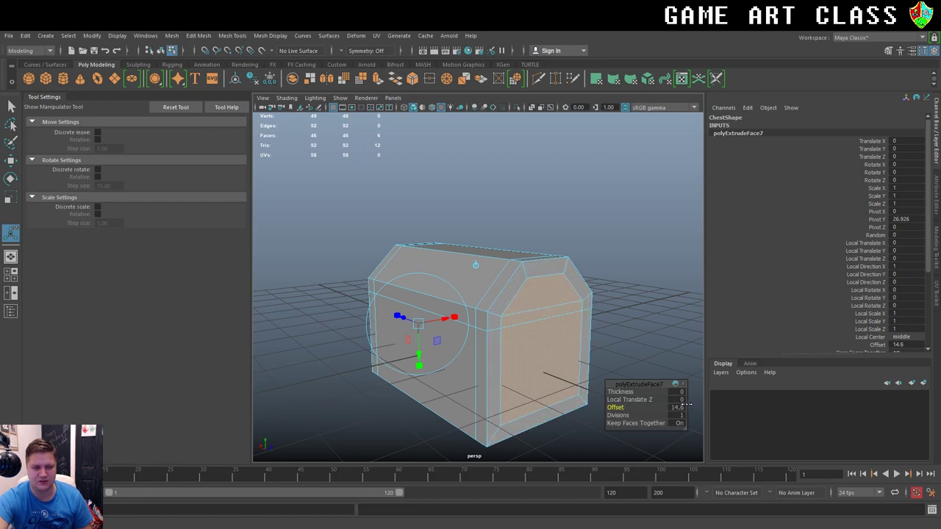
# Insert a horizontal edge loop around the whole chest with Multi-Cut, just below the existing loop under the lid.
pyautogui.keyDown('alt'); pyautogui.moveTo(470, 345); pyautogui.dragTo(507, 295); pyautogui.keyUp('alt')
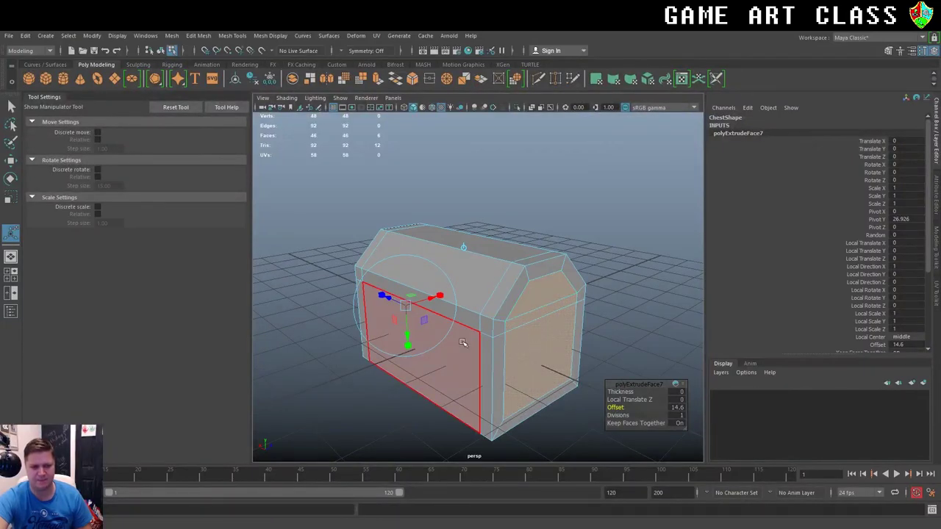
pyautogui.keyDown('alt'); pyautogui.moveTo(442, 331); pyautogui.dragTo(414, 343); pyautogui.keyUp('alt')
pyautogui.keyDown('alt'); pyautogui.moveTo(488, 307); pyautogui.dragTo(377, 313); pyautogui.keyUp('alt')
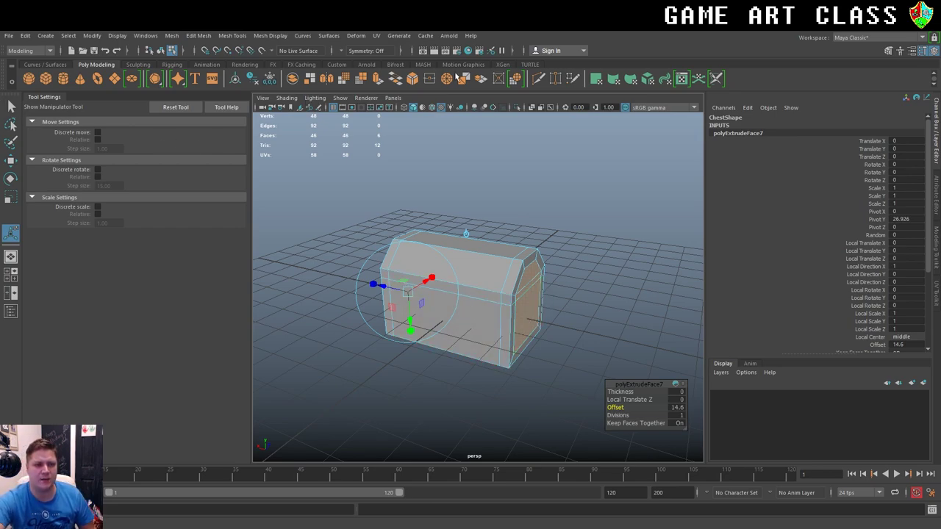
pyautogui.click(539, 79)
pyautogui.scroll(3, 508, 327)
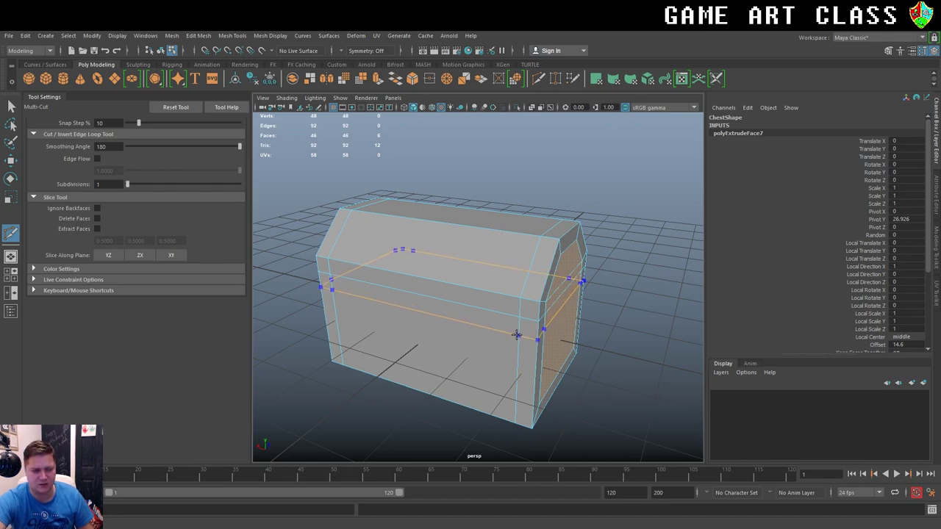
pyautogui.keyDown('ctrl'); pyautogui.click(517, 334); pyautogui.keyUp('ctrl')
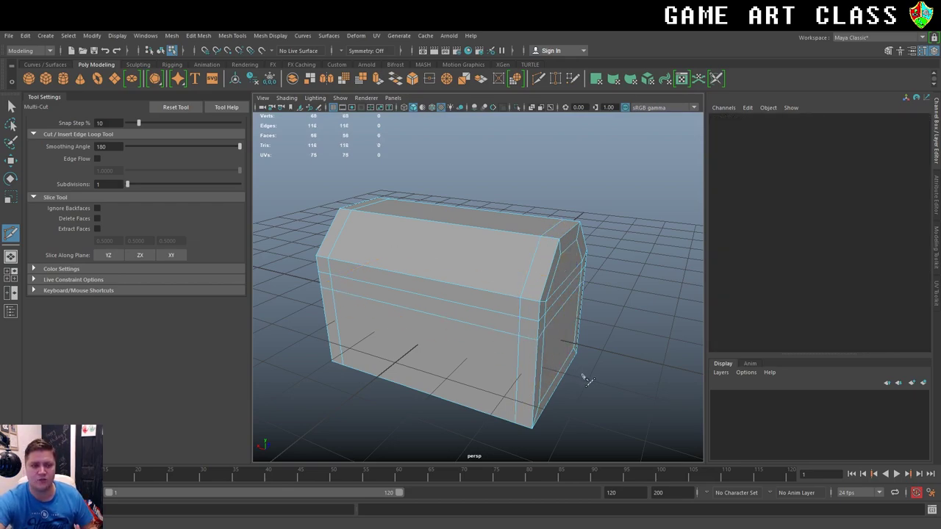
# Switch to face selection and select the inset border ring of faces on each end of the chest.
pyautogui.click(10, 107)
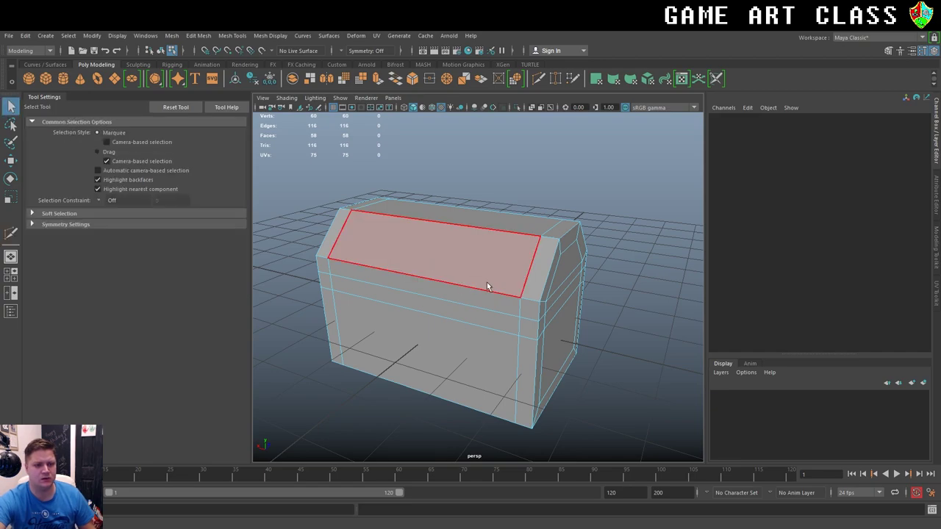
pyautogui.moveTo(486, 256); pyautogui.dragTo(488, 281, button='right')
pyautogui.keyDown('alt'); pyautogui.moveTo(524, 379); pyautogui.dragTo(480, 372); pyautogui.keyUp('alt')
pyautogui.click(450, 370)
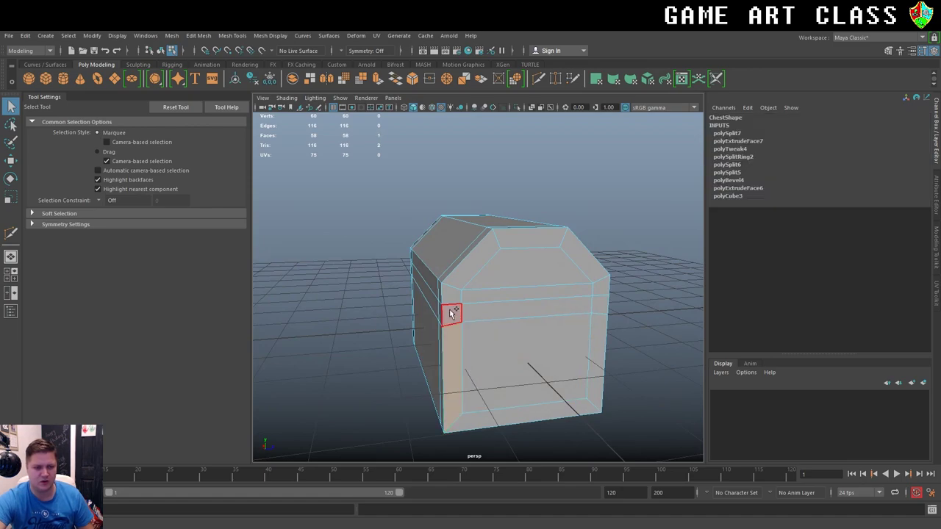
pyautogui.keyDown('shift'); pyautogui.doubleClick(451, 313); pyautogui.keyUp('shift')
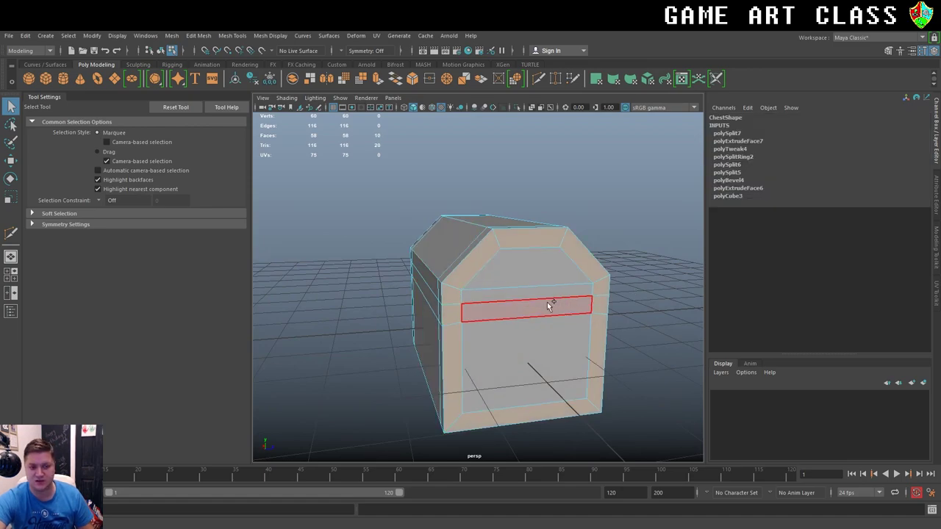
pyautogui.keyDown('alt'); pyautogui.moveTo(536, 306); pyautogui.dragTo(434, 336); pyautogui.keyUp('alt')
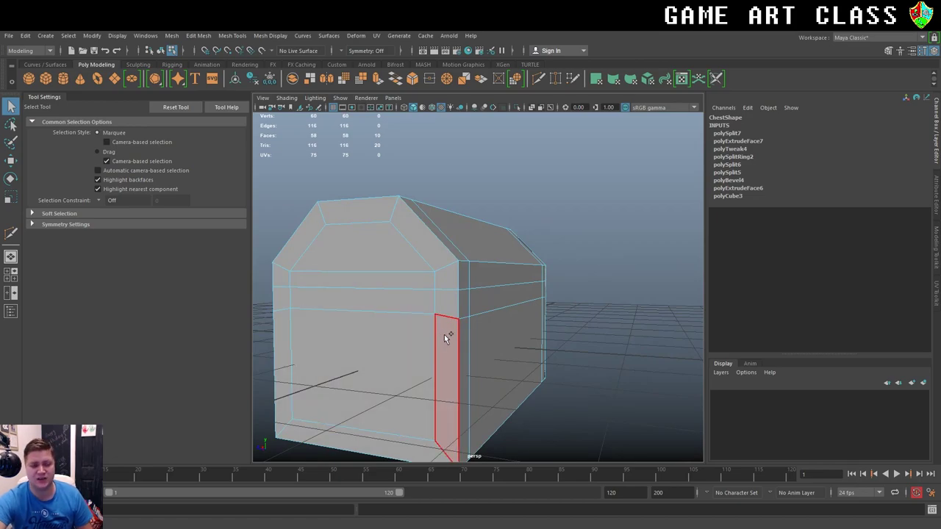
pyautogui.keyDown('shift'); pyautogui.click(448, 344); pyautogui.keyUp('shift')
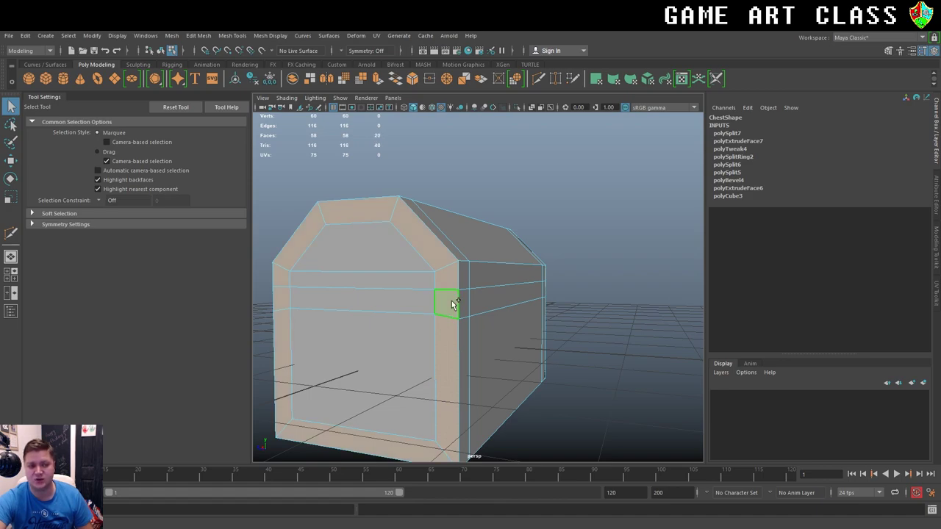
pyautogui.keyDown('shift'); pyautogui.doubleClick(450, 303); pyautogui.keyUp('shift')
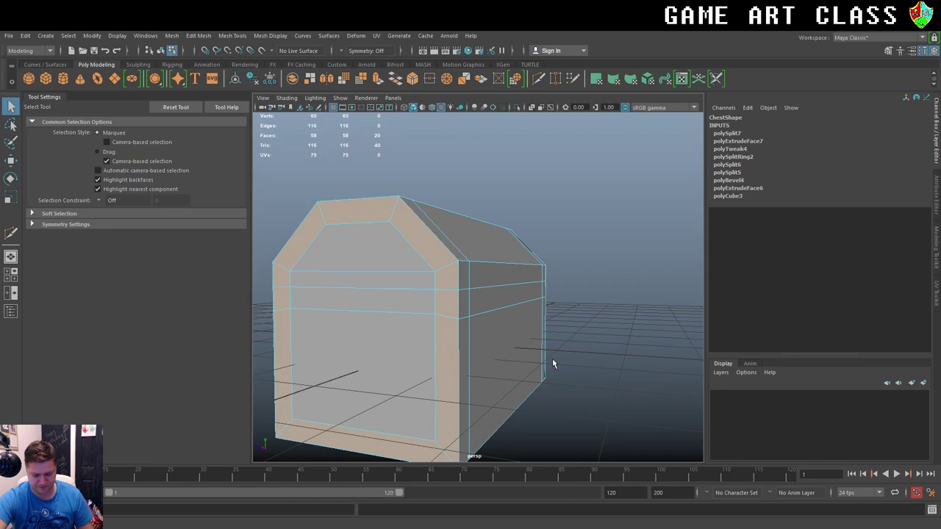
# Add the narrow crosswise face loops near both ends to the selection and deselect their strips on the underside.
pyautogui.keyDown('alt'); pyautogui.moveTo(544, 361); pyautogui.dragTo(466, 306); pyautogui.keyUp('alt')
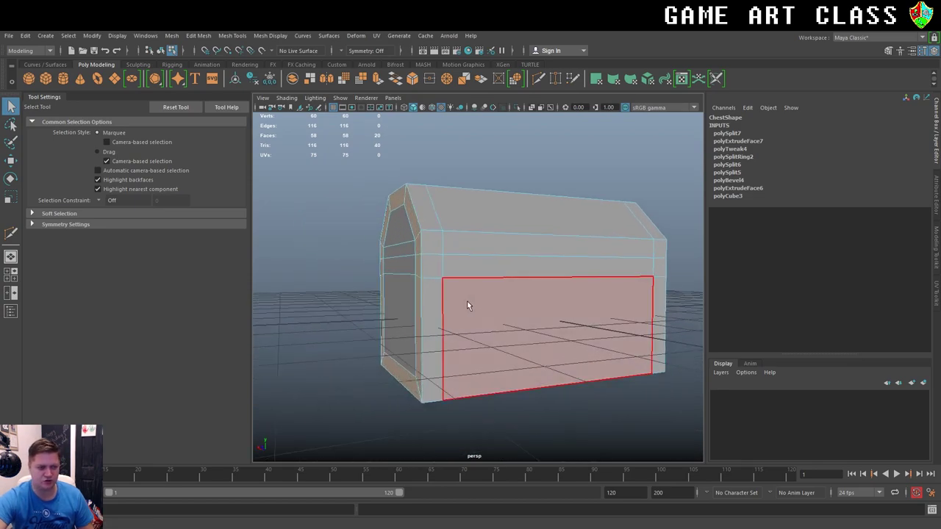
pyautogui.keyDown('shift'); pyautogui.click(430, 315); pyautogui.keyUp('shift')
pyautogui.keyDown('shift'); pyautogui.doubleClick(430, 269); pyautogui.keyUp('shift')
pyautogui.keyDown('alt'); pyautogui.moveTo(494, 367); pyautogui.dragTo(527, 321); pyautogui.keyUp('alt')
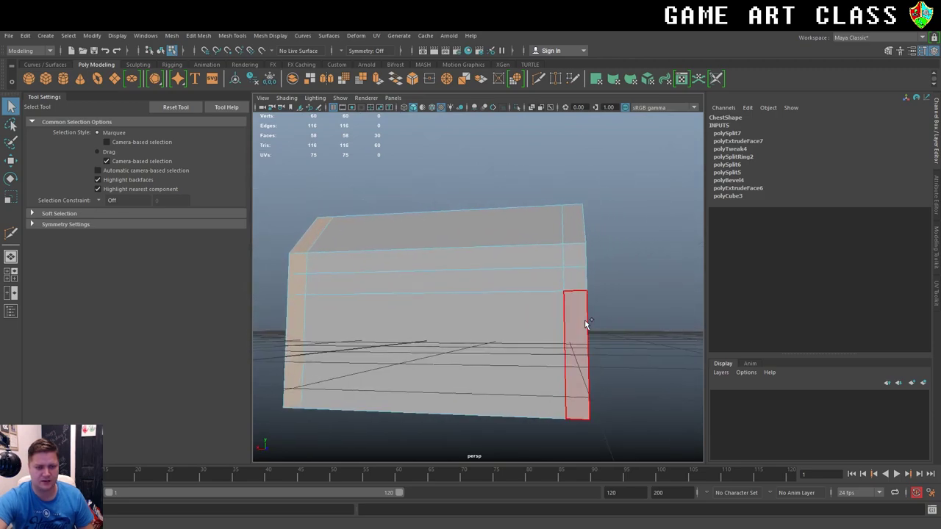
pyautogui.keyDown('shift'); pyautogui.click(575, 289); pyautogui.keyUp('shift')
pyautogui.keyDown('shift'); pyautogui.doubleClick(576, 289); pyautogui.keyUp('shift')
pyautogui.scroll(-6, 588, 284)
pyautogui.keyDown('alt'); pyautogui.moveTo(605, 280); pyautogui.dragTo(464, 250); pyautogui.keyUp('alt')
pyautogui.keyDown('ctrl'); pyautogui.click(456, 263); pyautogui.keyUp('ctrl')
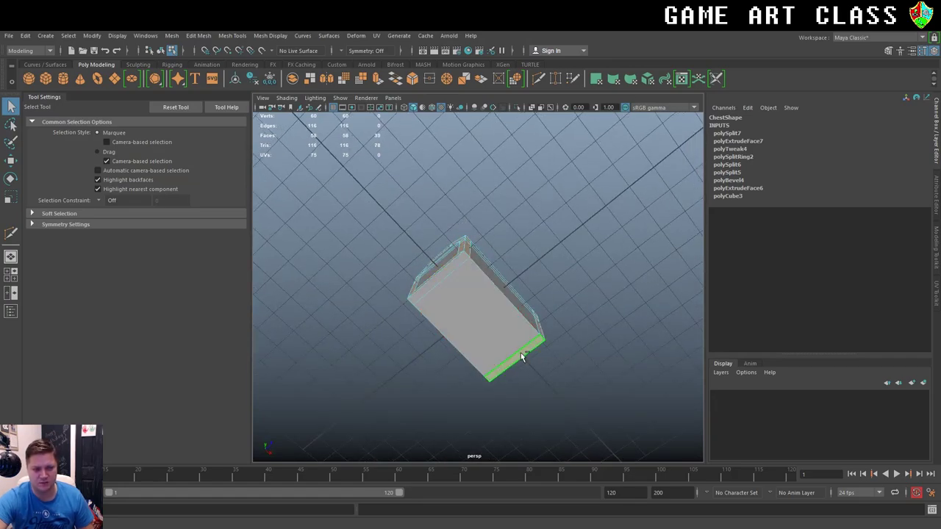
pyautogui.keyDown('ctrl'); pyautogui.click(515, 352); pyautogui.keyUp('ctrl')
# Add the long horizontal band faces below the lid to the face selection.
pyautogui.keyDown('alt'); pyautogui.moveTo(578, 292); pyautogui.dragTo(493, 343); pyautogui.keyUp('alt')
pyautogui.keyDown('alt'); pyautogui.moveTo(493, 342); pyautogui.dragTo(622, 332, button='right'); pyautogui.keyUp('alt')
pyautogui.keyDown('shift'); pyautogui.click(551, 295); pyautogui.keyUp('shift')
pyautogui.keyDown('alt'); pyautogui.moveTo(552, 295); pyautogui.dragTo(551, 318); pyautogui.keyUp('alt')
pyautogui.keyDown('alt'); pyautogui.moveTo(648, 328); pyautogui.dragTo(611, 322); pyautogui.keyUp('alt')
pyautogui.keyDown('shift'); pyautogui.click(552, 346); pyautogui.keyUp('shift')
pyautogui.keyDown('alt'); pyautogui.moveTo(551, 345); pyautogui.dragTo(482, 314); pyautogui.keyUp('alt')
pyautogui.keyDown('shift'); pyautogui.click(445, 333); pyautogui.keyUp('shift')
# Select the lower edge loop of the horizontal band and scale it flat along the vertical axis.
pyautogui.scroll(4, 456, 339)
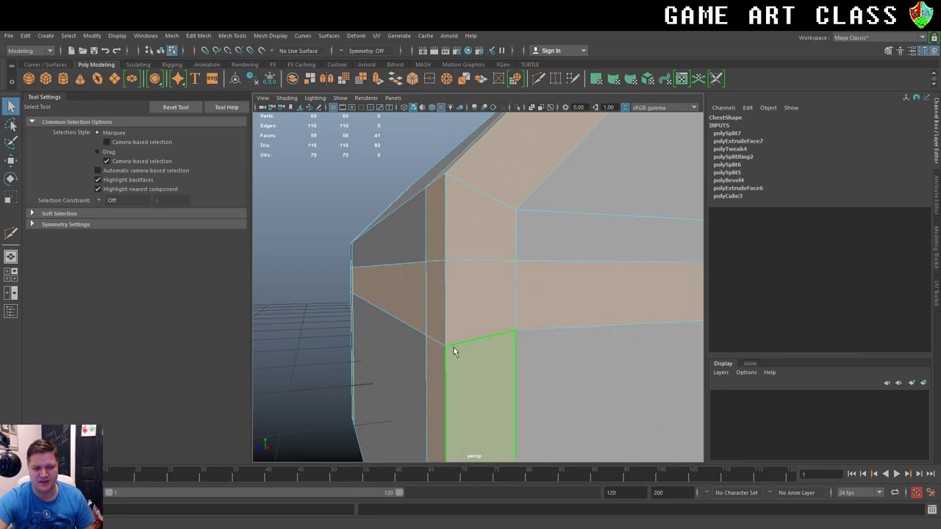
pyautogui.scroll(-5, 475, 264)
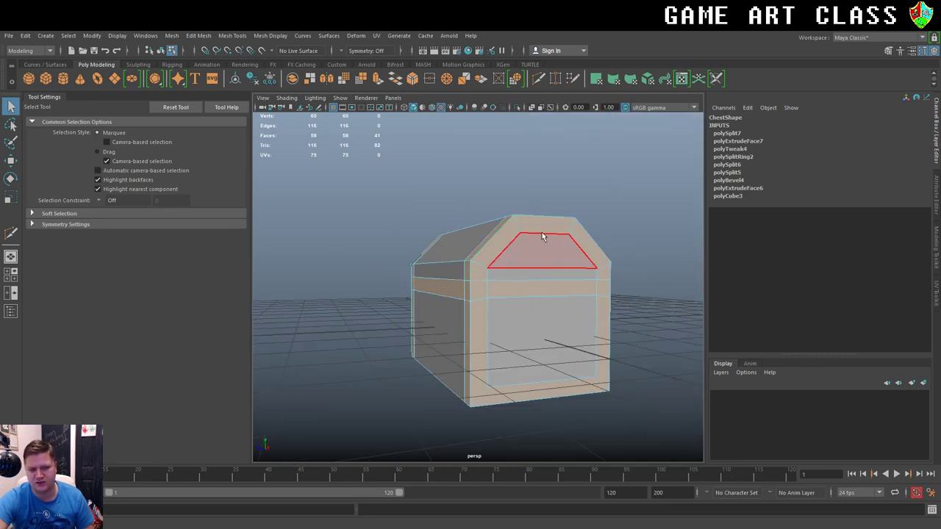
pyautogui.rightClick(482, 298)
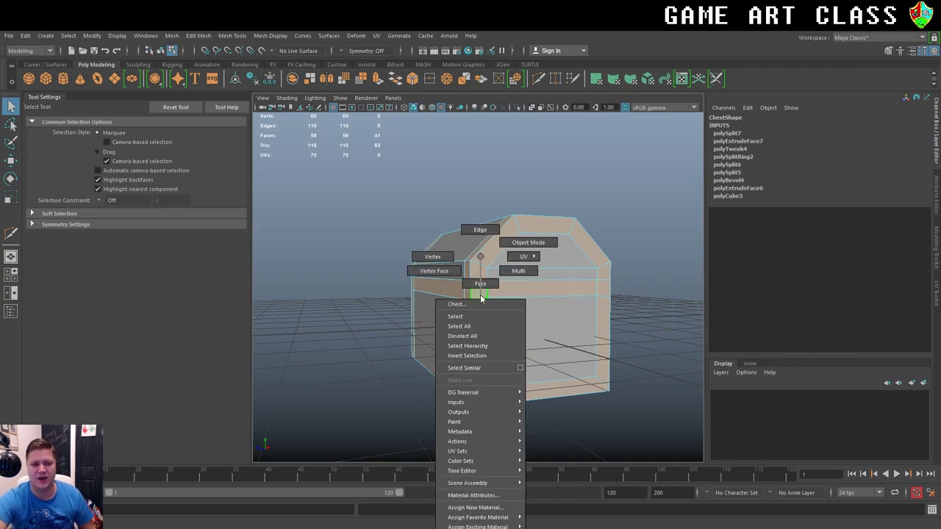
pyautogui.moveTo(481, 298); pyautogui.dragTo(490, 235, button='right')
pyautogui.doubleClick(500, 296)
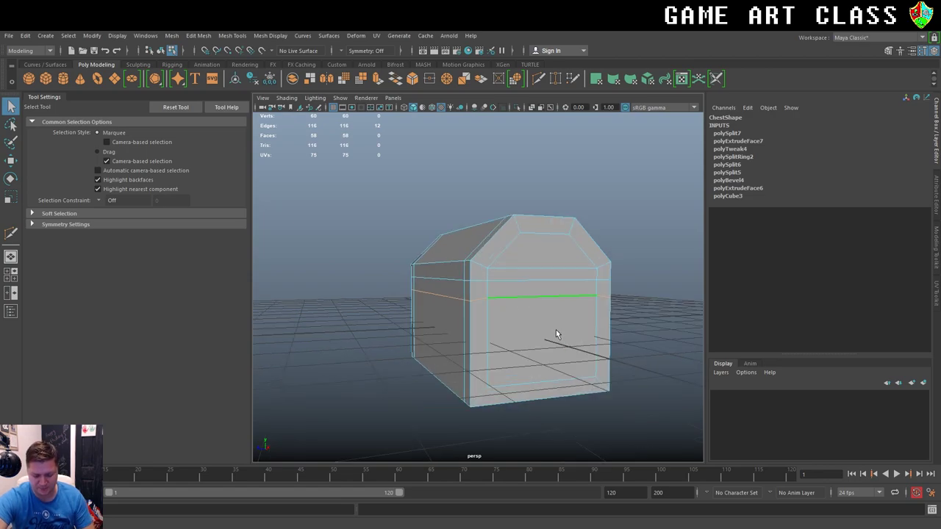
pyautogui.press('r')
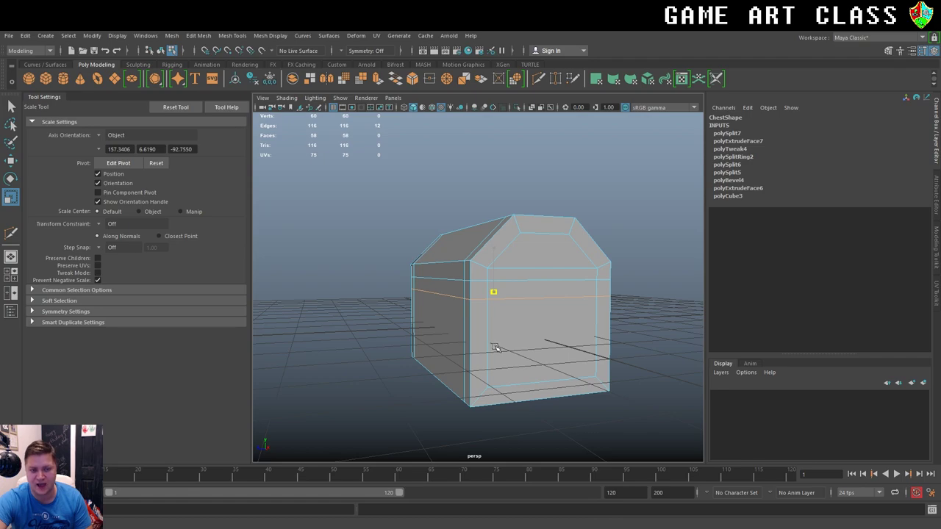
pyautogui.moveTo(496, 348); pyautogui.dragTo(549, 315)
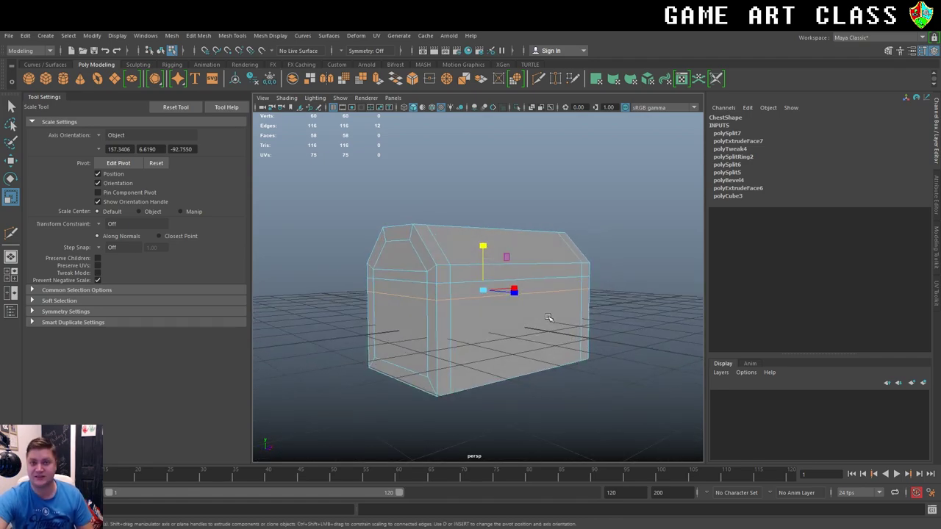
# Return to face selection and reselect the inset border face rings on both chest ends.
pyautogui.moveTo(450, 257); pyautogui.dragTo(446, 285, button='right')
pyautogui.click(432, 296)
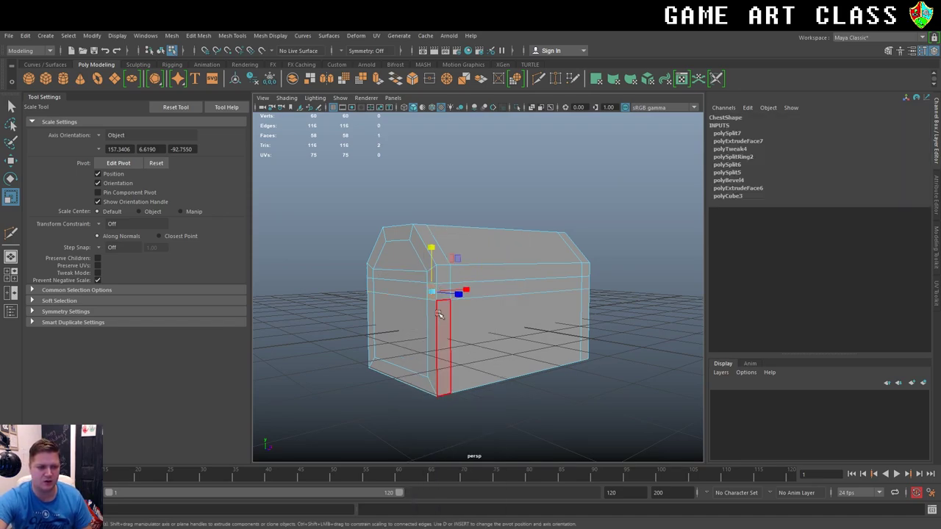
pyautogui.doubleClick(432, 321)
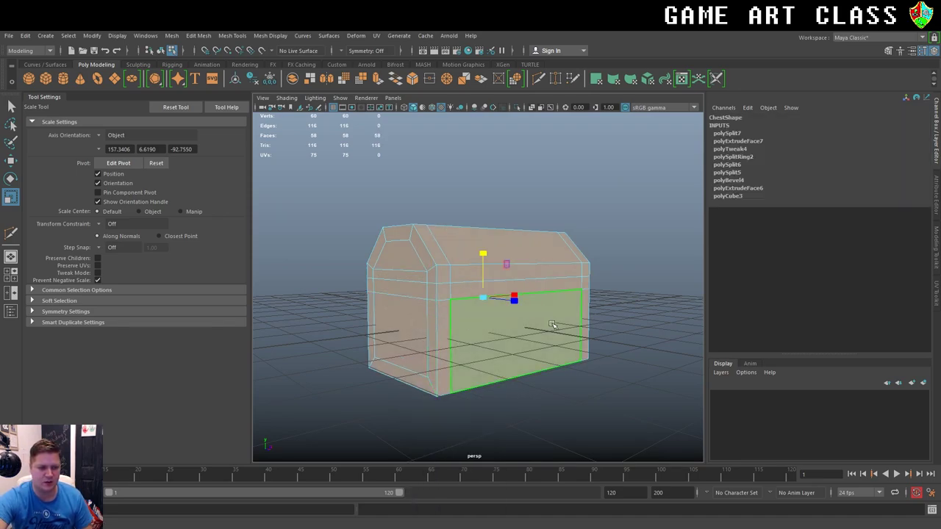
pyautogui.click(434, 306)
pyautogui.keyDown('shift'); pyautogui.doubleClick(434, 289); pyautogui.keyUp('shift')
pyautogui.keyDown('alt'); pyautogui.moveTo(559, 313); pyautogui.dragTo(397, 321); pyautogui.keyUp('alt')
pyautogui.keyDown('shift'); pyautogui.doubleClick(509, 334); pyautogui.keyUp('shift')
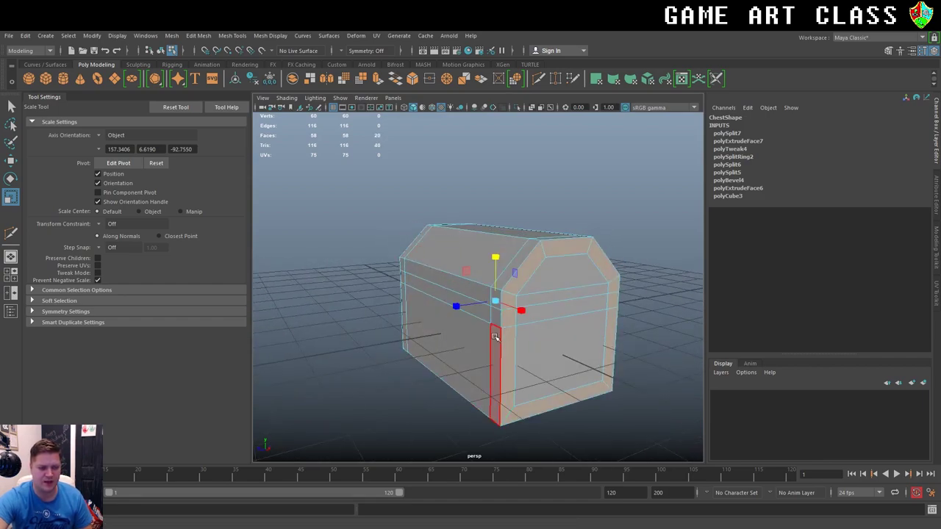
# Extend the selection with the narrow crosswise face loops beside both ends, leaving out the two underside strips.
pyautogui.keyDown('alt'); pyautogui.moveTo(509, 334); pyautogui.dragTo(548, 331); pyautogui.keyUp('alt')
pyautogui.keyDown('shift'); pyautogui.doubleClick(551, 328); pyautogui.keyUp('shift')
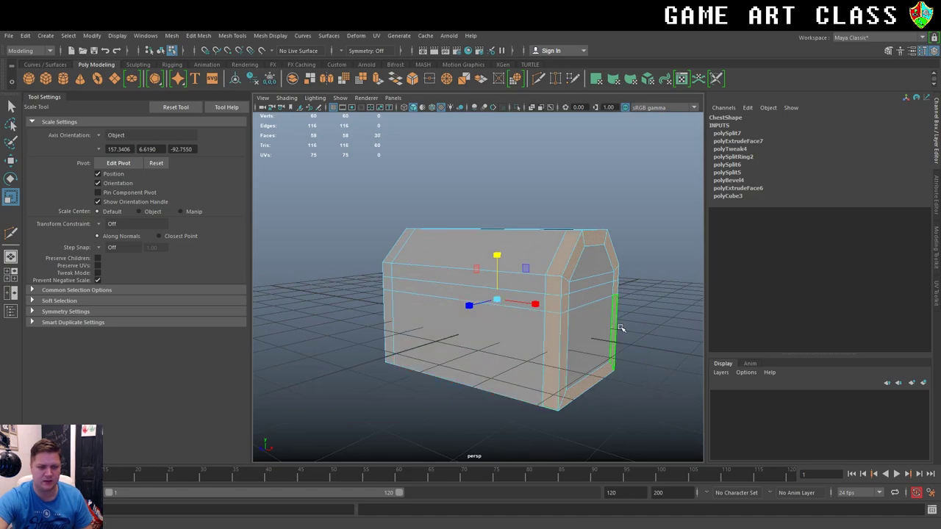
pyautogui.keyDown('alt'); pyautogui.moveTo(622, 324); pyautogui.dragTo(651, 331); pyautogui.keyUp('alt')
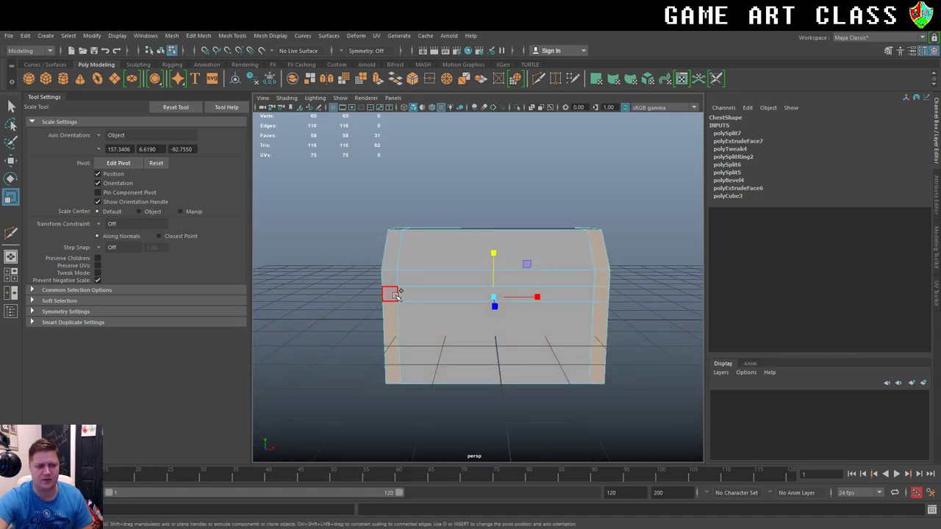
pyautogui.keyDown('shift'); pyautogui.doubleClick(395, 320); pyautogui.keyUp('shift')
pyautogui.keyDown('alt'); pyautogui.moveTo(446, 375); pyautogui.dragTo(397, 313); pyautogui.keyUp('alt')
pyautogui.keyDown('shift'); pyautogui.click(384, 315); pyautogui.keyUp('shift')
pyautogui.keyDown('shift'); pyautogui.click(615, 291); pyautogui.keyUp('shift')
# Add the horizontal band faces on all four sides of the chest to complete the trim selection.
pyautogui.keyDown('alt'); pyautogui.moveTo(582, 262); pyautogui.dragTo(560, 294); pyautogui.keyUp('alt')
pyautogui.keyDown('shift'); pyautogui.click(561, 292); pyautogui.keyUp('shift')
pyautogui.keyDown('alt'); pyautogui.moveTo(622, 306); pyautogui.dragTo(534, 319); pyautogui.keyUp('alt')
pyautogui.keyDown('shift'); pyautogui.click(533, 320); pyautogui.keyUp('shift')
pyautogui.keyDown('alt'); pyautogui.moveTo(617, 333); pyautogui.dragTo(501, 319); pyautogui.keyUp('alt')
pyautogui.keyDown('shift'); pyautogui.click(517, 298); pyautogui.keyUp('shift')
pyautogui.keyDown('shift'); pyautogui.click(500, 318); pyautogui.keyUp('shift')
pyautogui.keyDown('alt'); pyautogui.moveTo(660, 336); pyautogui.dragTo(567, 319, button='right'); pyautogui.keyUp('alt')
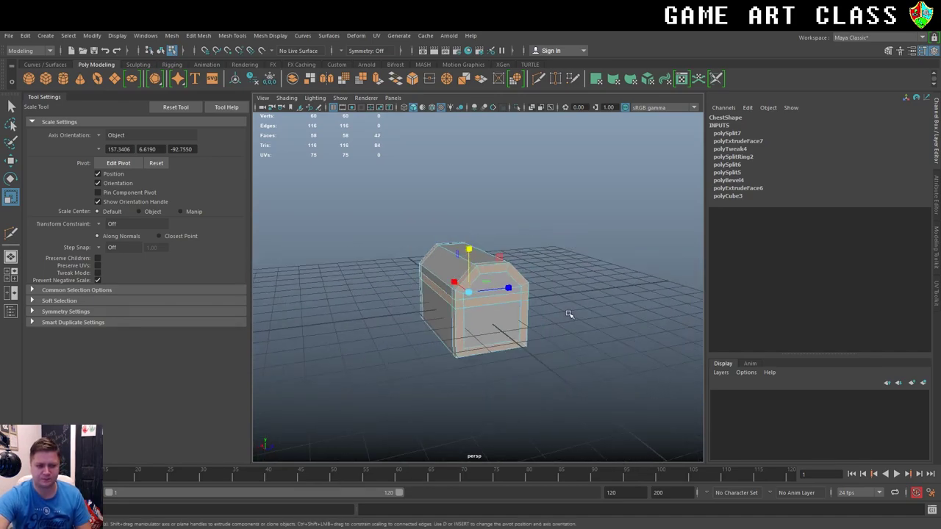
pyautogui.keyDown('alt'); pyautogui.moveTo(566, 319); pyautogui.dragTo(374, 311); pyautogui.keyUp('alt')
pyautogui.keyDown('alt'); pyautogui.moveTo(374, 311); pyautogui.dragTo(503, 317, button='right'); pyautogui.keyUp('alt')
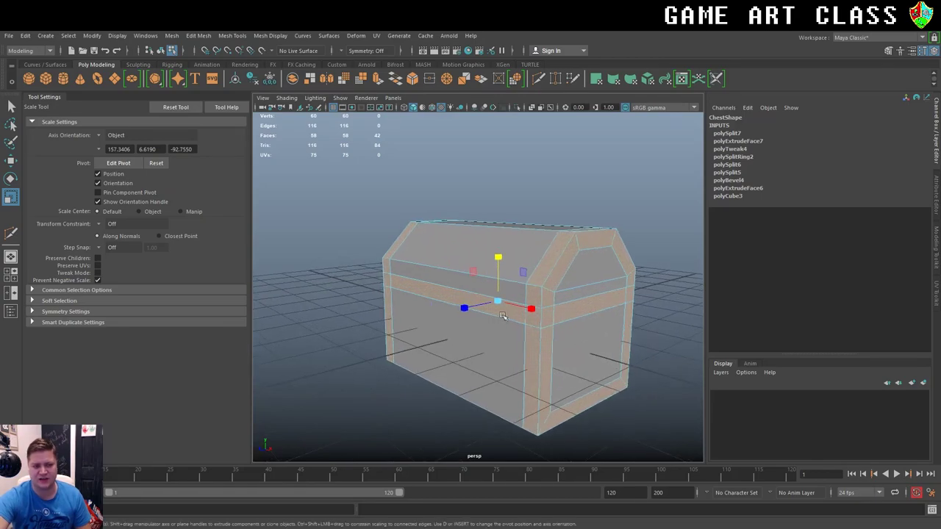
# Extrude the selected trim faces outward with a Thickness of 4.
pyautogui.keyDown('alt'); pyautogui.moveTo(452, 309); pyautogui.dragTo(459, 287, button='middle'); pyautogui.keyUp('alt')
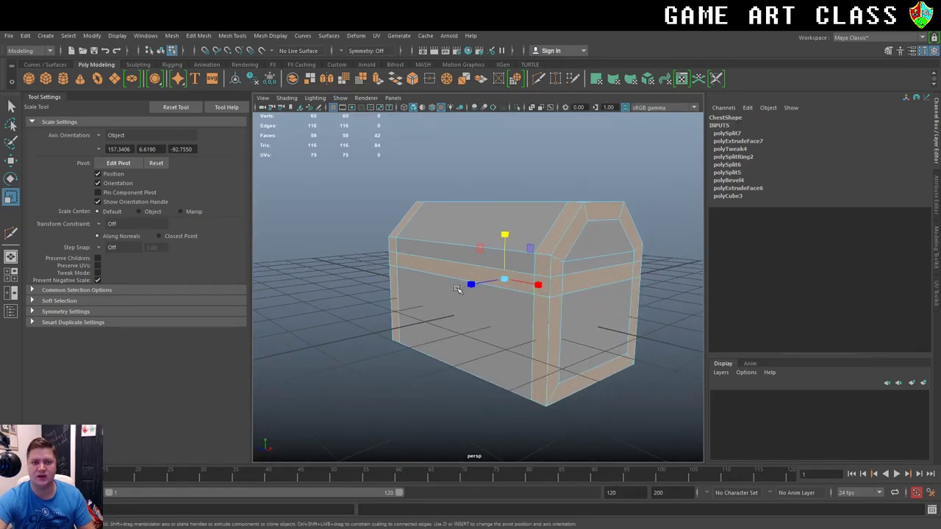
pyautogui.hotkey('ctrl', 'e')
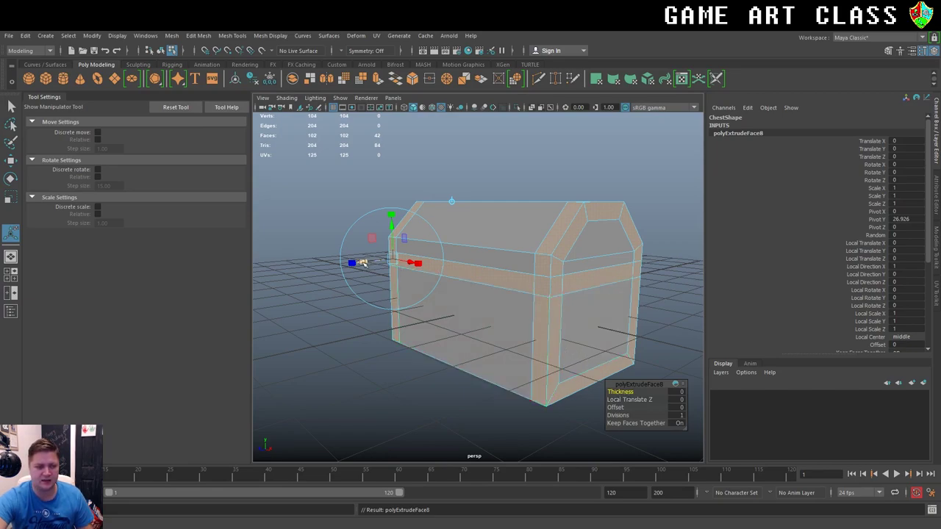
pyautogui.moveTo(622, 392); pyautogui.dragTo(643, 392)
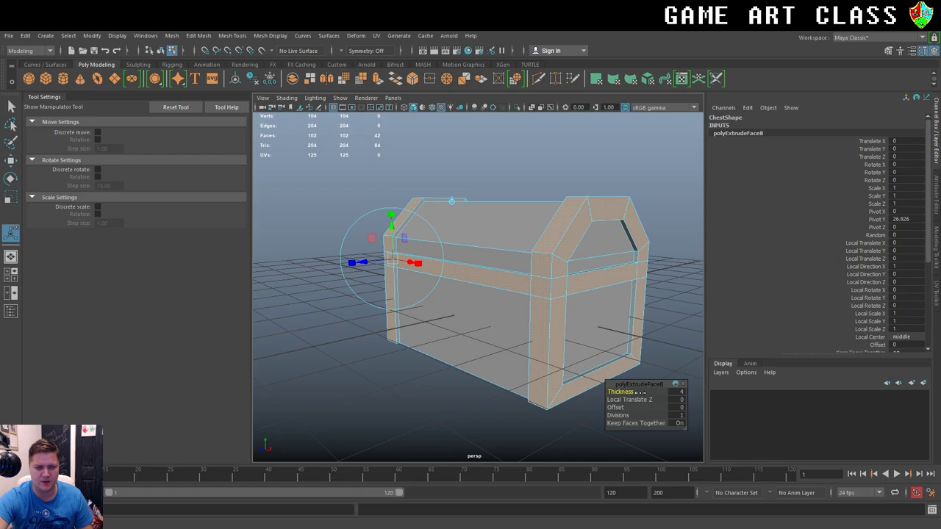
pyautogui.scroll(-2, 615, 295)
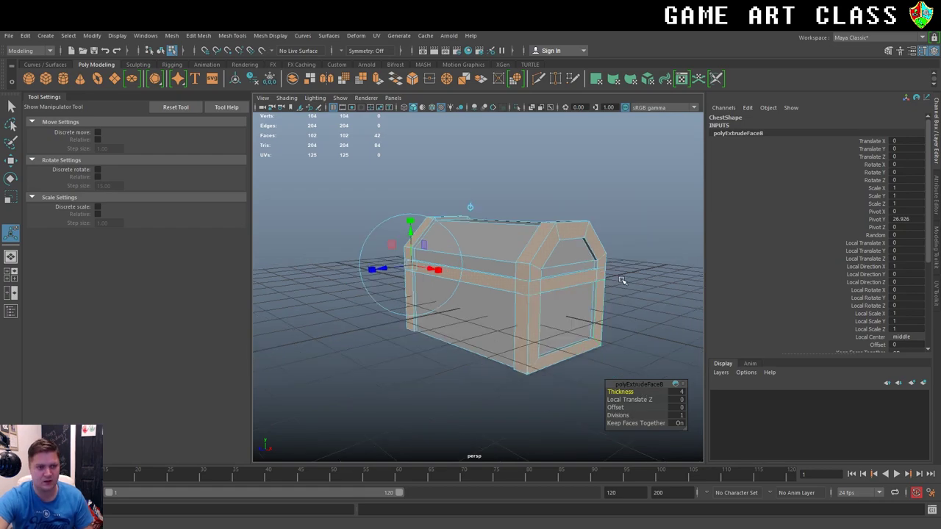
pyautogui.keyDown('alt'); pyautogui.moveTo(622, 264); pyautogui.dragTo(432, 250); pyautogui.keyUp('alt')
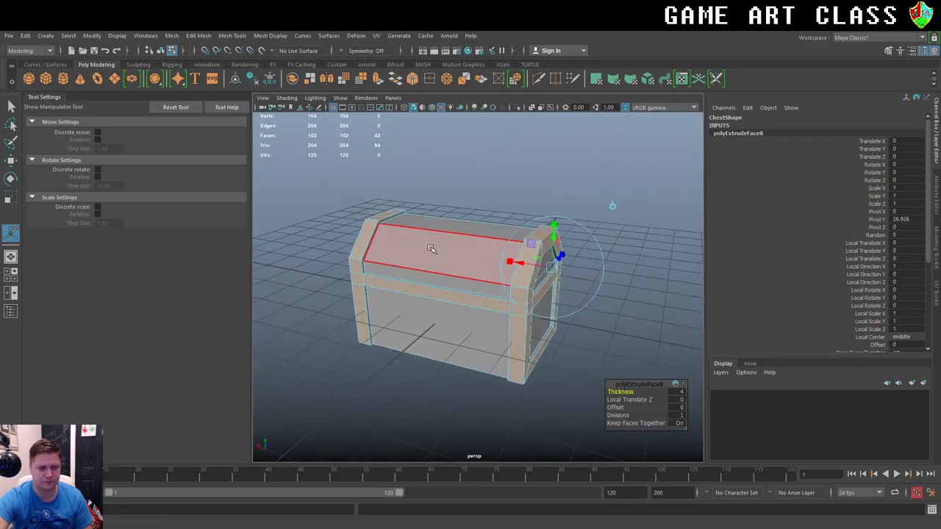
# Return to object mode, deselect the chest and examine its raised trim up close.
pyautogui.moveTo(430, 248); pyautogui.dragTo(479, 230, button='right')
pyautogui.click(490, 198)
pyautogui.keyDown('alt'); pyautogui.moveTo(490, 198); pyautogui.dragTo(458, 273); pyautogui.keyUp('alt')
pyautogui.keyDown('alt'); pyautogui.moveTo(457, 272); pyautogui.dragTo(526, 292, button='right'); pyautogui.keyUp('alt')
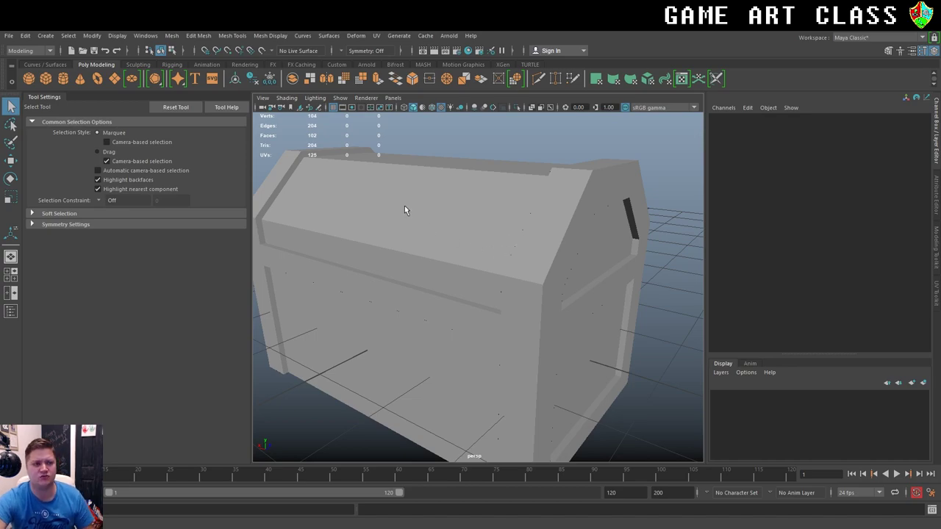
# Select the perspective camera, set its Near Clip Plane to 5 and return to the object's channel values.
pyautogui.click(262, 98)
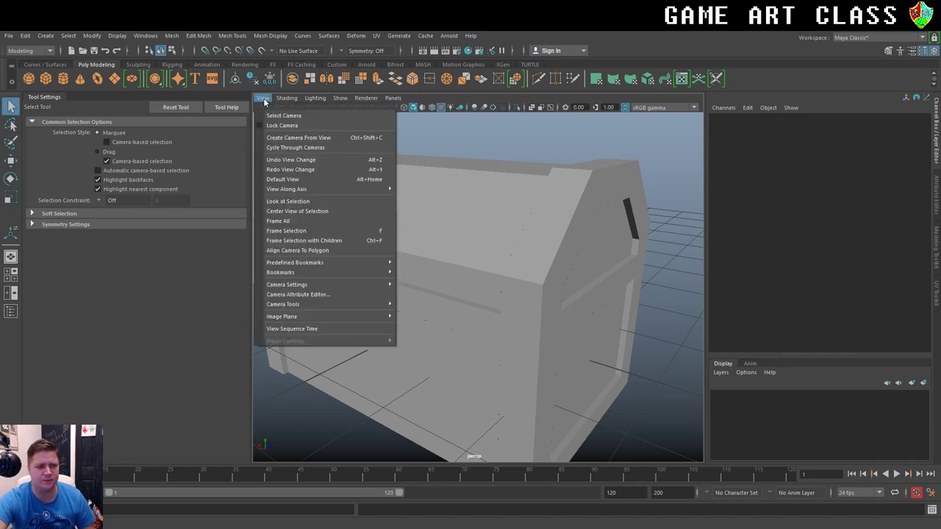
pyautogui.click(273, 117)
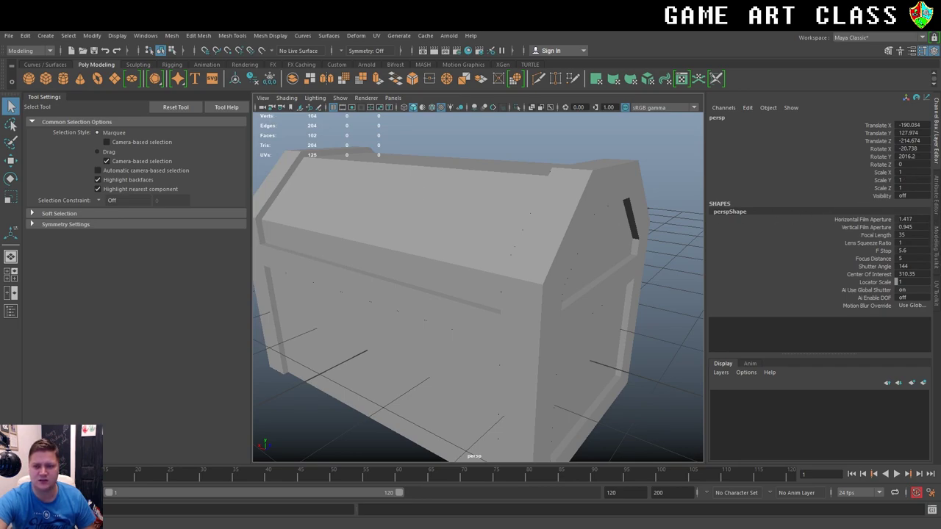
pyautogui.click(937, 190)
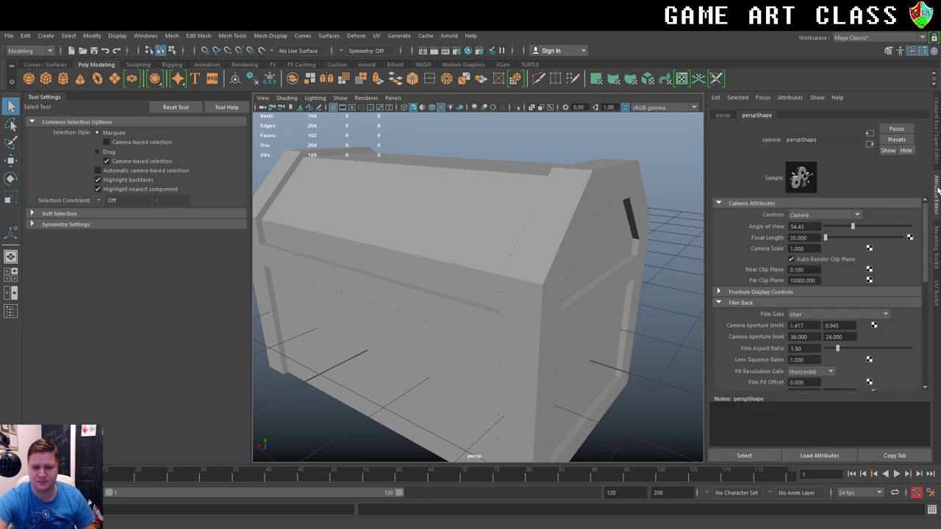
pyautogui.moveTo(803, 269); pyautogui.dragTo(730, 259)
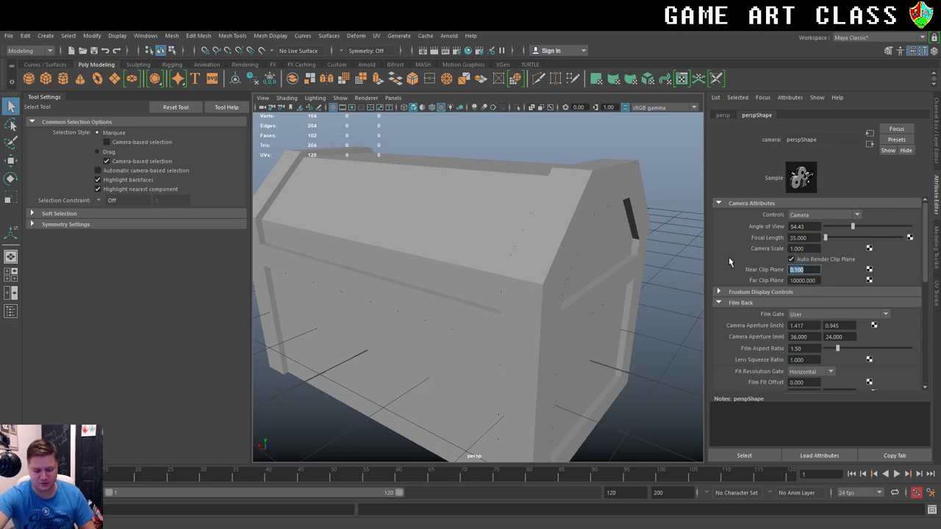
pyautogui.write('5')
pyautogui.press('Return')
pyautogui.keyDown('alt'); pyautogui.moveTo(598, 285); pyautogui.dragTo(562, 247, button='right'); pyautogui.keyUp('alt')
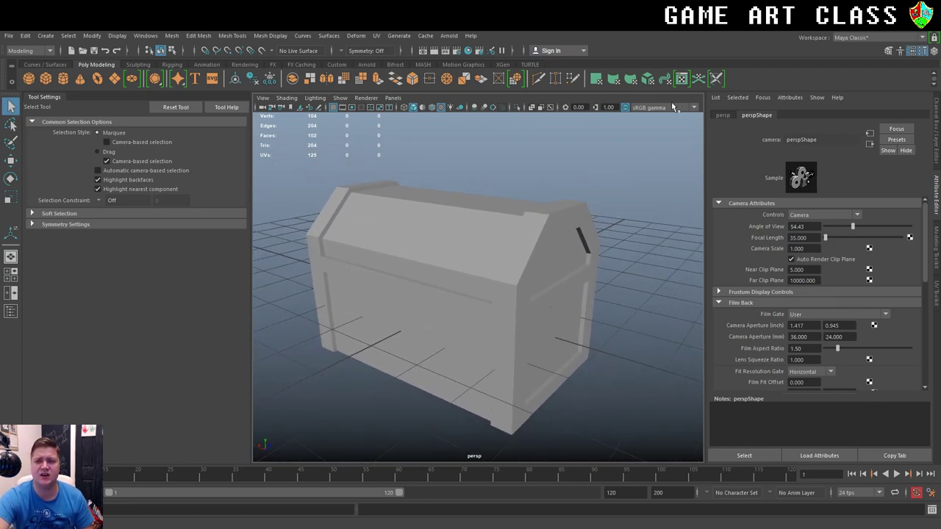
pyautogui.hotkey('ctrl', 'a')
pyautogui.keyDown('alt'); pyautogui.moveTo(511, 269); pyautogui.dragTo(487, 278, button='right'); pyautogui.keyUp('alt')
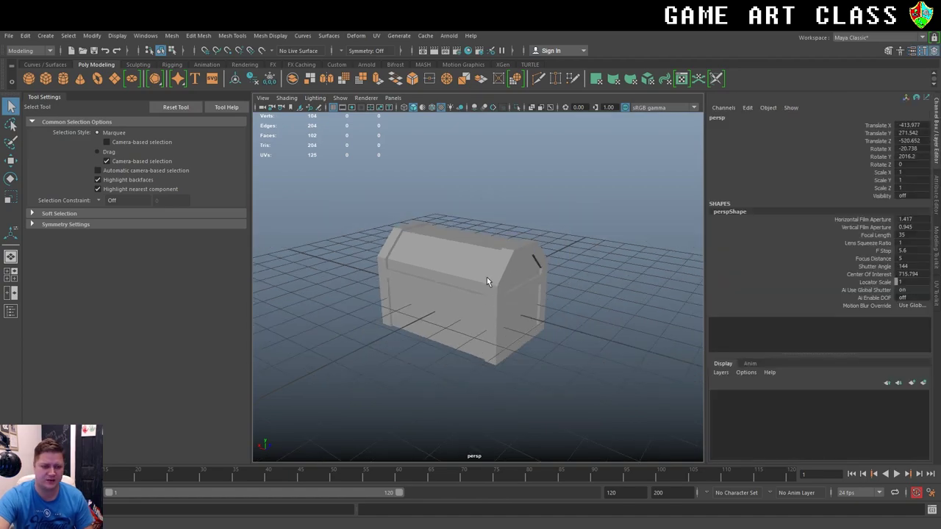
# Create a polygon cube, move it in front of the chest to Translate Z -166 and scale it uniformly to about 58.7.
pyautogui.click(487, 277)
pyautogui.keyDown('alt'); pyautogui.moveTo(519, 265); pyautogui.dragTo(514, 244); pyautogui.keyUp('alt')
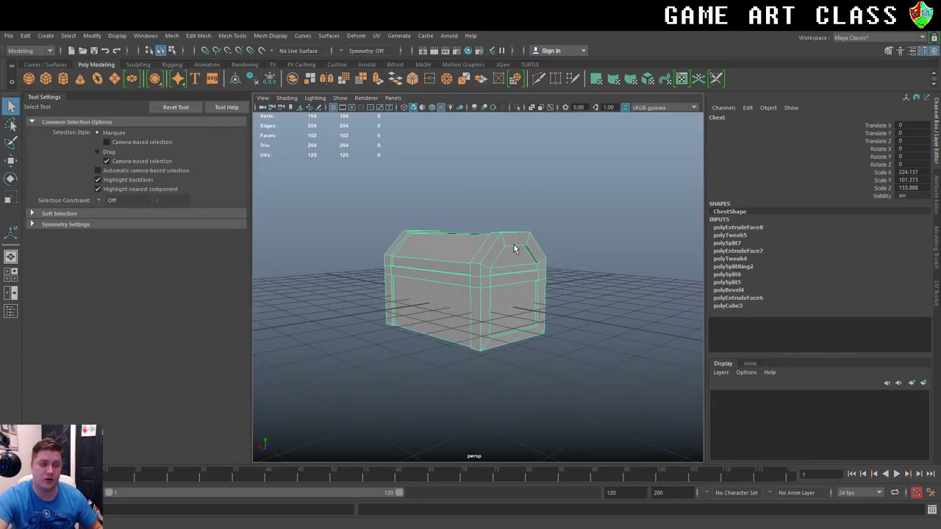
pyautogui.click(45, 79)
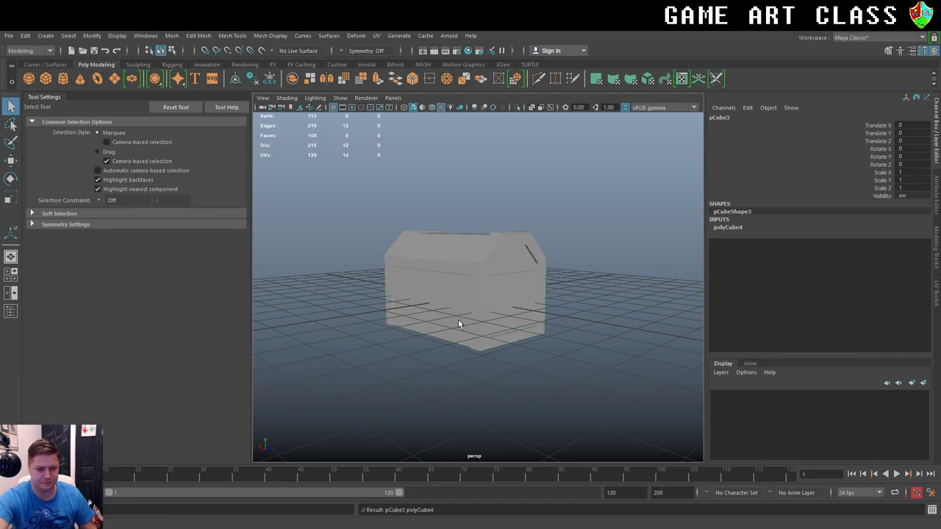
pyautogui.press('w')
pyautogui.moveTo(492, 291); pyautogui.dragTo(411, 311)
pyautogui.press('r')
# Rename the small cube in front of the chest as Lock.
pyautogui.doubleClick(724, 116)
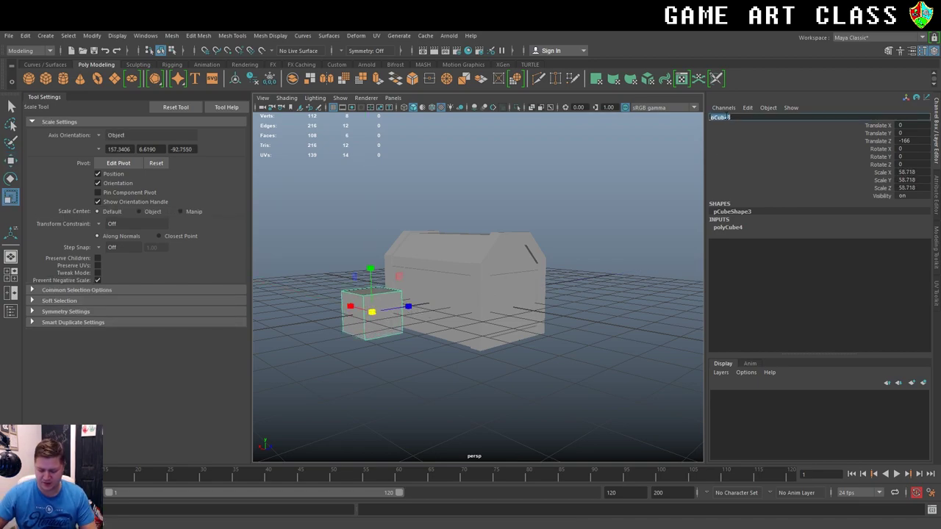
pyautogui.write('Lod')
pyautogui.write('k')
pyautogui.press('Return')
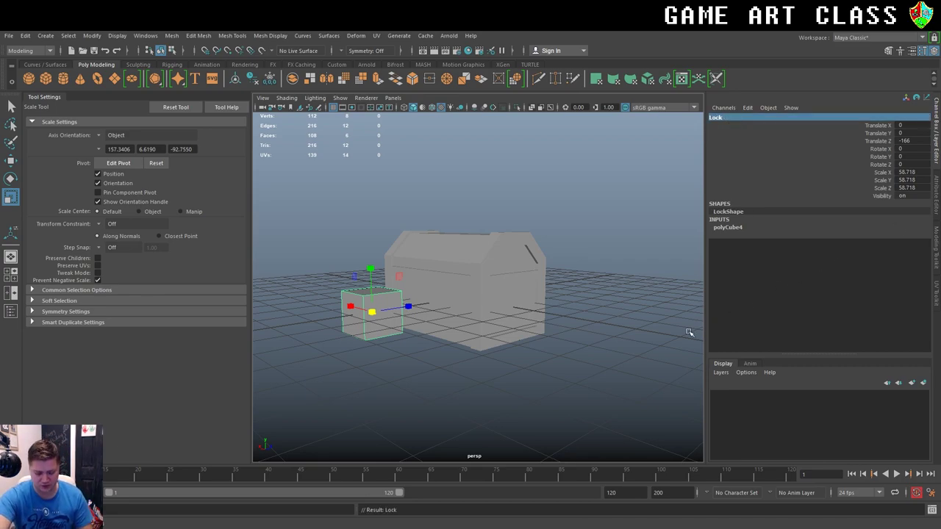
# Set the lock cube's Subdivisions Width to 2.
pyautogui.keyDown('alt'); pyautogui.moveTo(458, 294); pyautogui.dragTo(488, 295); pyautogui.keyUp('alt')
pyautogui.keyDown('alt'); pyautogui.moveTo(487, 294); pyautogui.dragTo(556, 302, button='right'); pyautogui.keyUp('alt')
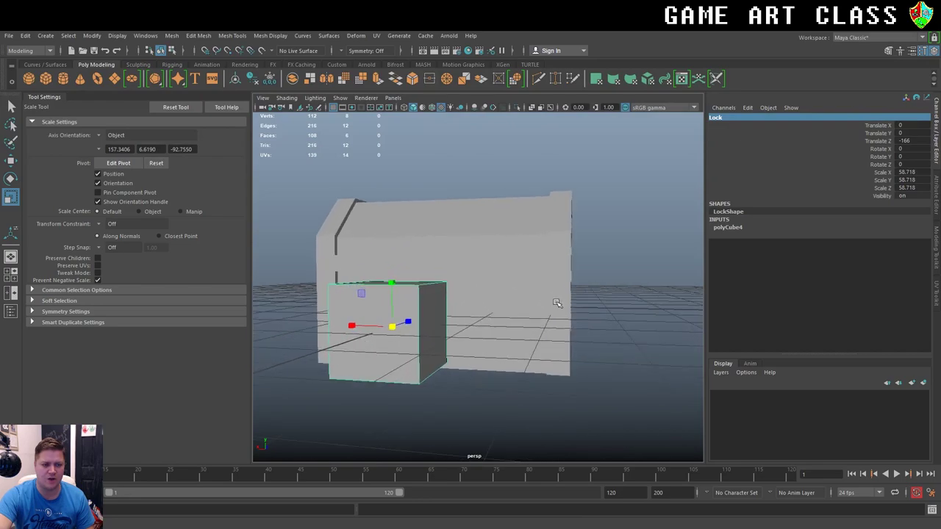
pyautogui.keyDown('alt'); pyautogui.moveTo(556, 302); pyautogui.dragTo(583, 252, button='middle'); pyautogui.keyUp('alt')
pyautogui.keyDown('alt'); pyautogui.moveTo(583, 252); pyautogui.dragTo(593, 245); pyautogui.keyUp('alt')
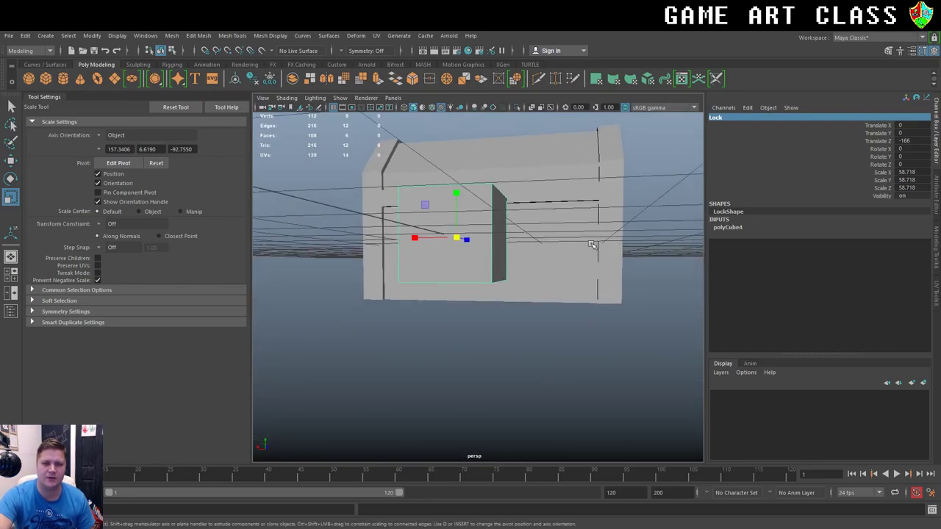
pyautogui.click(738, 230)
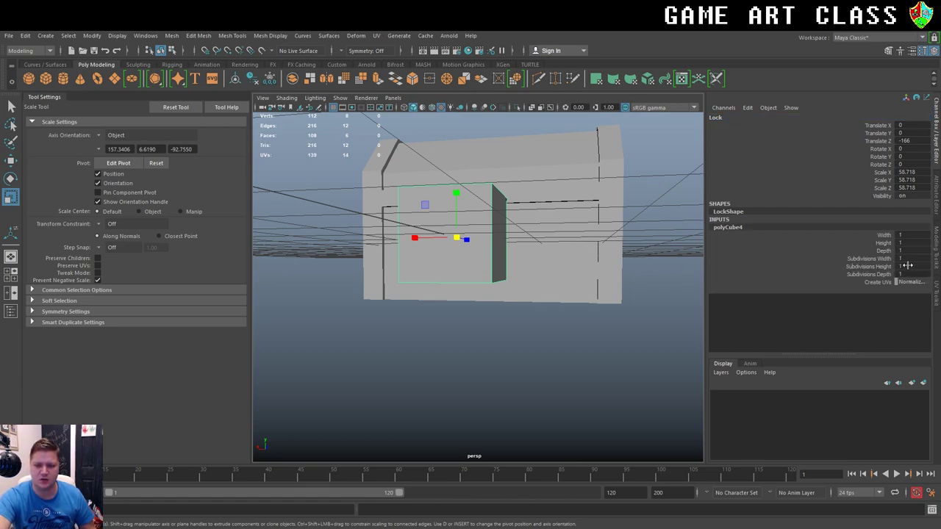
pyautogui.doubleClick(910, 260)
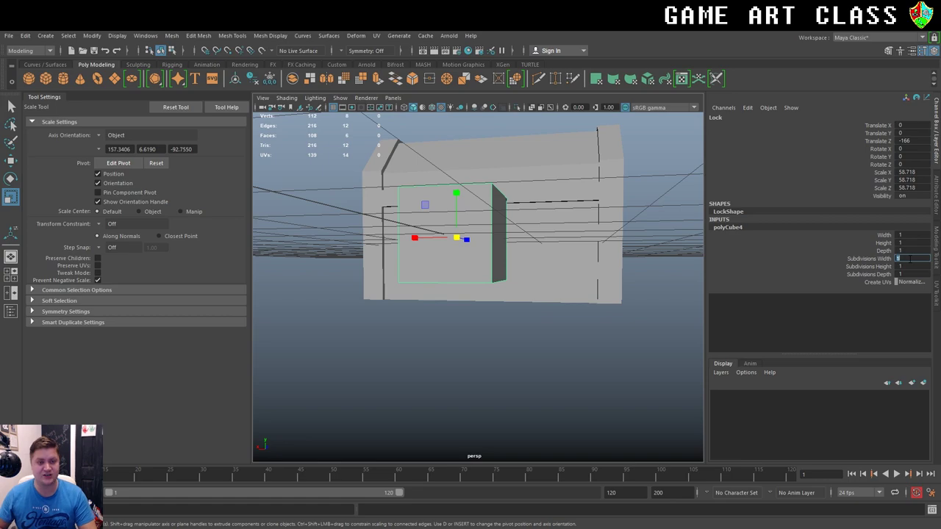
pyautogui.write('2')
pyautogui.press('Return')
# Flatten the lock block along its depth to a Scale Z of about 20.
pyautogui.keyDown('alt'); pyautogui.moveTo(485, 246); pyautogui.dragTo(423, 267); pyautogui.keyUp('alt')
pyautogui.keyDown('alt'); pyautogui.moveTo(423, 267); pyautogui.dragTo(471, 248, button='middle'); pyautogui.keyUp('alt')
pyautogui.moveTo(471, 249); pyautogui.dragTo(537, 257)
# Bevel the lock's two outer lower edges with a Fraction of 0.7 to taper its bottom.
pyautogui.rightClick(537, 247)
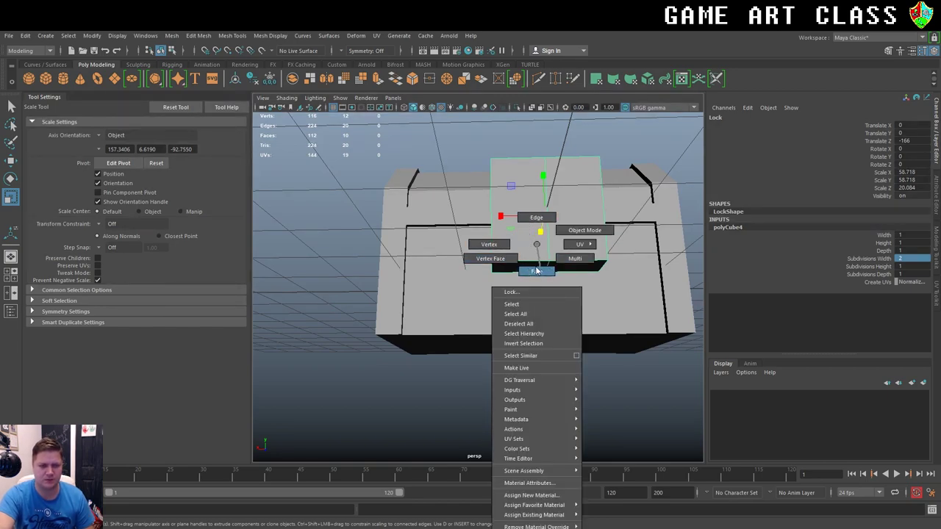
pyautogui.click(536, 218)
pyautogui.keyDown('alt'); pyautogui.moveTo(537, 221); pyautogui.dragTo(560, 250); pyautogui.keyUp('alt')
pyautogui.click(561, 250)
pyautogui.keyDown('alt'); pyautogui.moveTo(652, 274); pyautogui.dragTo(583, 284); pyautogui.keyUp('alt')
pyautogui.keyDown('alt'); pyautogui.moveTo(441, 277); pyautogui.dragTo(414, 262); pyautogui.keyUp('alt')
pyautogui.keyDown('alt'); pyautogui.moveTo(414, 262); pyautogui.dragTo(513, 279, button='right'); pyautogui.keyUp('alt')
pyautogui.keyDown('alt'); pyautogui.moveTo(514, 279); pyautogui.dragTo(507, 274, button='middle'); pyautogui.keyUp('alt')
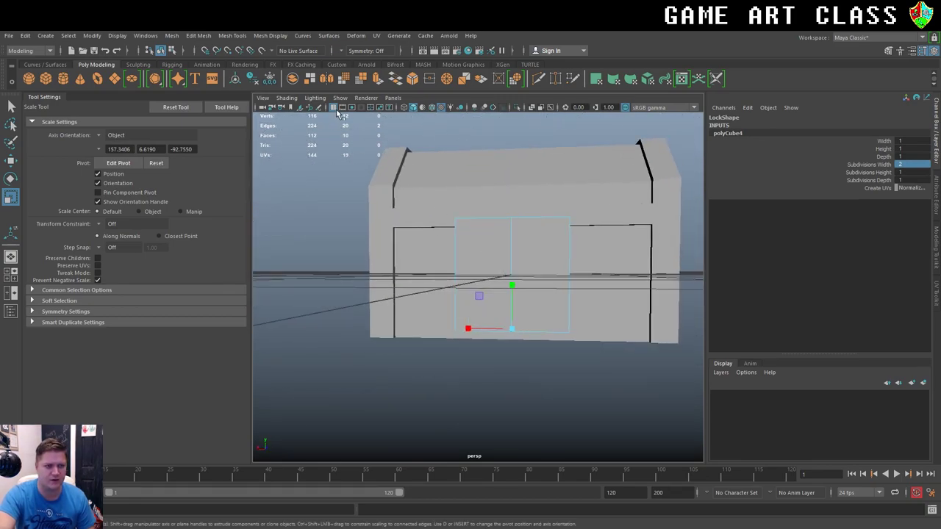
pyautogui.keyDown('alt'); pyautogui.moveTo(546, 225); pyautogui.dragTo(573, 239); pyautogui.keyUp('alt')
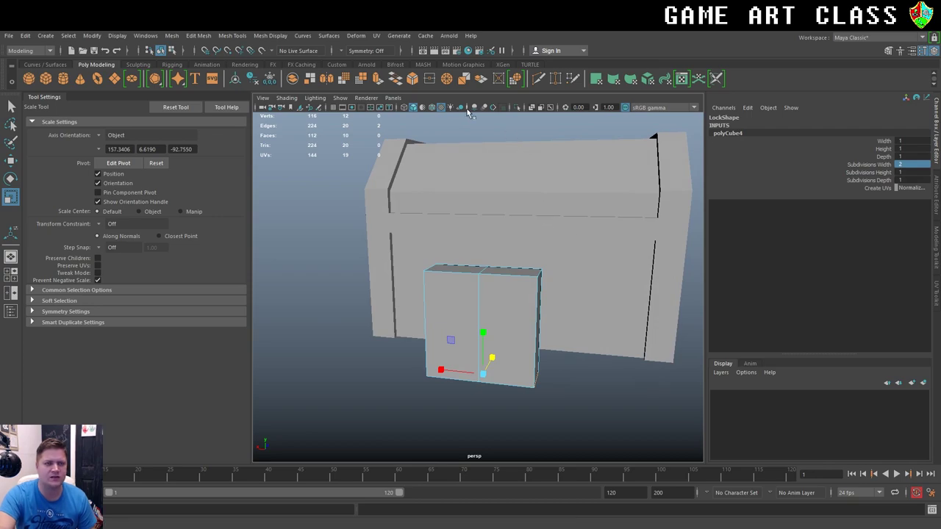
pyautogui.click(414, 82)
pyautogui.keyDown('alt'); pyautogui.moveTo(474, 287); pyautogui.dragTo(524, 336); pyautogui.keyUp('alt')
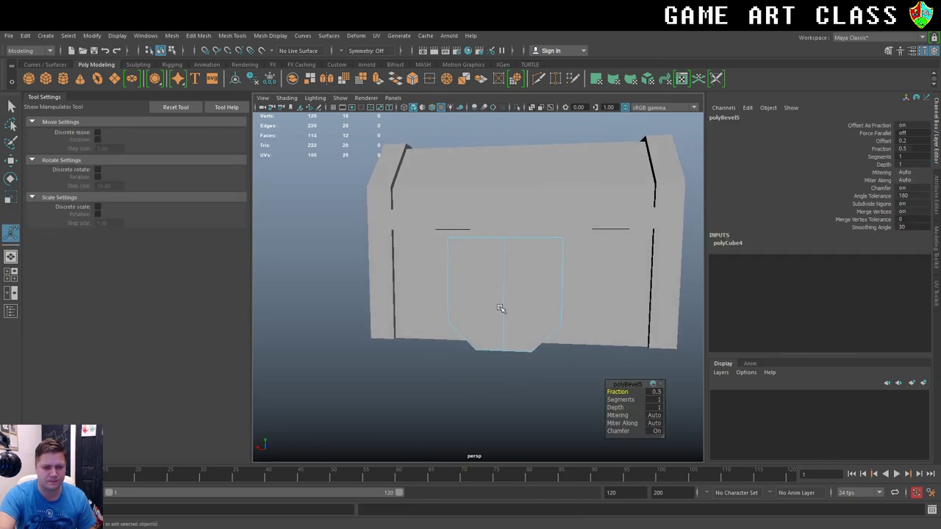
pyautogui.moveTo(619, 392); pyautogui.dragTo(620, 392)
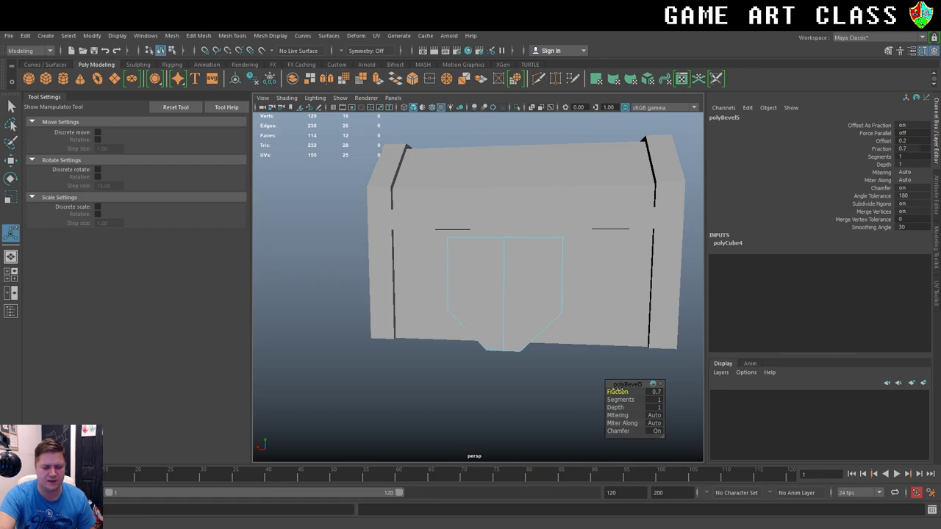
# Cut a horizontal edge across the lock's front face between the two upper bevel corners with Multi-Cut.
pyautogui.keyDown('alt'); pyautogui.moveTo(512, 351); pyautogui.dragTo(502, 253); pyautogui.keyUp('alt')
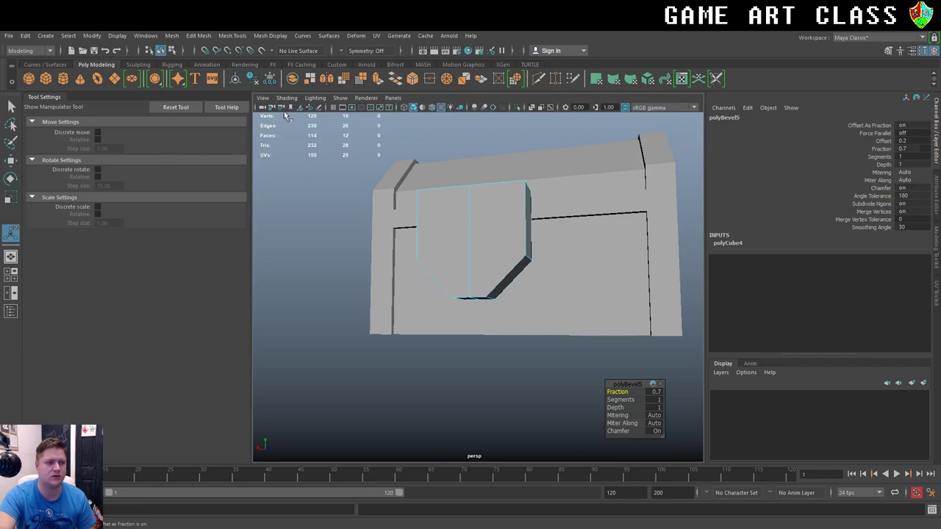
pyautogui.click(537, 78)
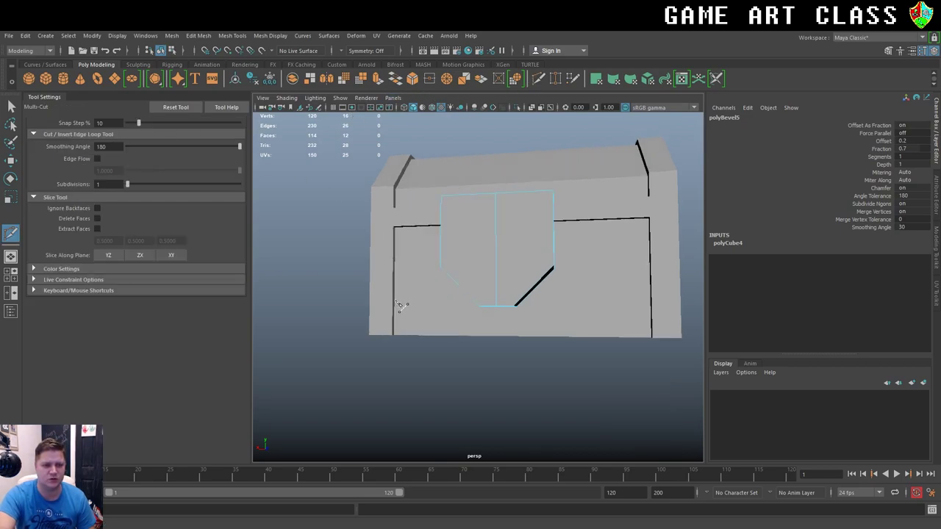
pyautogui.moveTo(400, 306)
pyautogui.keyDown('alt'); pyautogui.mouseDown()
pyautogui.moveTo(414, 316)
pyautogui.moveTo(395, 316)
pyautogui.moveTo(404, 314)
pyautogui.mouseUp(); pyautogui.keyUp('alt')
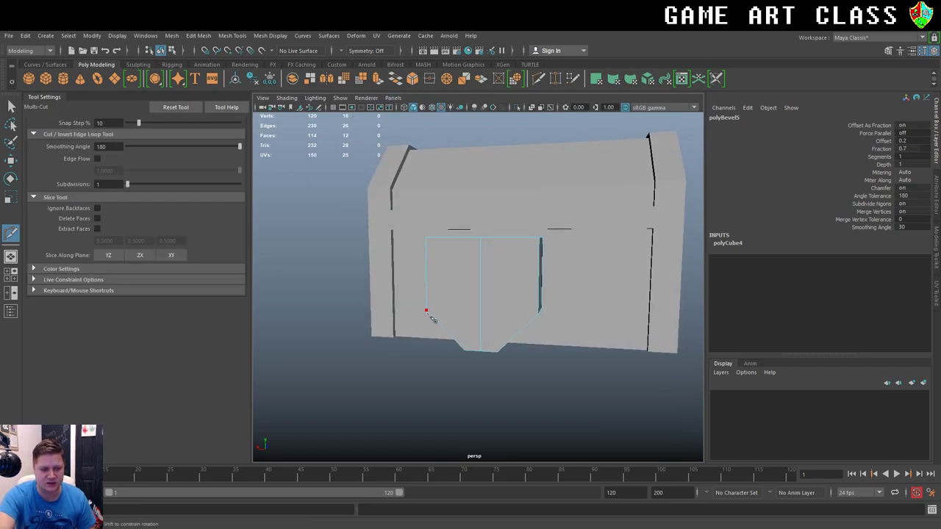
pyautogui.click(426, 310)
pyautogui.click(538, 314)
pyautogui.press('Return')
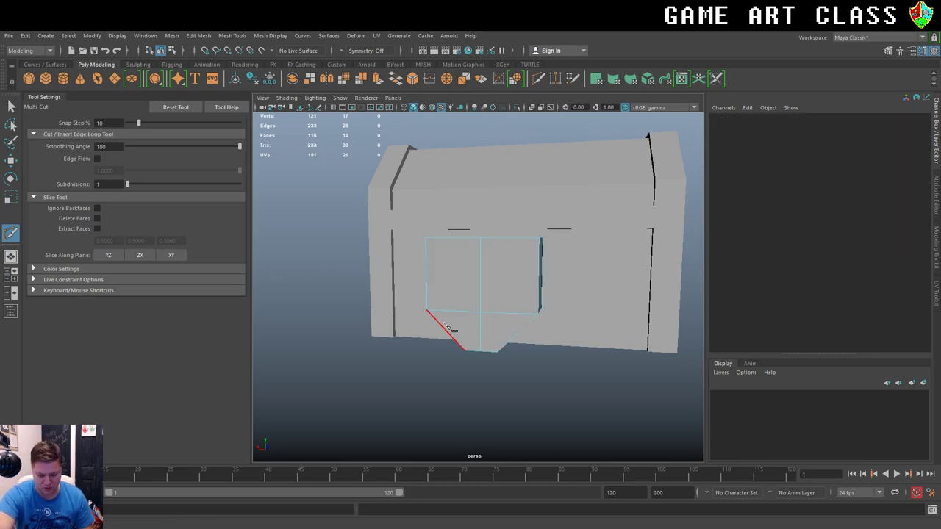
# Cut a matching horizontal edge across the lock's back face between the upper bevel corners.
pyautogui.keyDown('alt'); pyautogui.moveTo(410, 309); pyautogui.dragTo(547, 314); pyautogui.keyUp('alt')
pyautogui.keyDown('alt'); pyautogui.moveTo(519, 295); pyautogui.dragTo(666, 289, button='right'); pyautogui.keyUp('alt')
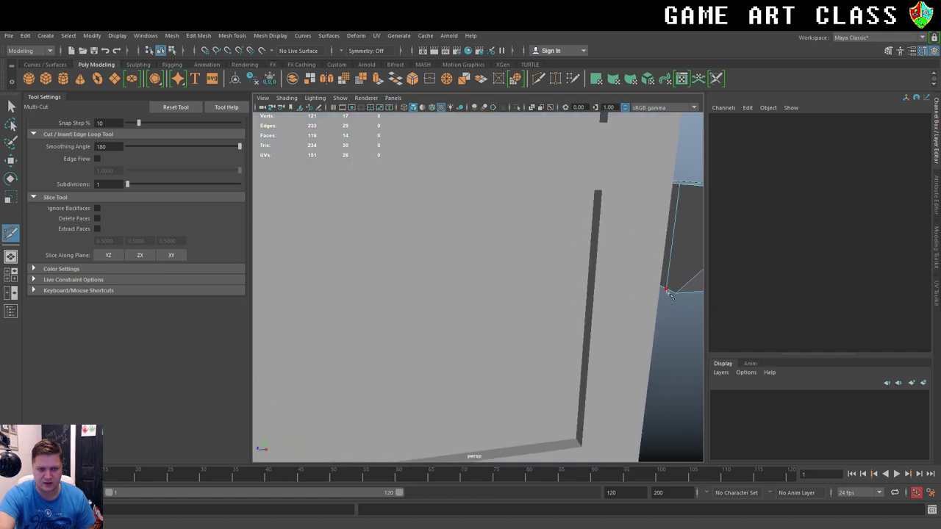
pyautogui.keyDown('alt'); pyautogui.moveTo(678, 271); pyautogui.dragTo(637, 282, button='middle'); pyautogui.keyUp('alt')
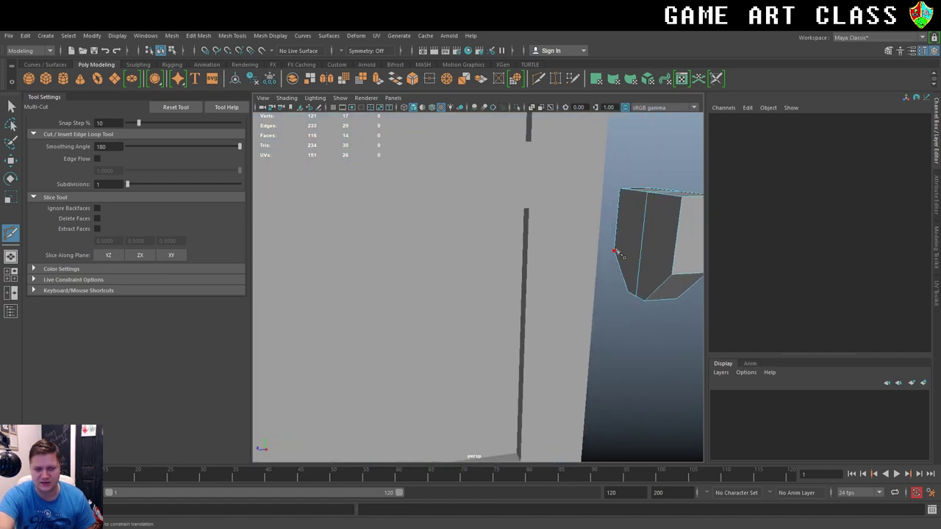
pyautogui.click(672, 277)
pyautogui.rightClick(672, 277)
pyautogui.click(673, 259)
pyautogui.keyDown('alt'); pyautogui.moveTo(679, 252); pyautogui.dragTo(586, 251); pyautogui.keyUp('alt')
pyautogui.scroll(-2, 593, 252)
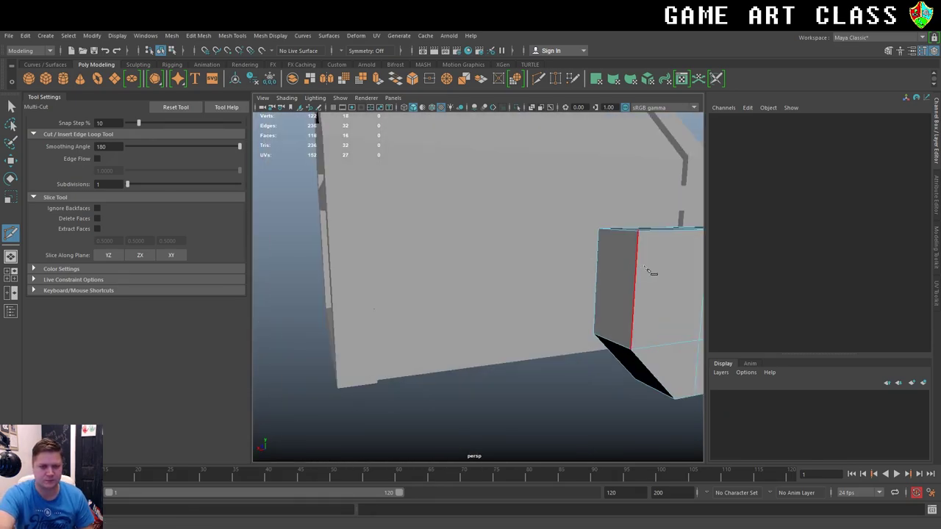
# Hide the tool settings to enlarge the viewport and bring the lock's front into view.
pyautogui.keyDown('alt'); pyautogui.moveTo(650, 271); pyautogui.dragTo(455, 257); pyautogui.keyUp('alt')
pyautogui.scroll(-2, 581, 260)
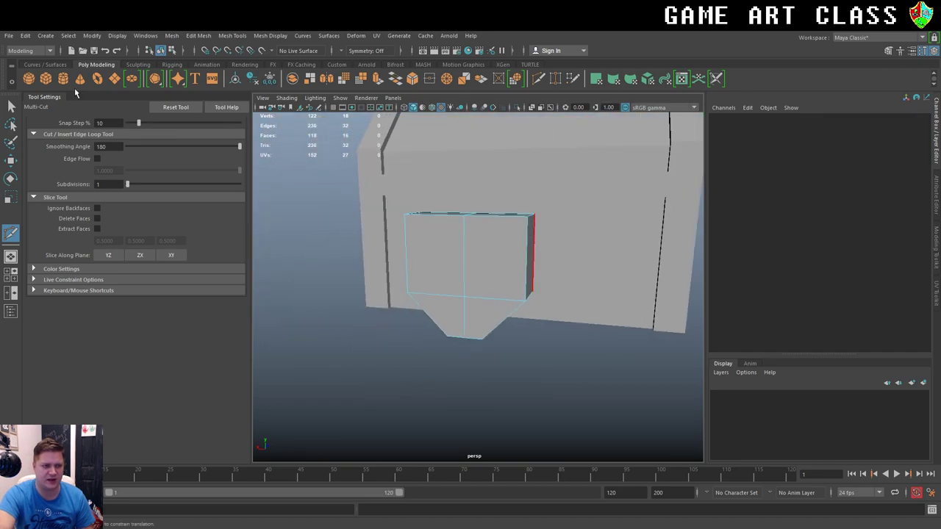
pyautogui.click(39, 100)
pyautogui.keyDown('alt'); pyautogui.moveTo(255, 275); pyautogui.dragTo(287, 268); pyautogui.keyUp('alt')
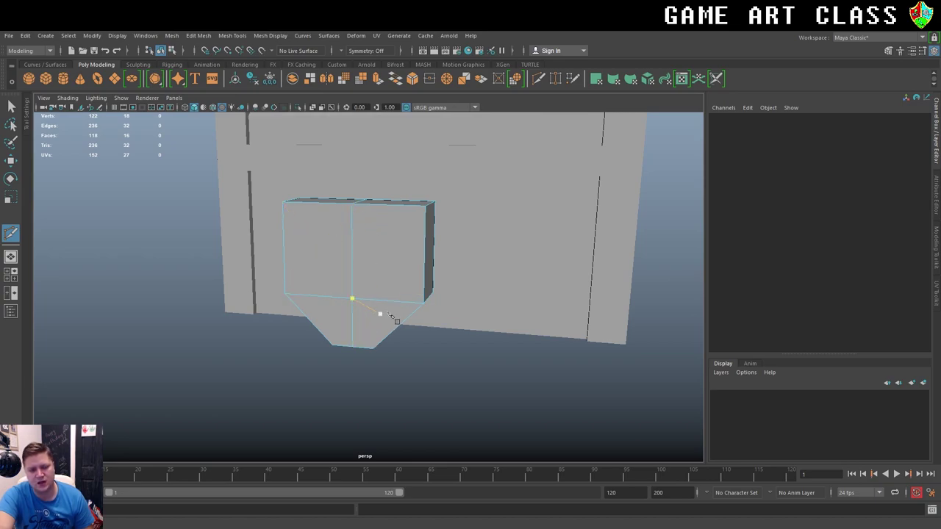
pyautogui.click(352, 298)
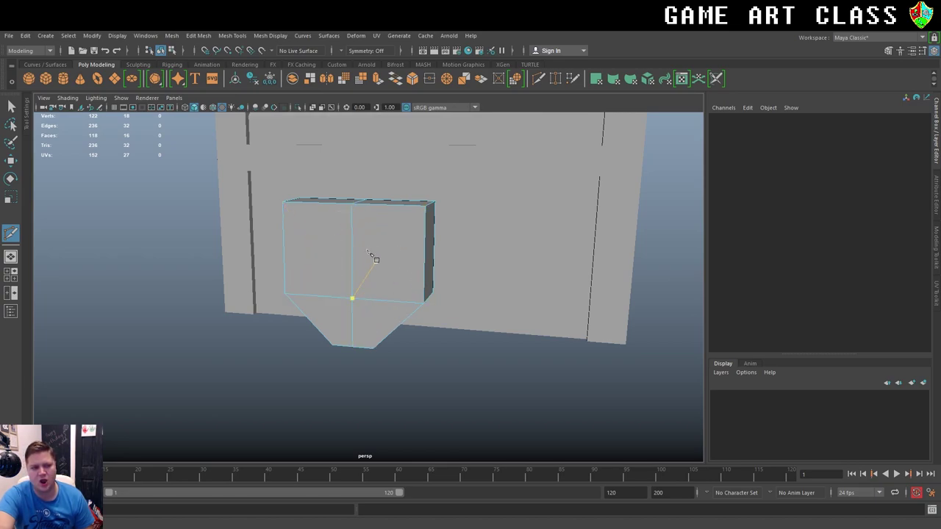
pyautogui.press('BackSpace')
pyautogui.click(283, 202)
pyautogui.press('BackSpace')
# Select the lock's four front faces and extrude them with an Offset of 13.5 to create an inset.
pyautogui.press('w')
pyautogui.moveTo(341, 246); pyautogui.dragTo(342, 273, button='right')
pyautogui.click(346, 252)
pyautogui.keyDown('shift'); pyautogui.click(390, 254); pyautogui.keyUp('shift')
pyautogui.keyDown('shift'); pyautogui.click(340, 309); pyautogui.keyUp('shift')
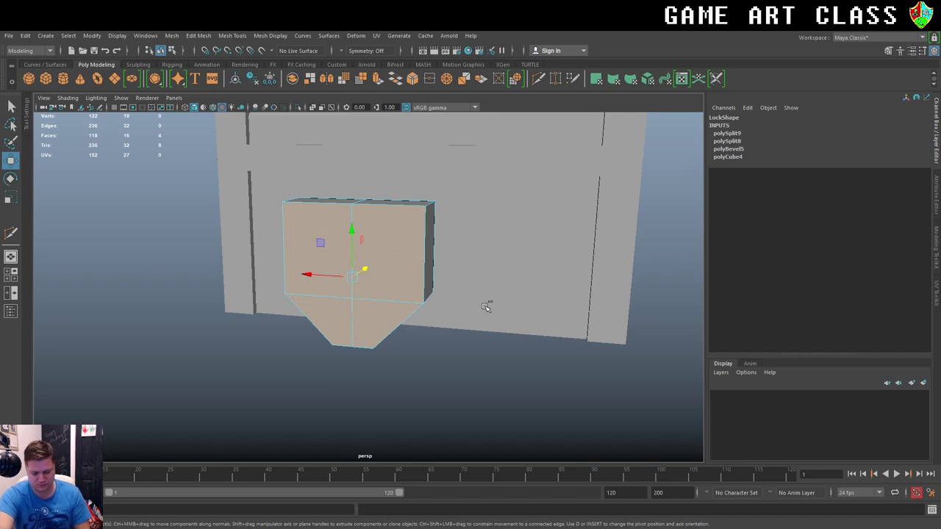
pyautogui.hotkey('ctrl', 'e')
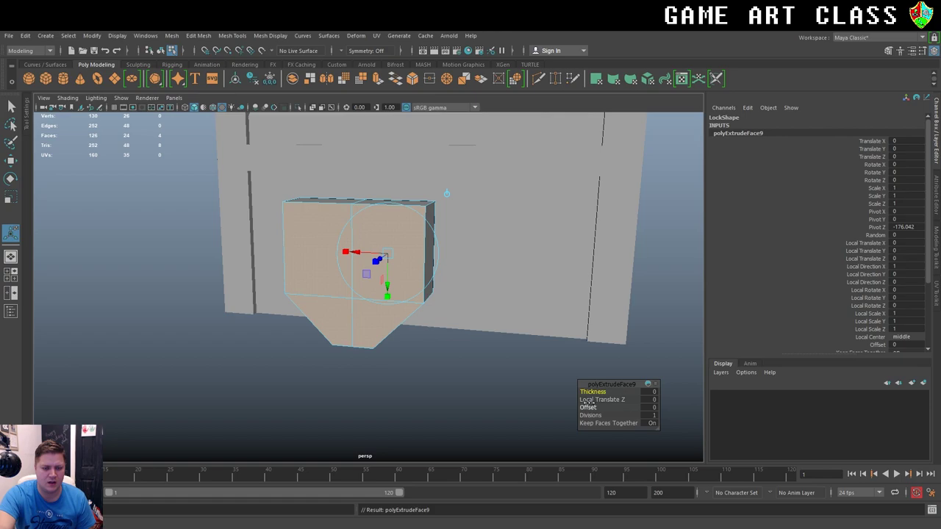
pyautogui.moveTo(588, 409); pyautogui.dragTo(647, 409)
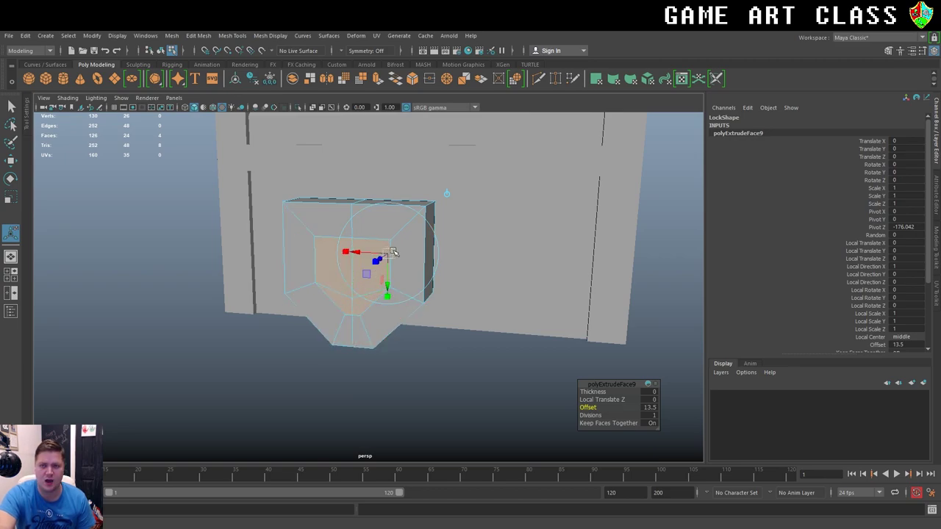
# Scale the two upper corner vertices of the lock's inset inward and lower them slightly to form the keyhole's rounded top.
pyautogui.scroll(2, 345, 234)
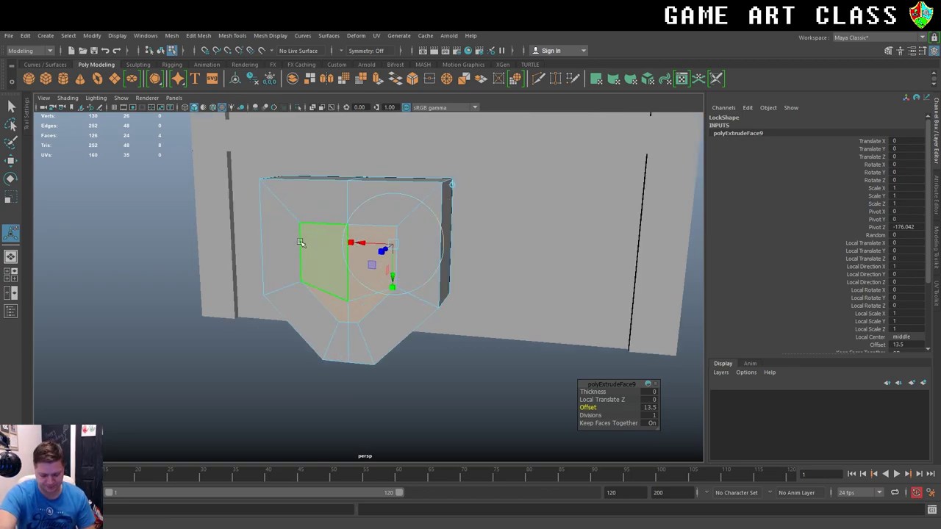
pyautogui.keyDown('alt'); pyautogui.moveTo(297, 243); pyautogui.dragTo(307, 244, button='middle'); pyautogui.keyUp('alt')
pyautogui.keyDown('alt'); pyautogui.moveTo(307, 244); pyautogui.dragTo(363, 239); pyautogui.keyUp('alt')
pyautogui.press('q')
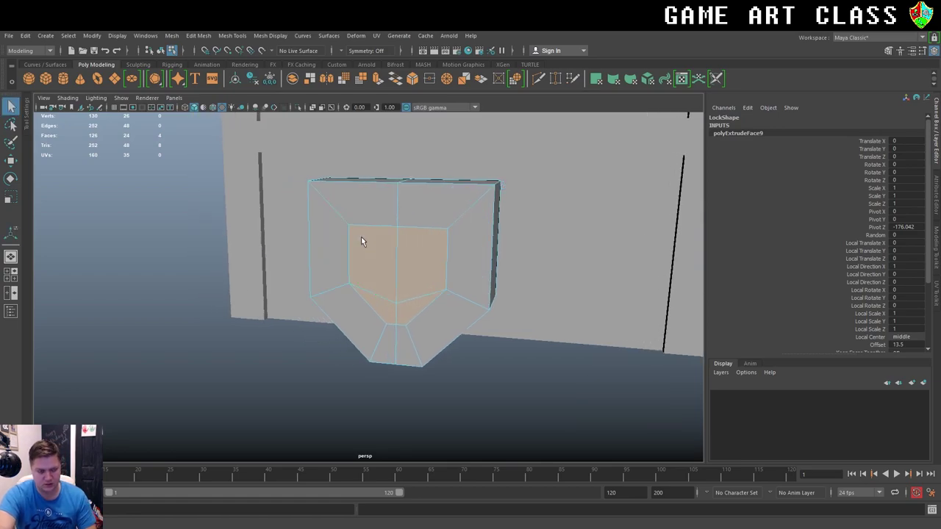
pyautogui.moveTo(361, 236); pyautogui.dragTo(313, 240, button='right')
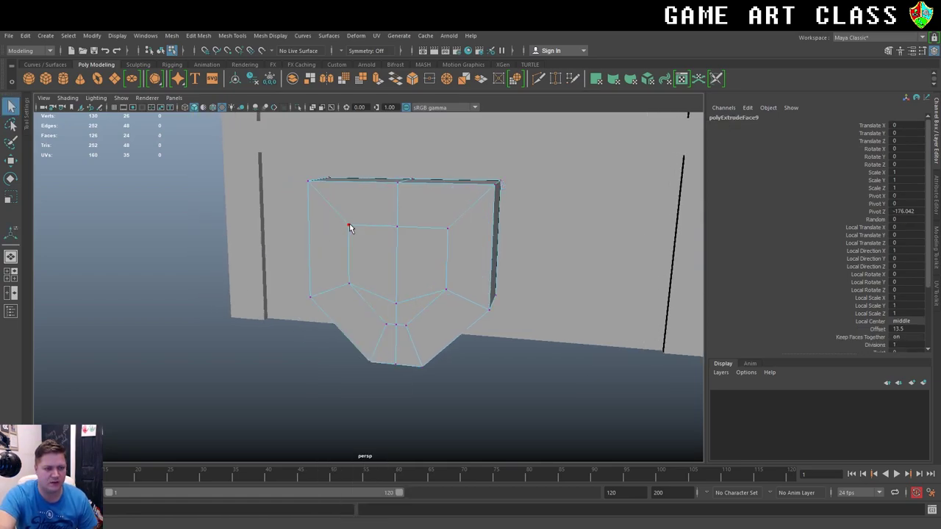
pyautogui.press('r')
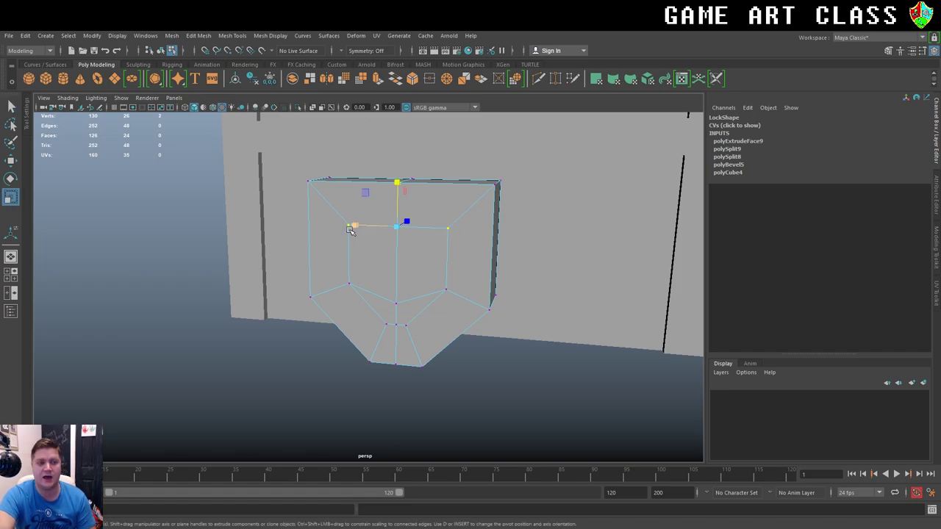
pyautogui.moveTo(357, 225); pyautogui.dragTo(382, 235)
pyautogui.press('w')
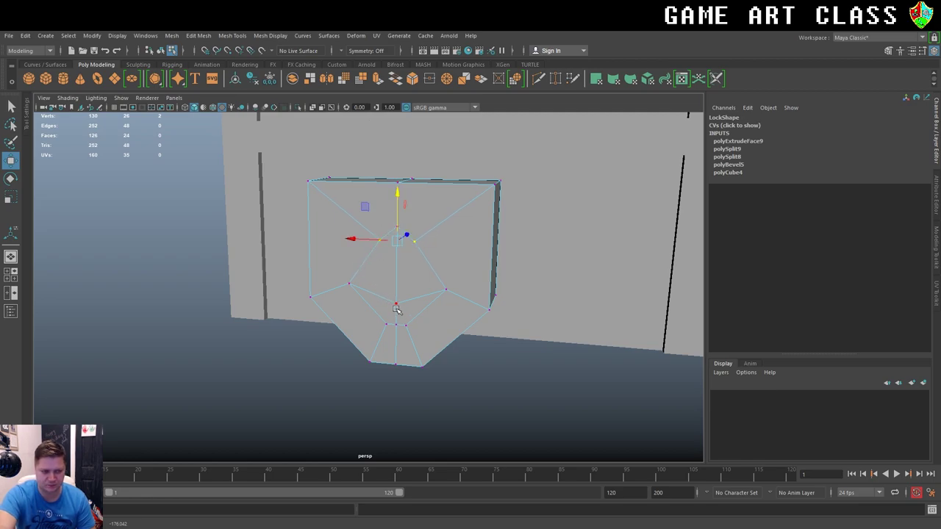
# Select the three middle-row vertices of the lock's inset and flatten them vertically into a straight line.
pyautogui.click(348, 285)
pyautogui.keyDown('shift'); pyautogui.click(396, 305); pyautogui.keyUp('shift')
pyautogui.keyDown('shift'); pyautogui.click(444, 289); pyautogui.keyUp('shift')
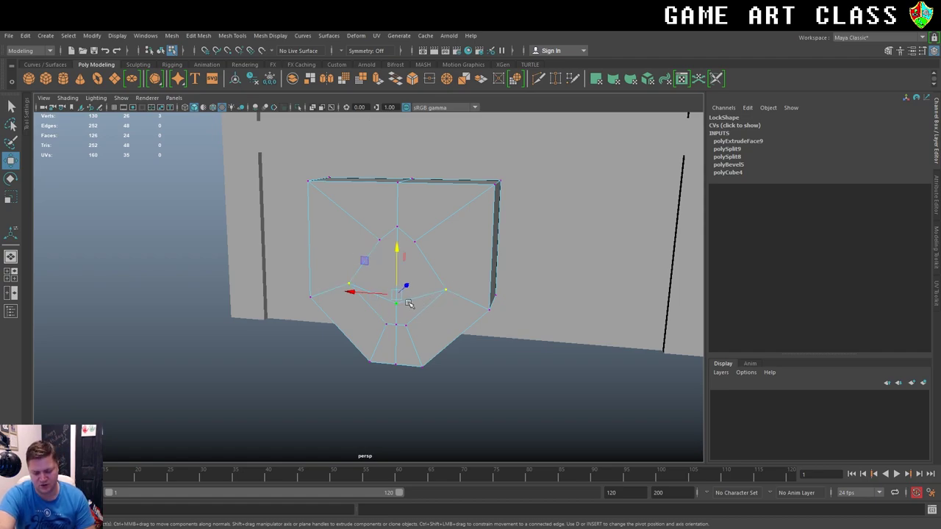
pyautogui.press('r')
pyautogui.moveTo(397, 253); pyautogui.dragTo(393, 300)
# Raise the three middle-row vertices and scale them inward horizontally to form the keyhole's narrow neck.
pyautogui.press('w')
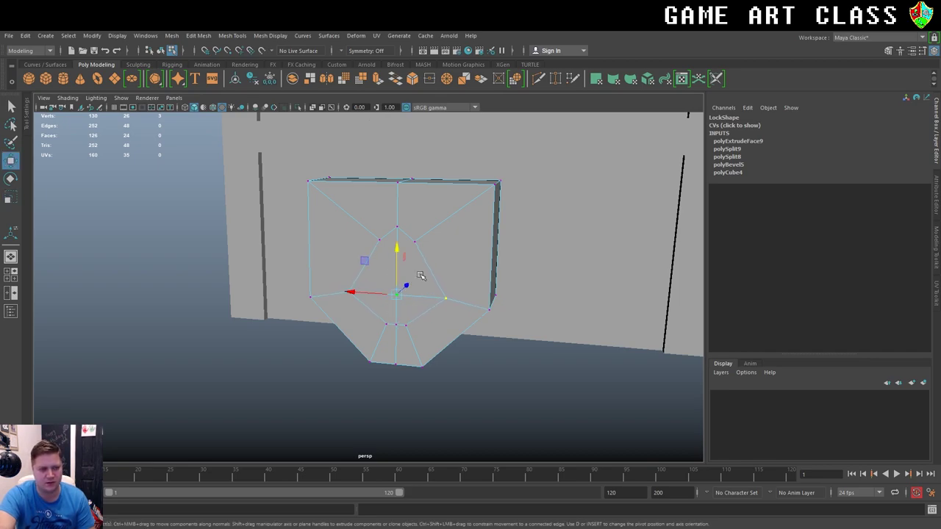
pyautogui.moveTo(398, 255); pyautogui.dragTo(397, 218)
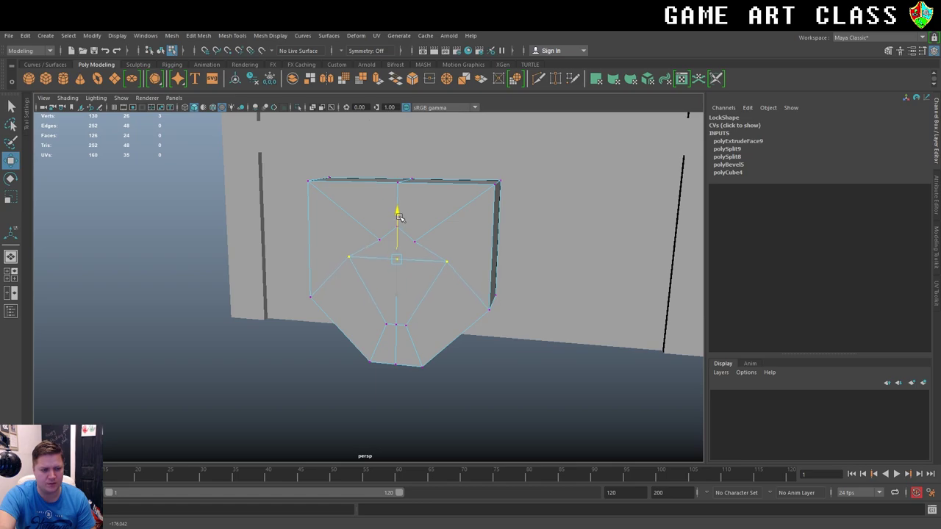
pyautogui.press('r')
pyautogui.moveTo(361, 263); pyautogui.dragTo(390, 259)
pyautogui.press('w')
pyautogui.moveTo(397, 219); pyautogui.dragTo(397, 214)
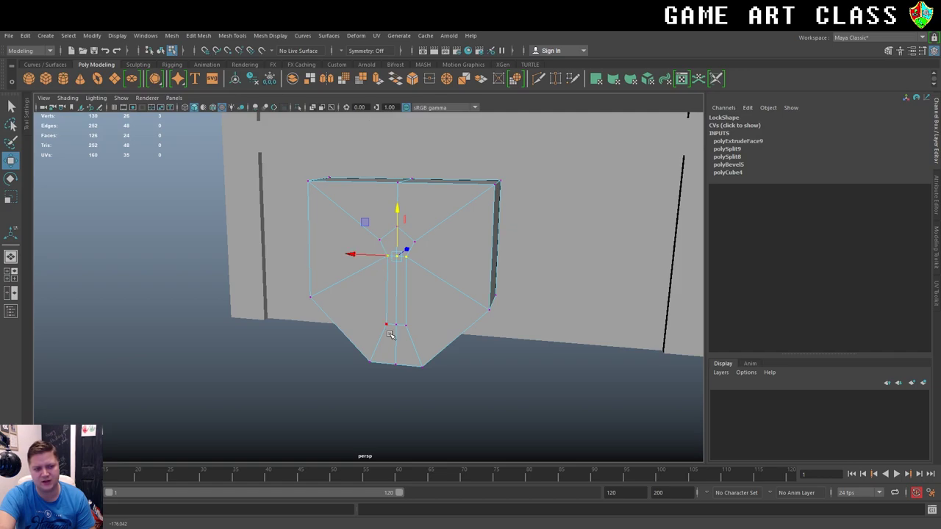
# Raise the inset's three bottom vertices and widen them slightly to form the base of the keyhole.
pyautogui.moveTo(368, 317); pyautogui.dragTo(433, 339)
pyautogui.moveTo(397, 283); pyautogui.dragTo(399, 253)
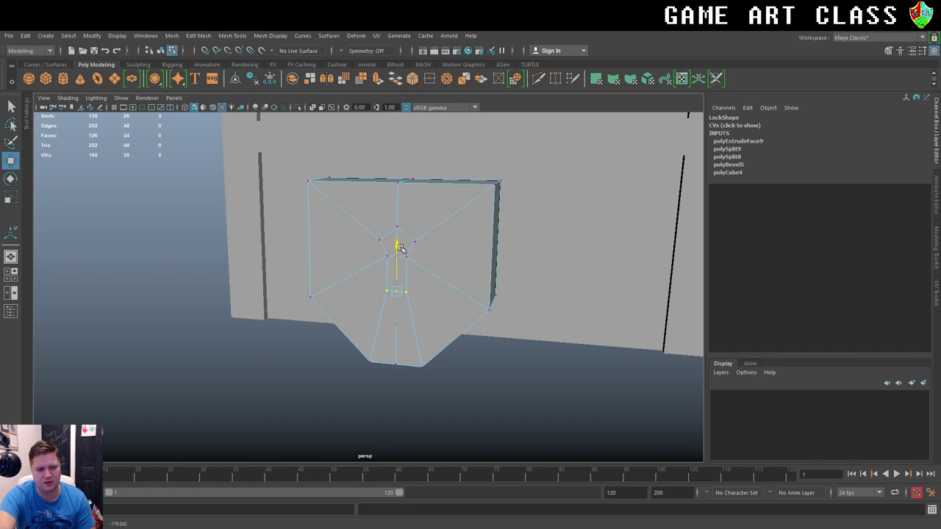
pyautogui.press('r')
pyautogui.moveTo(346, 288)
pyautogui.mouseDown()
pyautogui.moveTo(354, 288)
pyautogui.moveTo(332, 286)
pyautogui.mouseUp()
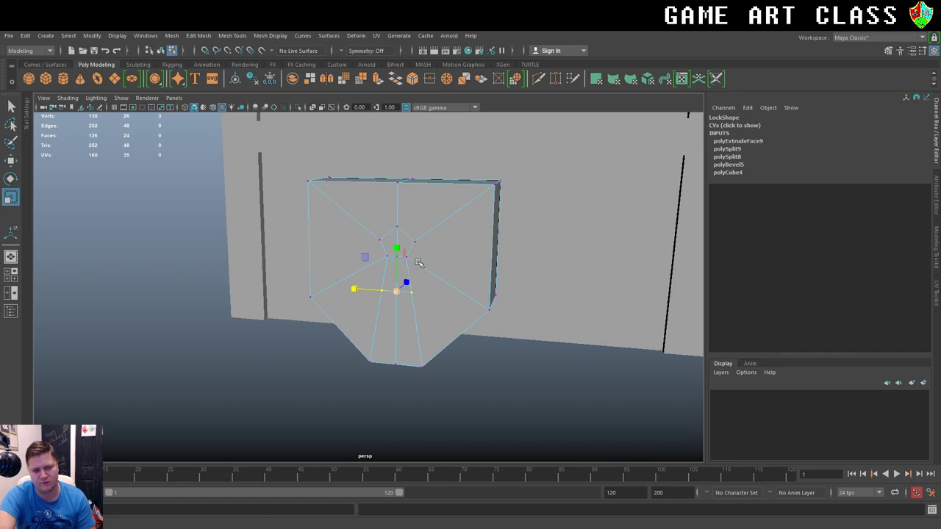
# Select the four keyhole faces, scale them up uniformly and lower them on the lock's front.
pyautogui.moveTo(393, 259); pyautogui.dragTo(390, 280, button='right')
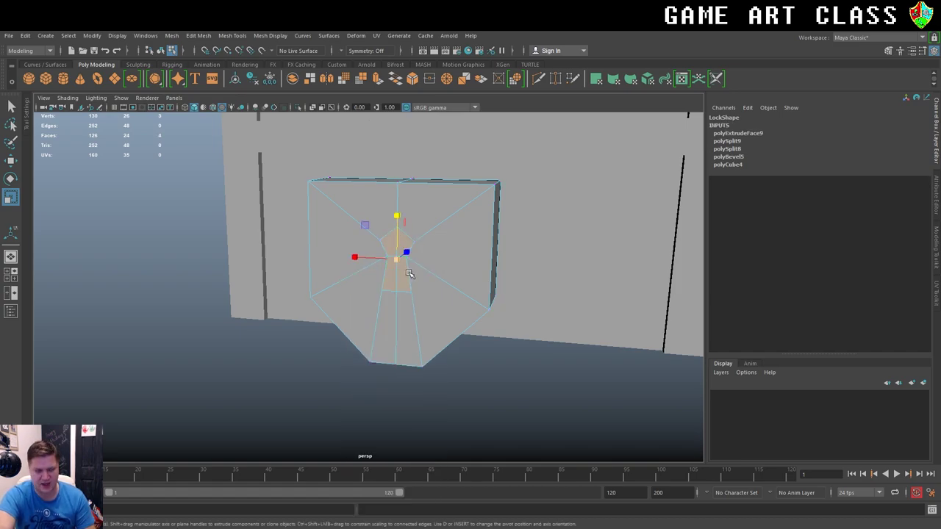
pyautogui.moveTo(396, 264); pyautogui.dragTo(430, 259)
pyautogui.press('w')
pyautogui.moveTo(398, 211); pyautogui.dragTo(439, 282)
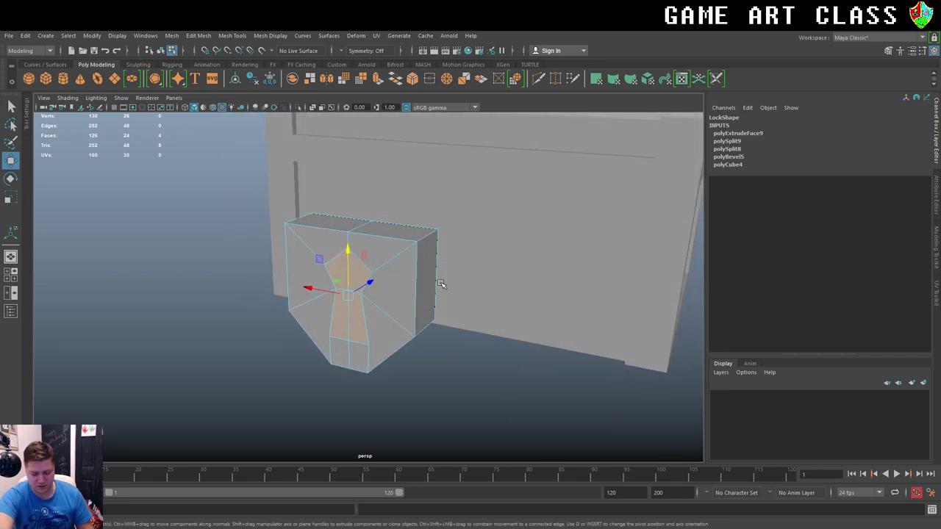
# Extrude the keyhole faces into the lock with a Local Translate Z of about -14.62.
pyautogui.hotkey('ctrl', 'e')
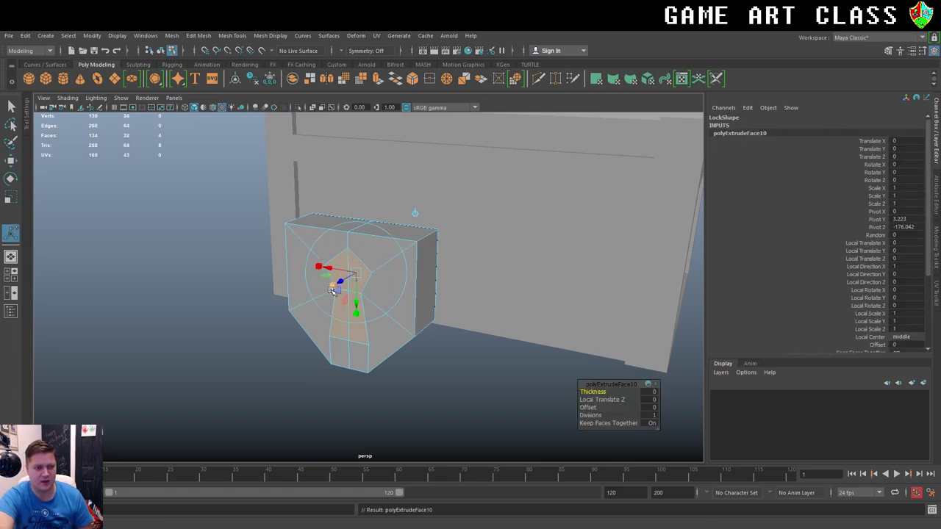
pyautogui.moveTo(345, 284); pyautogui.dragTo(363, 278)
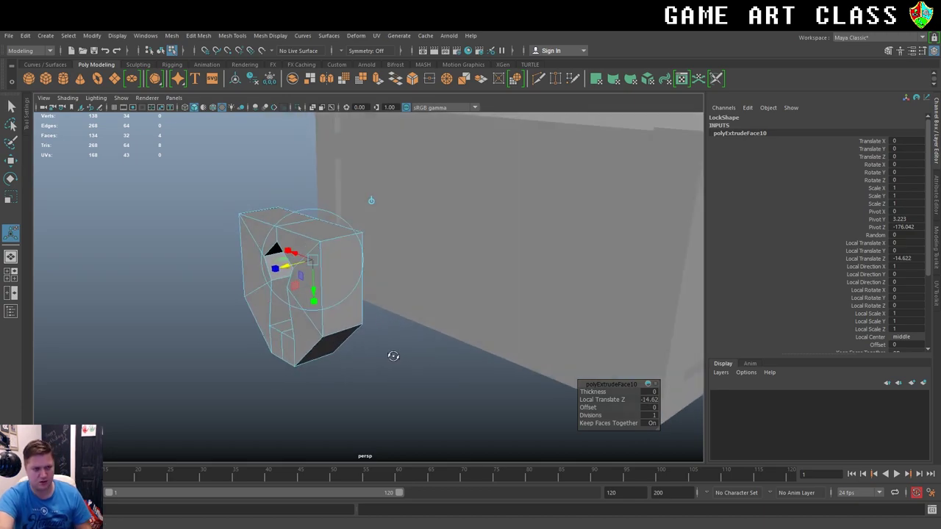
# Select the four faces on the back of the lock and delete them.
pyautogui.keyDown('alt'); pyautogui.moveTo(393, 355); pyautogui.dragTo(598, 361); pyautogui.keyUp('alt')
pyautogui.rightClick(473, 221)
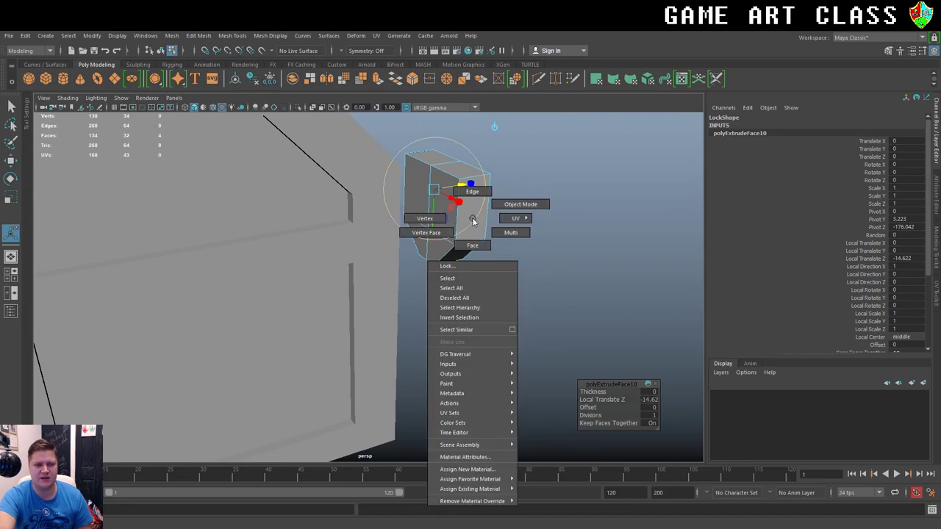
pyautogui.click(472, 245)
pyautogui.click(425, 193)
pyautogui.keyDown('shift'); pyautogui.click(441, 199); pyautogui.keyUp('shift')
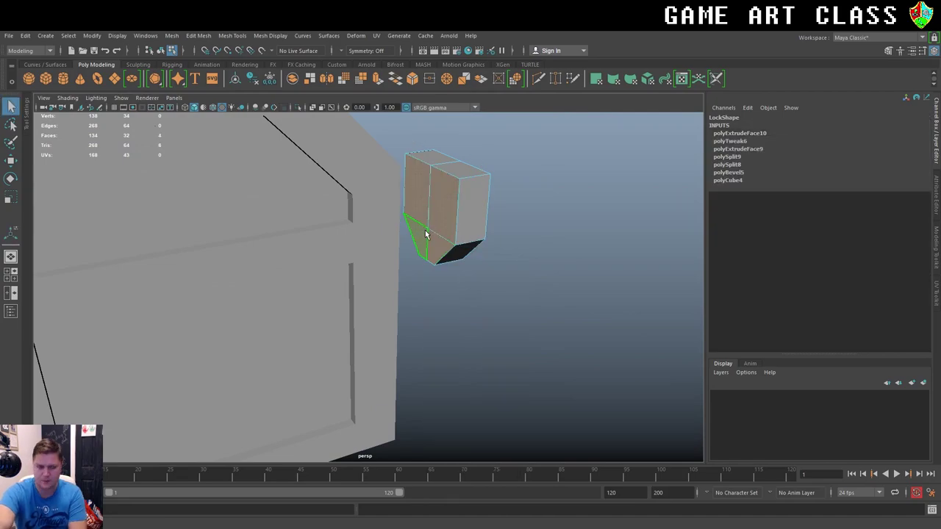
pyautogui.press('Delete')
# Return the lock to Object Mode and select it as a whole object.
pyautogui.keyDown('alt'); pyautogui.moveTo(557, 228); pyautogui.dragTo(433, 220); pyautogui.keyUp('alt')
pyautogui.click(474, 229)
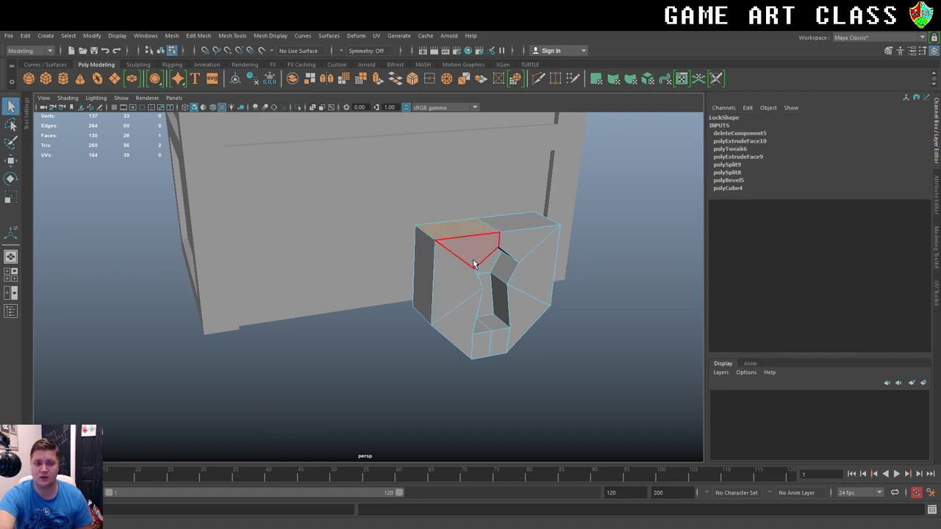
pyautogui.moveTo(475, 244); pyautogui.dragTo(520, 231, button='right')
pyautogui.scroll(-3, 465, 259)
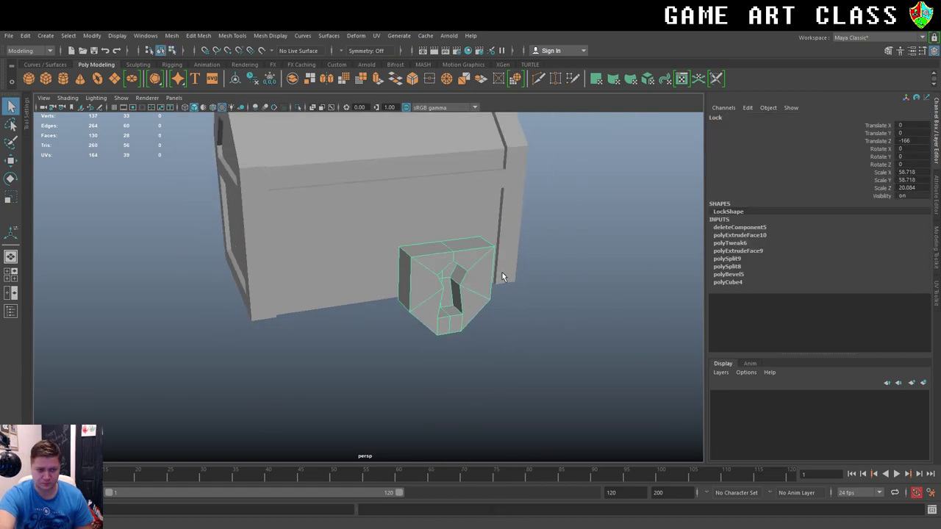
pyautogui.click(362, 198)
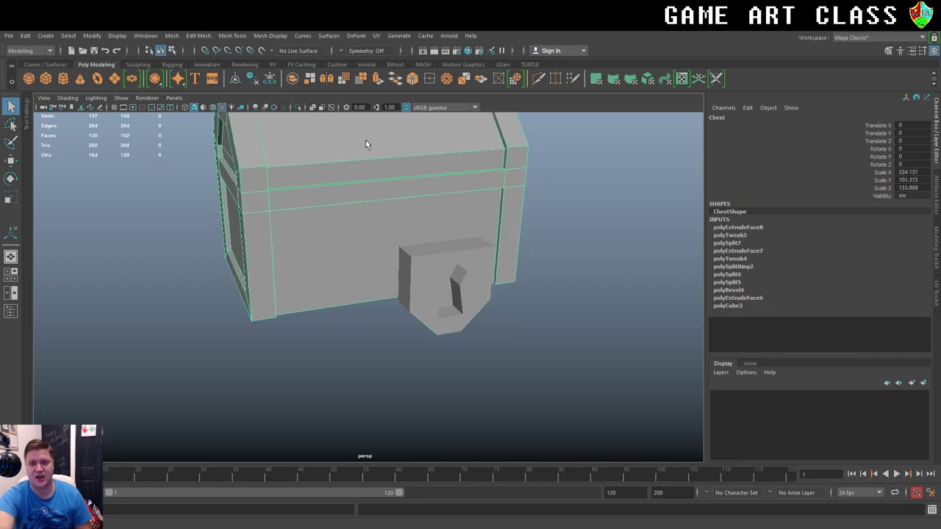
pyautogui.click(417, 262)
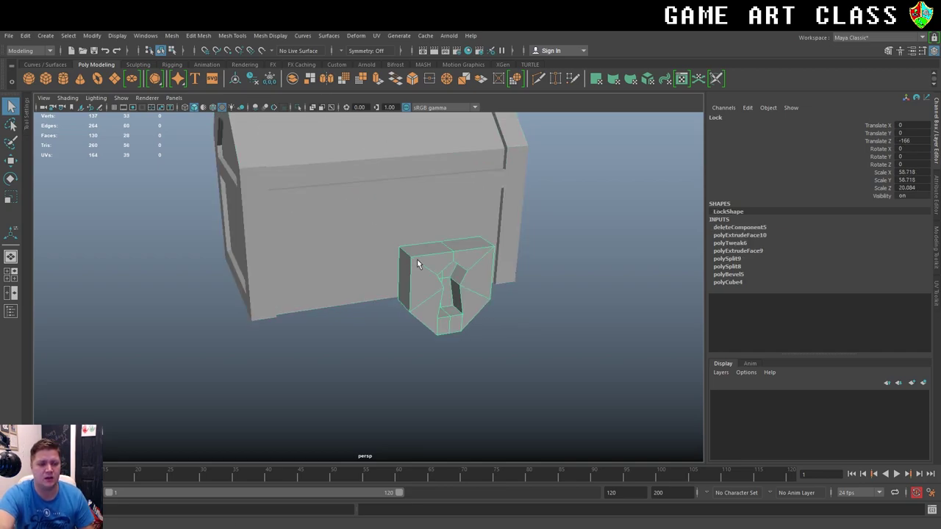
# Move the lock's pivot along Z onto its open back side with vertex snapping.
pyautogui.keyDown('alt'); pyautogui.moveTo(441, 264); pyautogui.dragTo(465, 265); pyautogui.keyUp('alt')
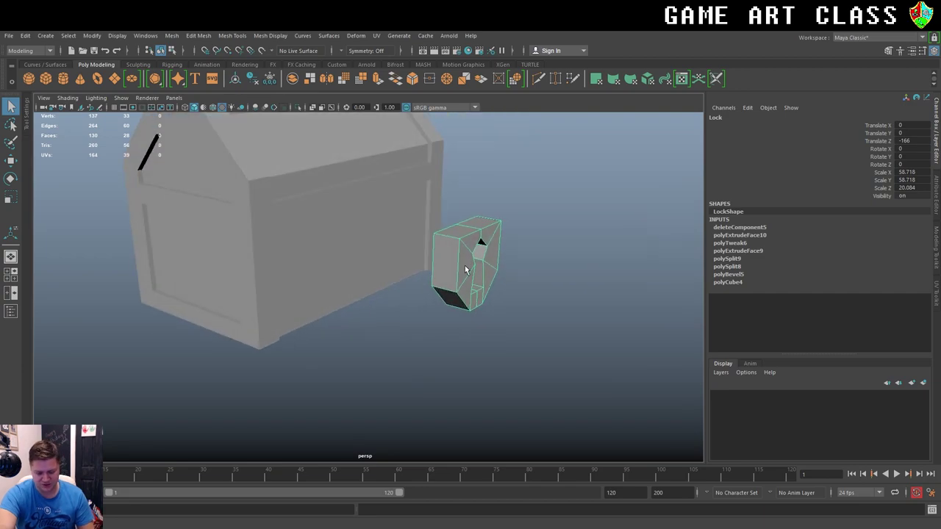
pyautogui.press('w')
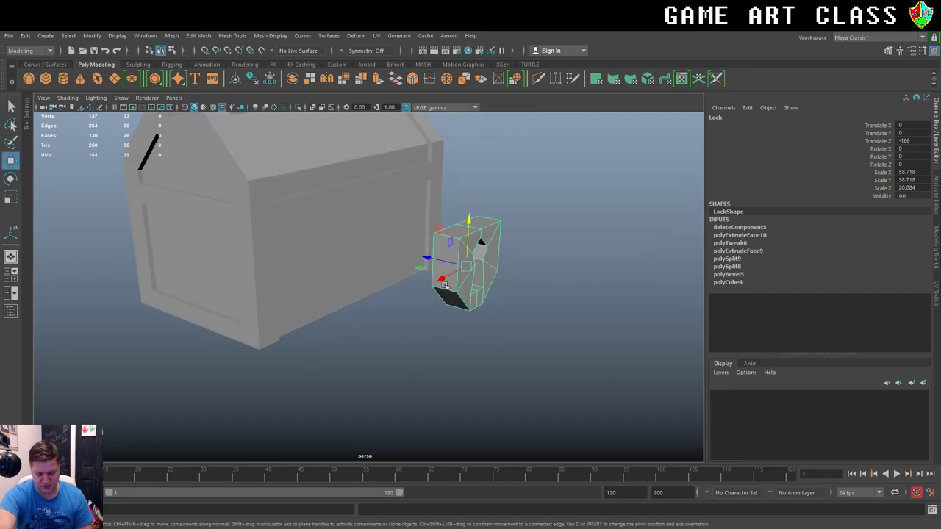
pyautogui.keyDown('alt'); pyautogui.moveTo(445, 287); pyautogui.dragTo(448, 245); pyautogui.keyUp('alt')
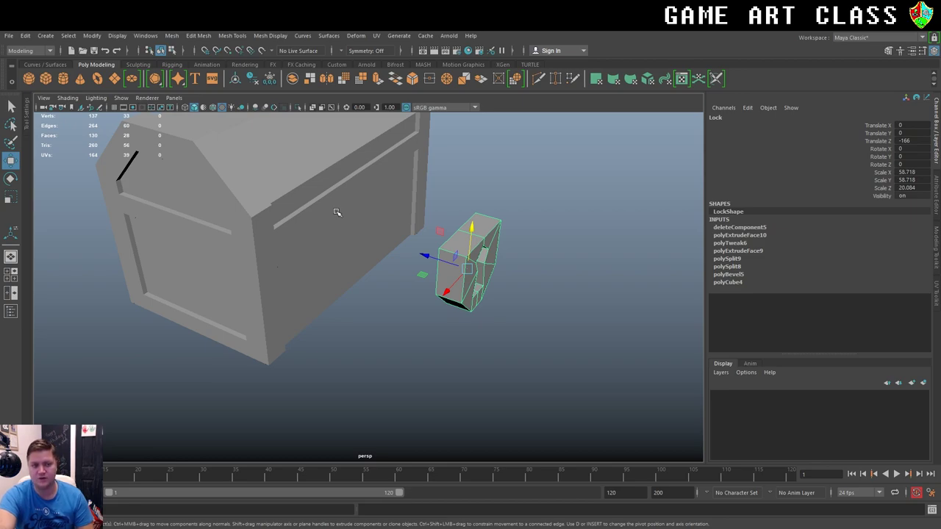
pyautogui.press('d')
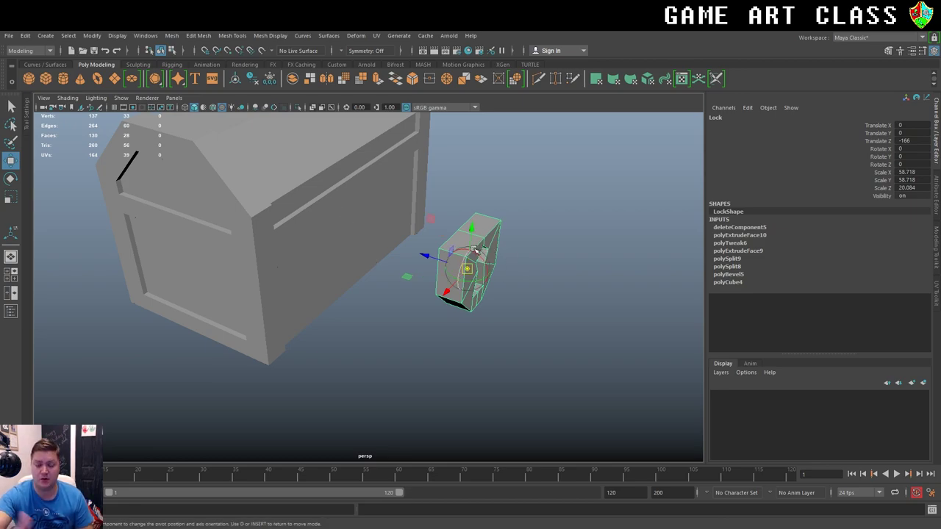
pyautogui.press('v')
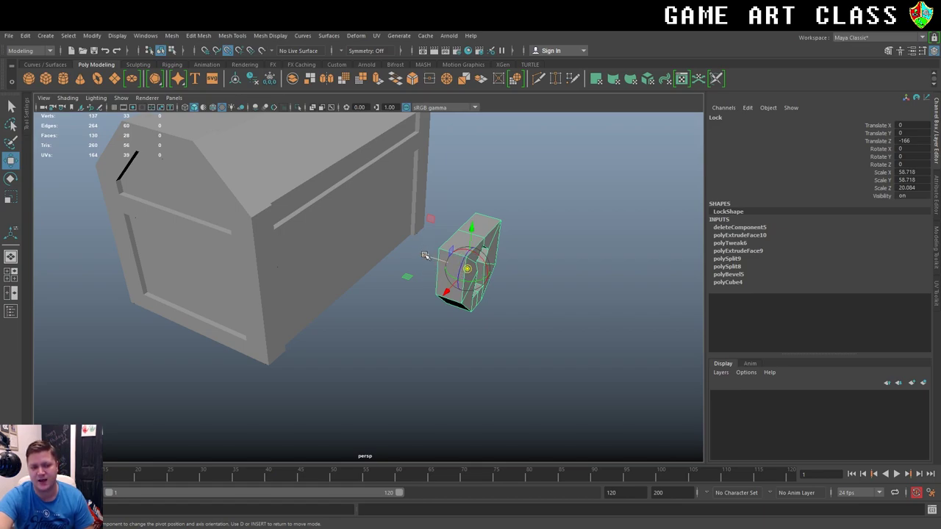
pyautogui.moveTo(425, 255); pyautogui.dragTo(474, 212)
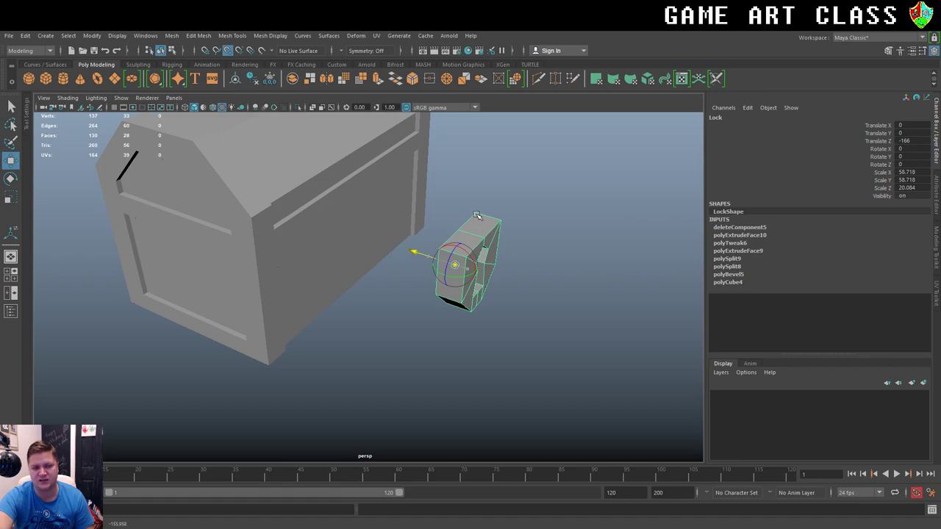
pyautogui.press('d')
# Snap the lock along Z onto the chest's front surface, at a Translate Z of -76.986.
pyautogui.keyDown('alt'); pyautogui.moveTo(430, 357); pyautogui.dragTo(448, 244); pyautogui.keyUp('alt')
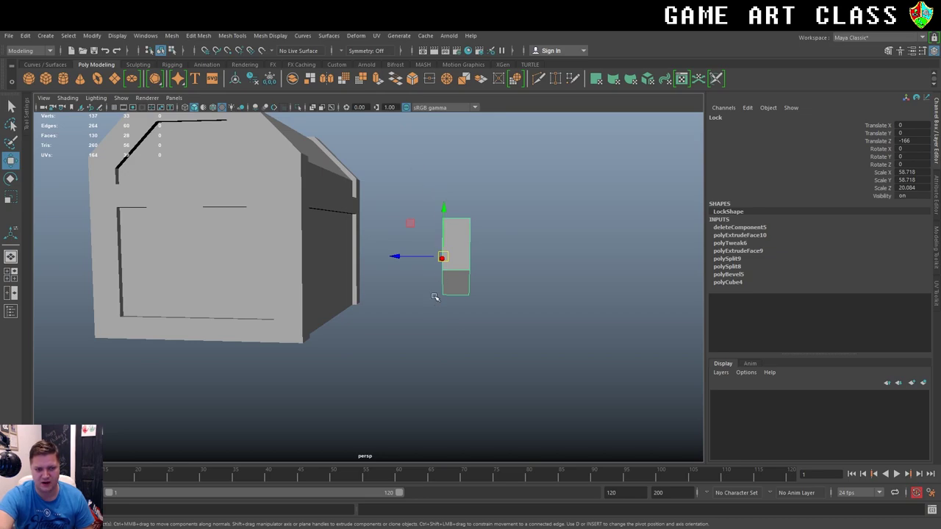
pyautogui.keyDown('alt'); pyautogui.moveTo(498, 247); pyautogui.dragTo(461, 188); pyautogui.keyUp('alt')
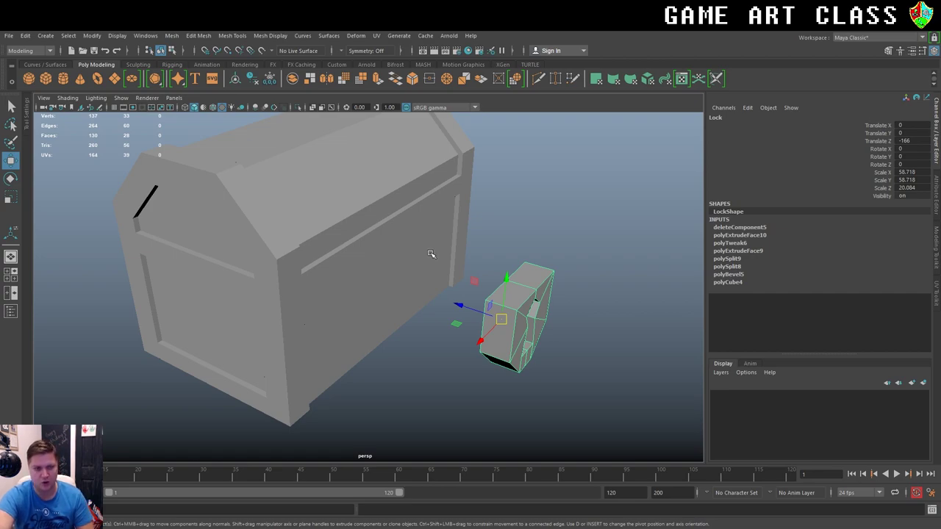
pyautogui.press('v')
pyautogui.moveTo(458, 309); pyautogui.dragTo(431, 275, button='middle')
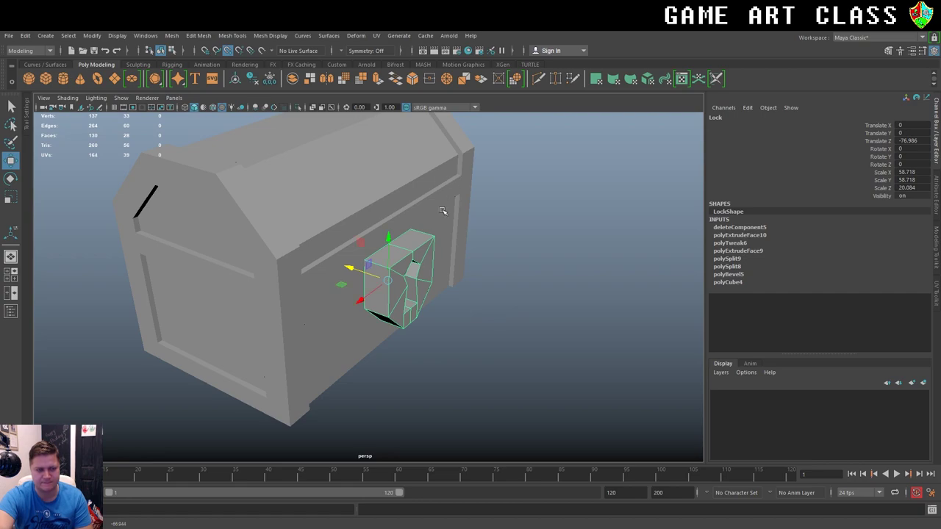
# Scale the lock down to about 36.57 in X and Y and 6.26 in Z, and raise it to Translate Y 12.045.
pyautogui.keyDown('alt'); pyautogui.moveTo(549, 289); pyautogui.dragTo(423, 290); pyautogui.keyUp('alt')
pyautogui.press('r')
pyautogui.press('w')
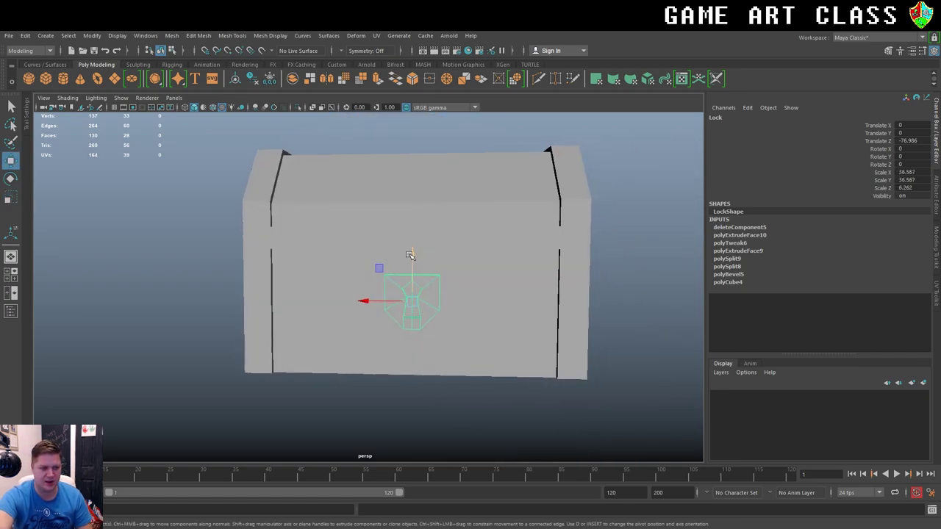
pyautogui.moveTo(411, 257)
pyautogui.mouseDown()
pyautogui.moveTo(416, 228)
pyautogui.moveTo(429, 222)
pyautogui.moveTo(429, 254)
pyautogui.mouseUp()
# Move the lock's pivot up to its top edge with vertex snapping.
pyautogui.scroll(5, 431, 250)
pyautogui.keyDown('alt'); pyautogui.moveTo(430, 247); pyautogui.dragTo(471, 220, button='middle'); pyautogui.keyUp('alt')
pyautogui.moveTo(471, 220)
pyautogui.keyDown('alt'); pyautogui.mouseDown()
pyautogui.moveTo(489, 210)
pyautogui.moveTo(489, 220)
pyautogui.mouseUp(); pyautogui.keyUp('alt')
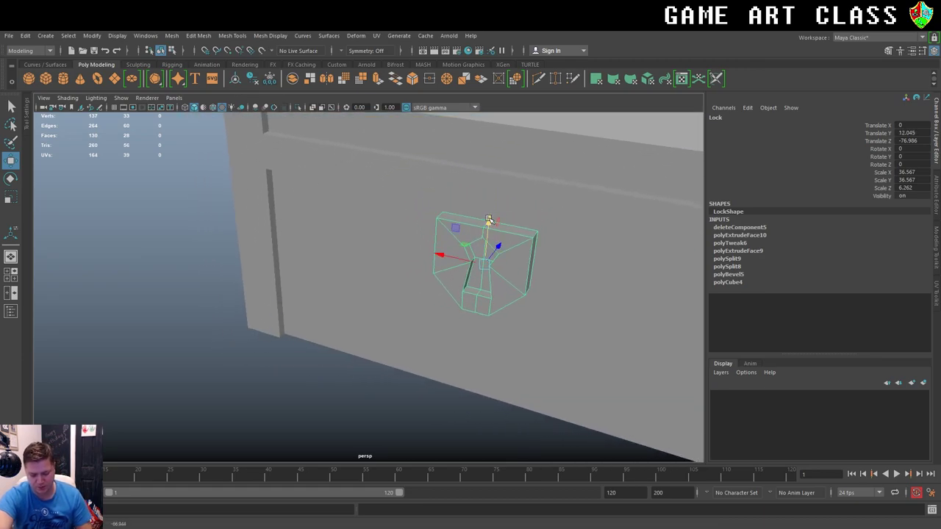
pyautogui.press('d')
pyautogui.press('v')
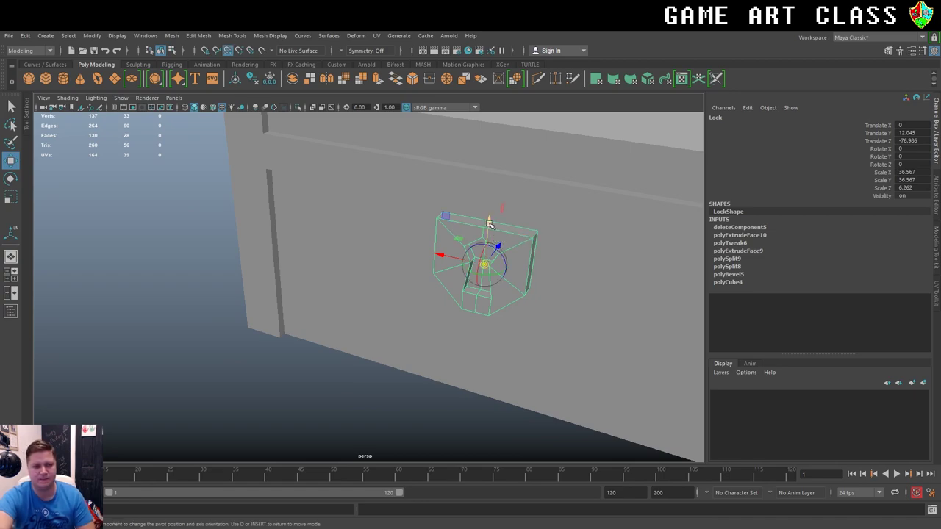
pyautogui.moveTo(489, 221); pyautogui.dragTo(480, 224)
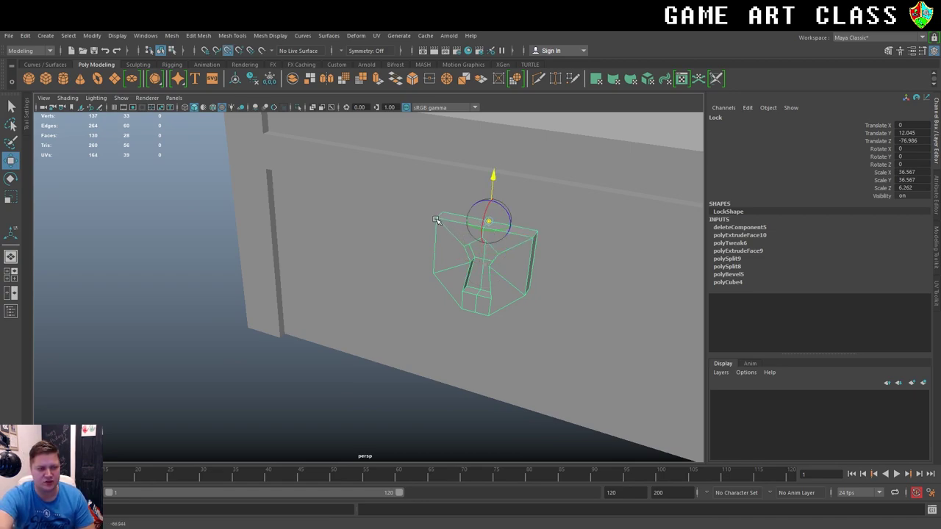
pyautogui.press('d')
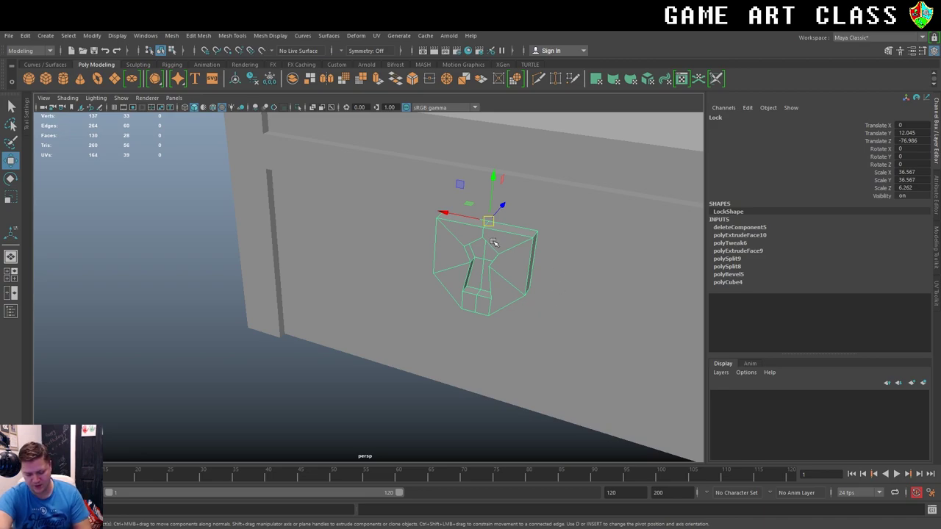
# Snap the lock up along Y to the underside of the chest's front horizontal trim, at a Translate Y of 17.334.
pyautogui.press('v')
pyautogui.moveTo(494, 176); pyautogui.dragTo(480, 216)
pyautogui.keyDown('alt'); pyautogui.moveTo(540, 311); pyautogui.dragTo(408, 263); pyautogui.keyUp('alt')
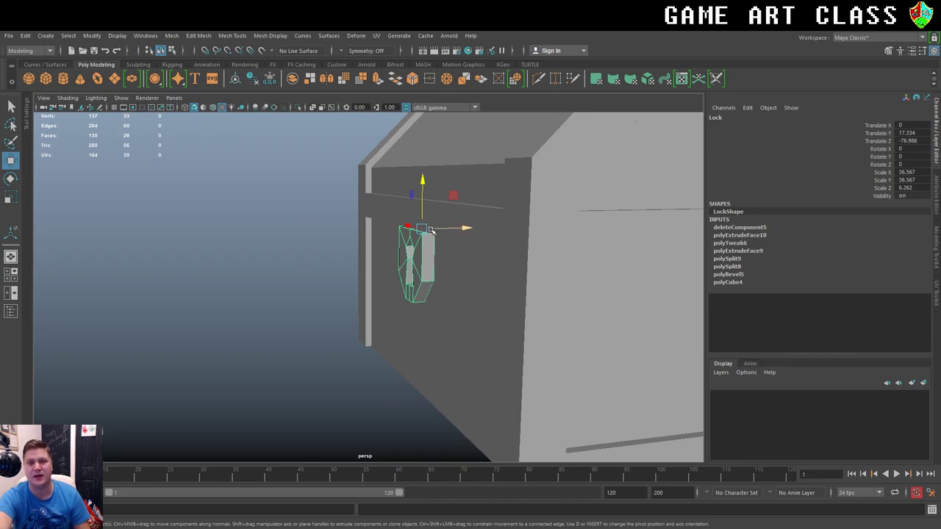
pyautogui.click(304, 208)
pyautogui.press('f')
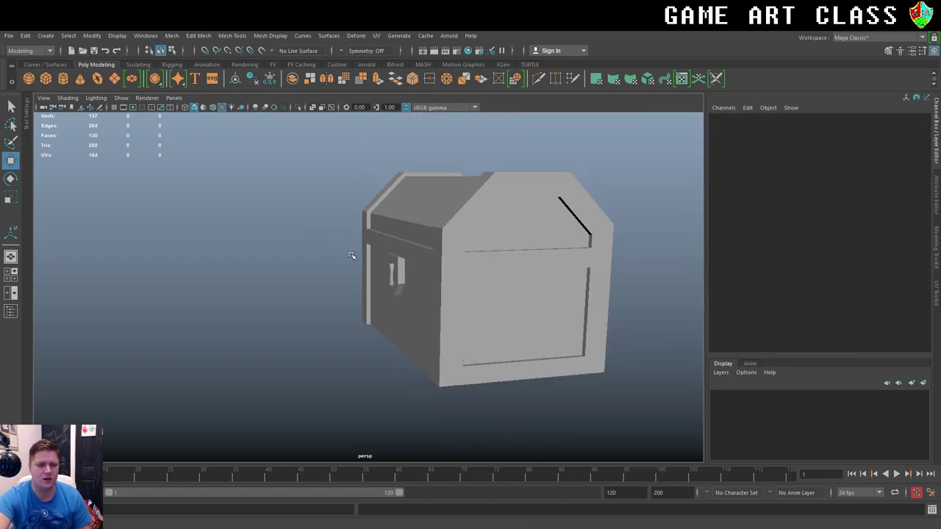
pyautogui.keyDown('alt'); pyautogui.moveTo(323, 258); pyautogui.dragTo(365, 257); pyautogui.keyUp('alt')
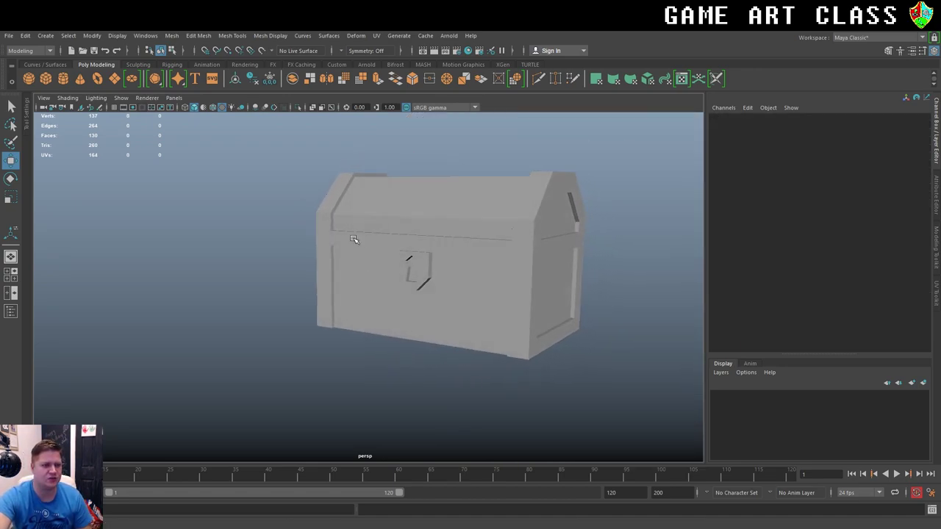
# Turn on ambient occlusion shading in the viewport and inspect the chest from the front, side and underneath.
pyautogui.click(255, 107)
pyautogui.moveTo(408, 310)
pyautogui.keyDown('alt'); pyautogui.mouseDown()
pyautogui.moveTo(395, 315)
pyautogui.moveTo(398, 297)
pyautogui.mouseUp(); pyautogui.keyUp('alt')
pyautogui.scroll(3, 412, 301)
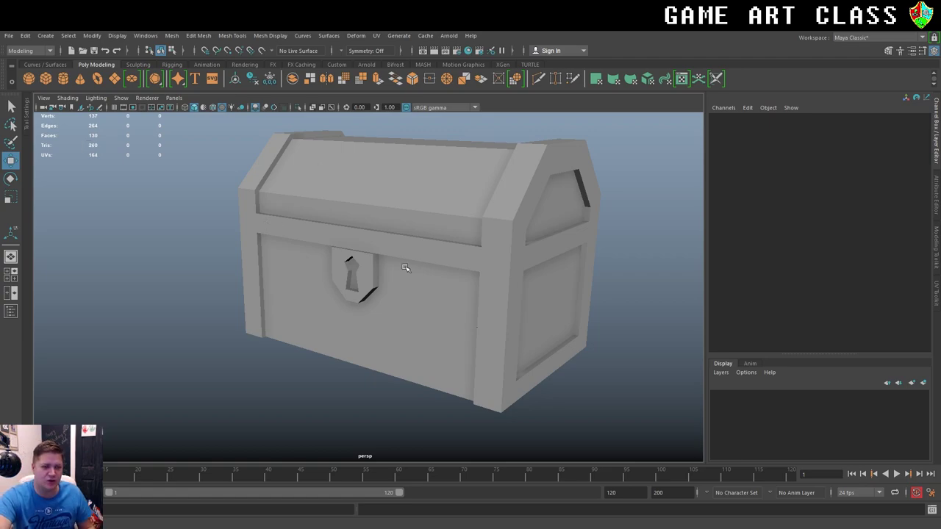
pyautogui.keyDown('alt'); pyautogui.moveTo(476, 275); pyautogui.dragTo(559, 250); pyautogui.keyUp('alt')
pyautogui.click(518, 271)
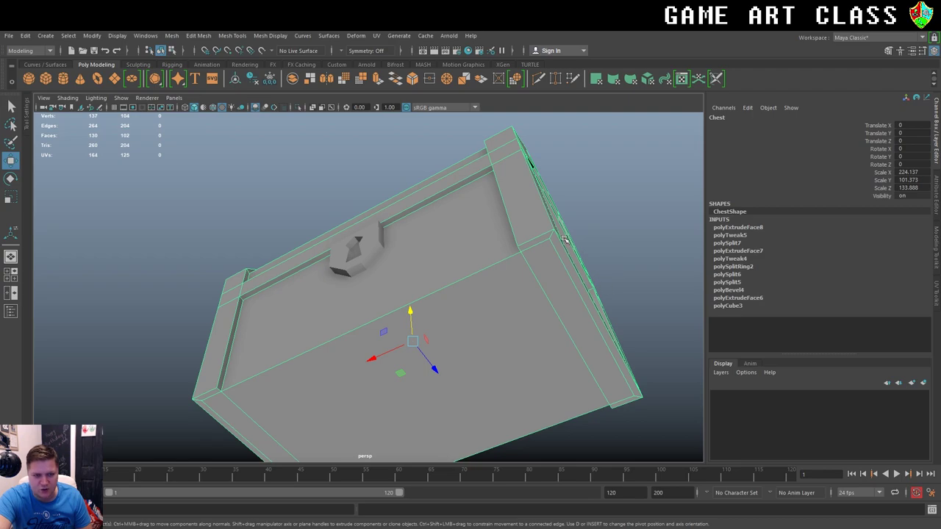
pyautogui.keyDown('alt'); pyautogui.moveTo(533, 207); pyautogui.dragTo(544, 296); pyautogui.keyUp('alt')
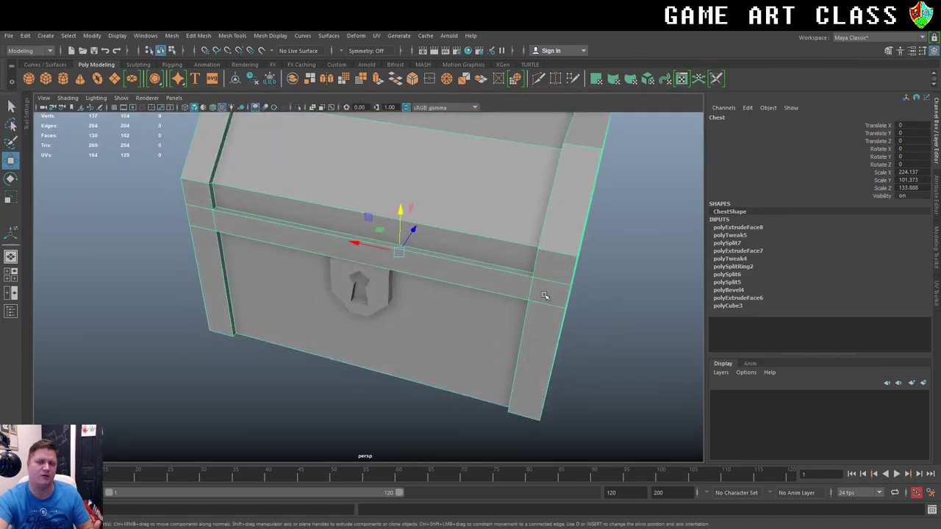
pyautogui.scroll(-3, 520, 292)
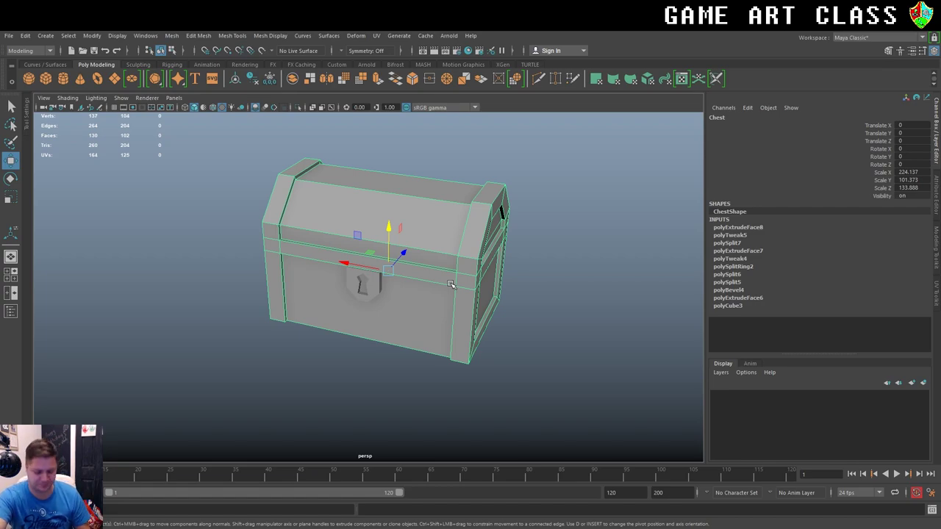
pyautogui.keyDown('alt'); pyautogui.moveTo(541, 243); pyautogui.dragTo(534, 237); pyautogui.keyUp('alt')
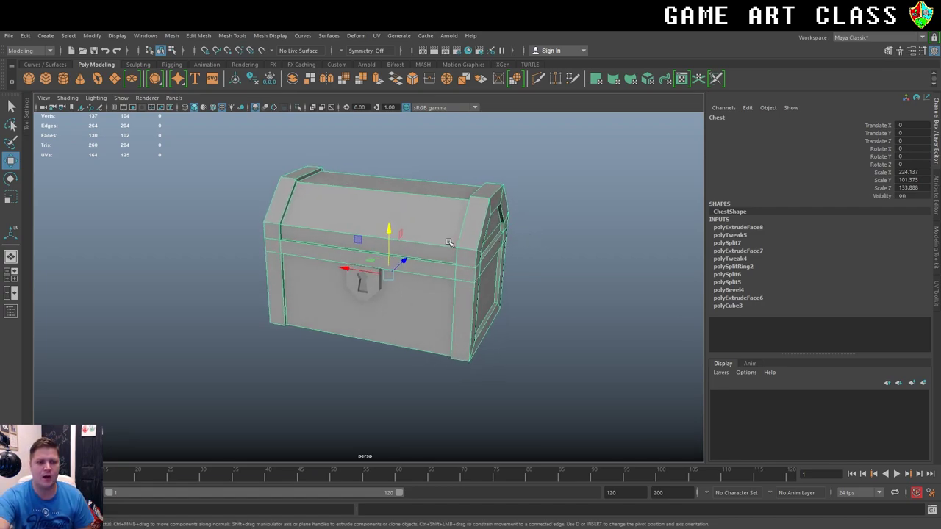
# Create a new Lambert material in the Hypershade and name it M_Colours.
pyautogui.click(469, 50)
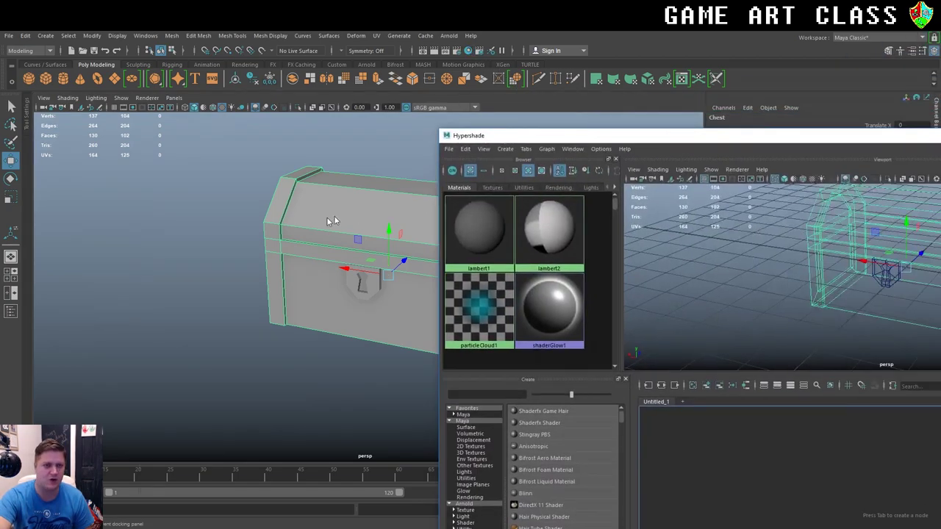
pyautogui.moveTo(589, 136); pyautogui.dragTo(149, 23)
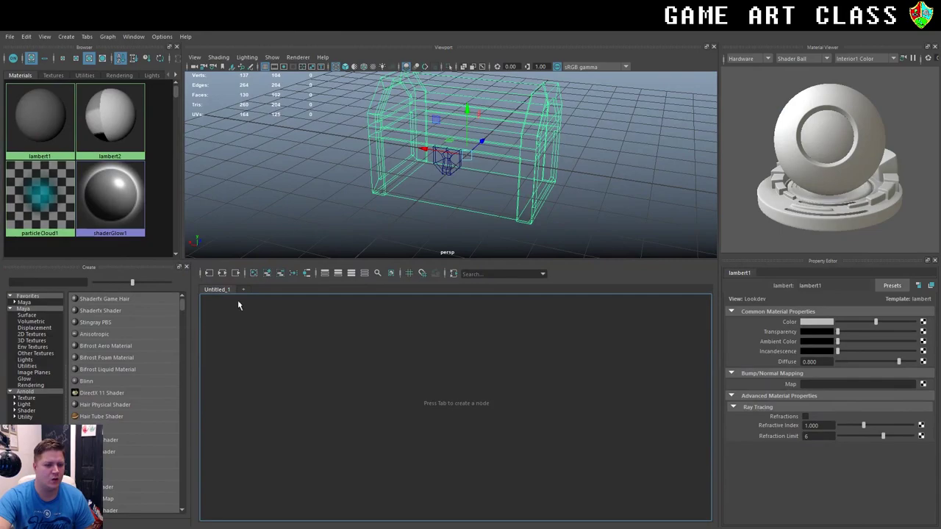
pyautogui.click(100, 429)
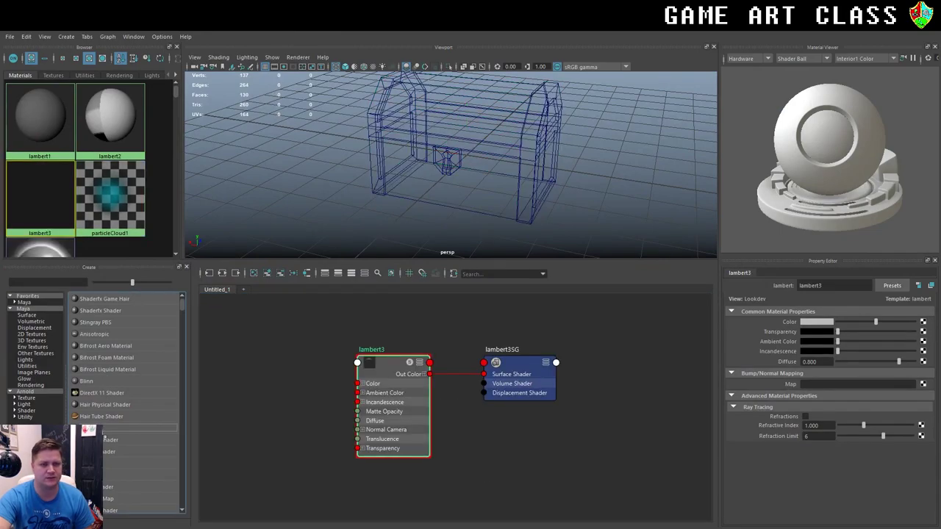
pyautogui.moveTo(853, 286); pyautogui.dragTo(515, 286)
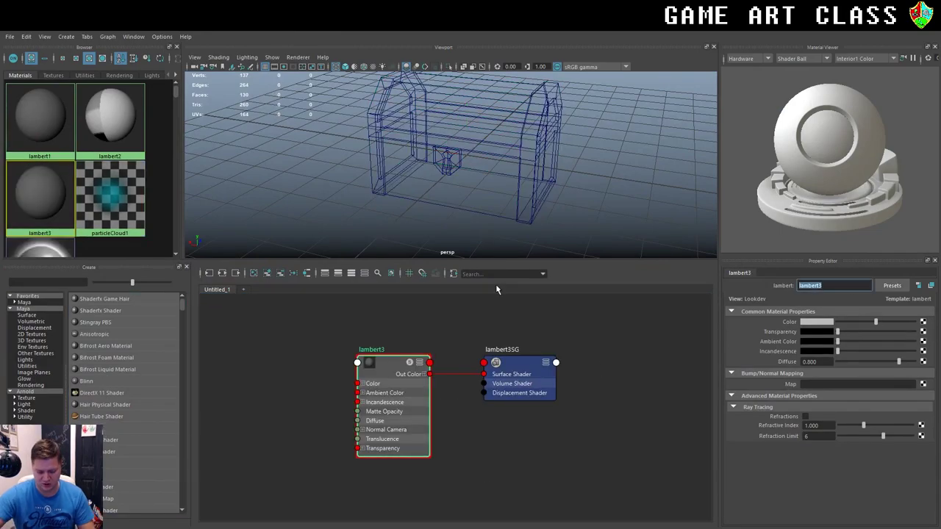
pyautogui.write('c')
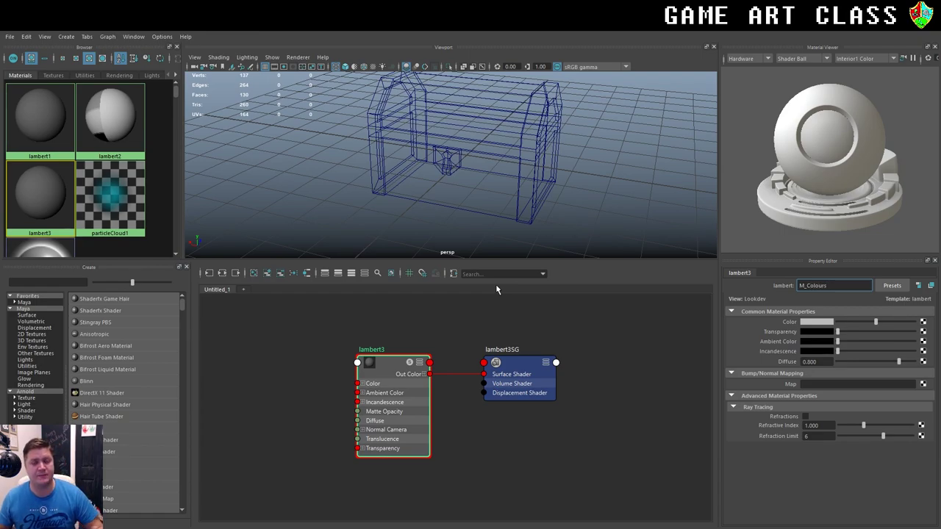
pyautogui.press('Return')
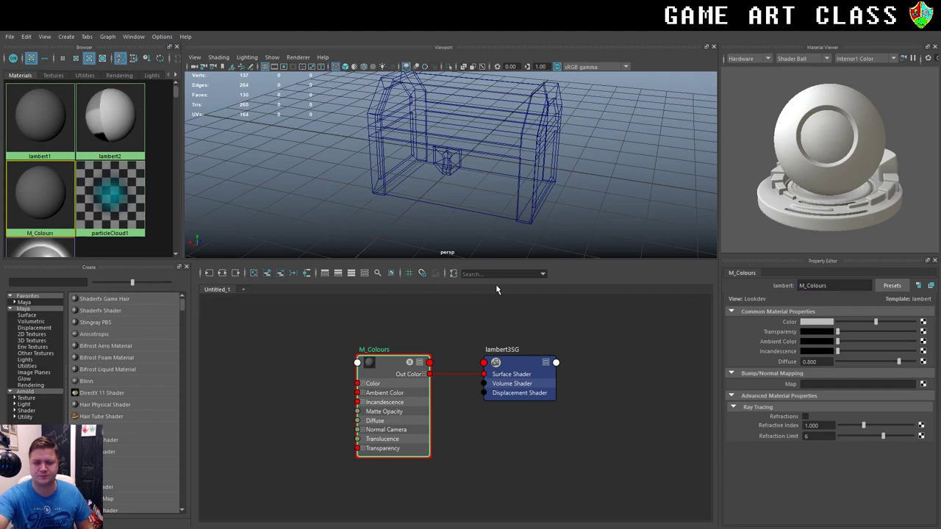
# Connect a file texture to the Color of M_Colours and load ColourPalette.psd into it.
pyautogui.click(923, 321)
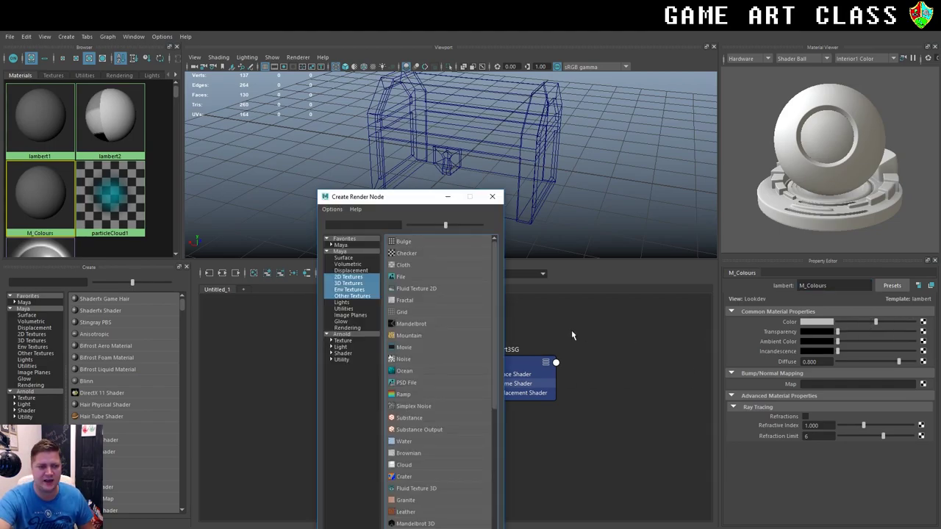
pyautogui.click(404, 278)
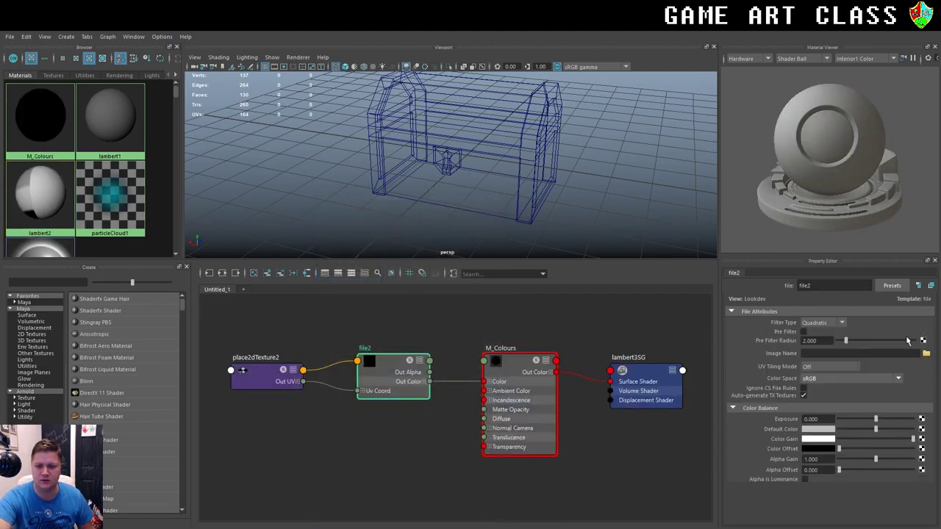
pyautogui.click(926, 354)
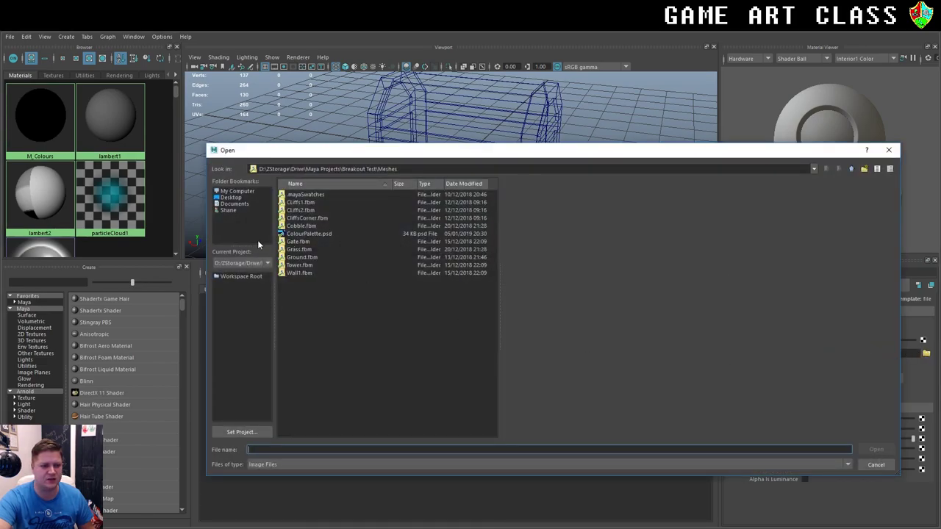
pyautogui.click(296, 234)
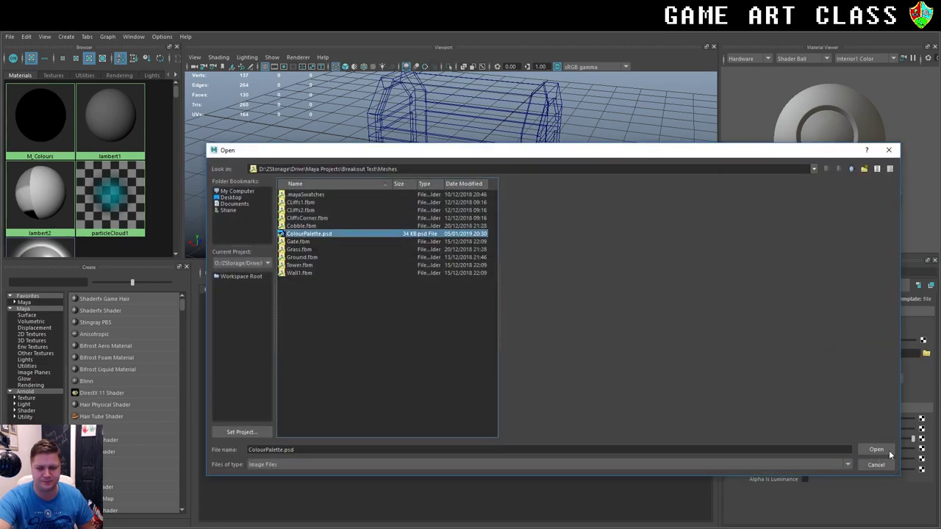
pyautogui.click(877, 450)
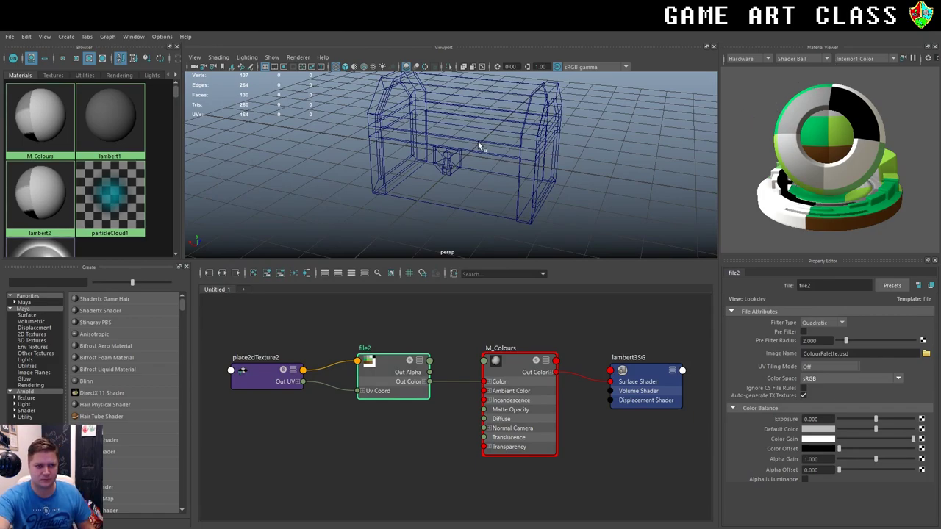
# Assign the M_Colours material to both the chest and the lock.
pyautogui.scroll(-4, 522, 141)
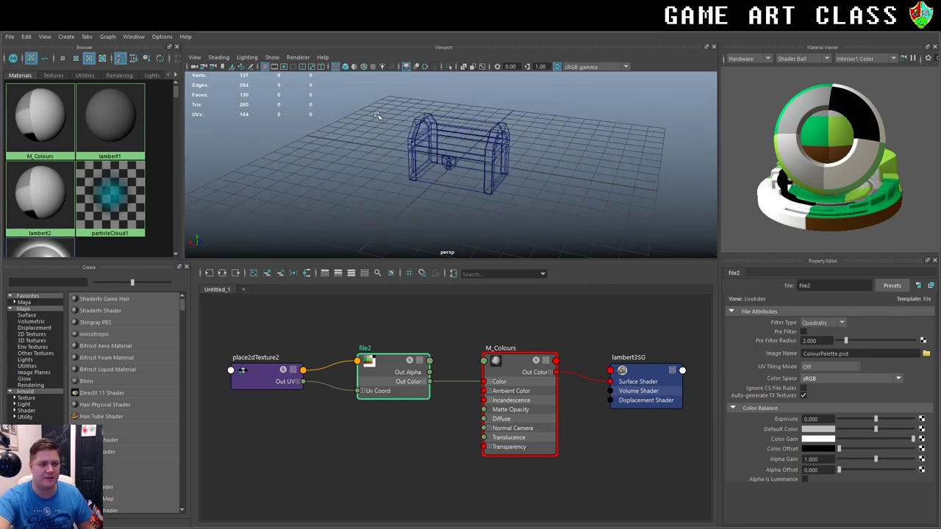
pyautogui.moveTo(376, 111); pyautogui.dragTo(539, 211)
pyautogui.rightClick(39, 124)
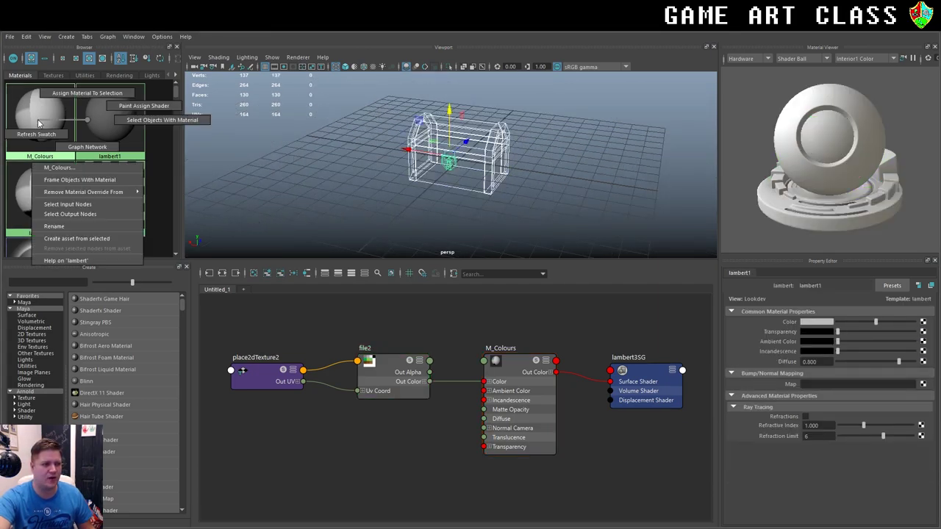
pyautogui.click(78, 91)
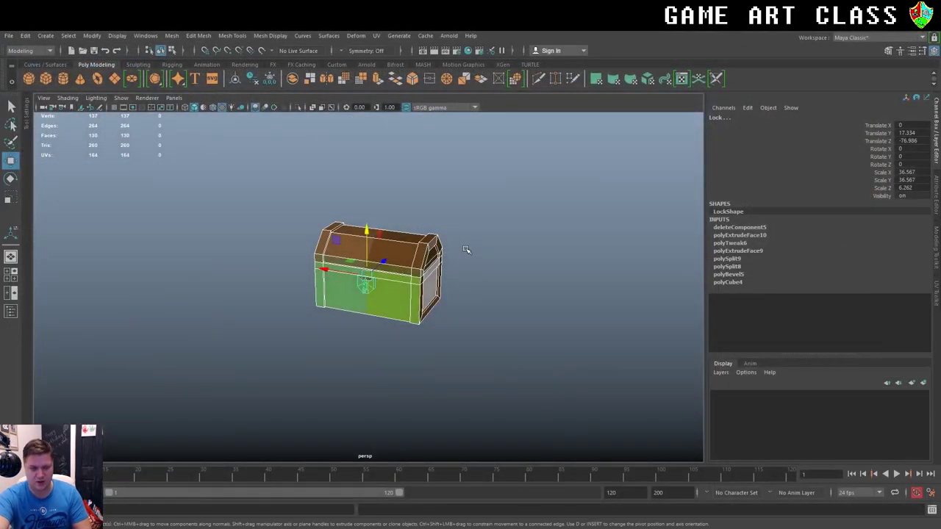
# Compare the chest in textured and plain shaded display, ending in plain shading.
pyautogui.press('5')
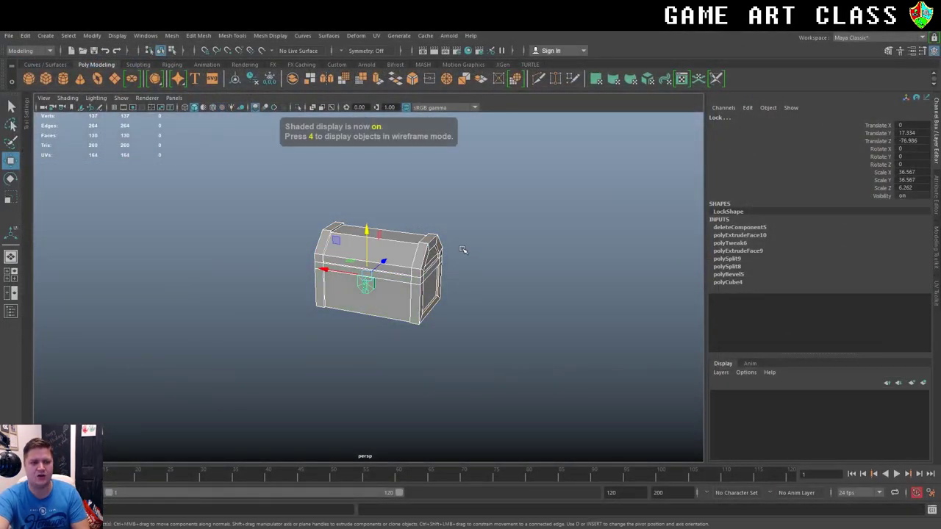
pyautogui.press('6')
pyautogui.press('5')
pyautogui.press('6')
pyautogui.scroll(3, 463, 250)
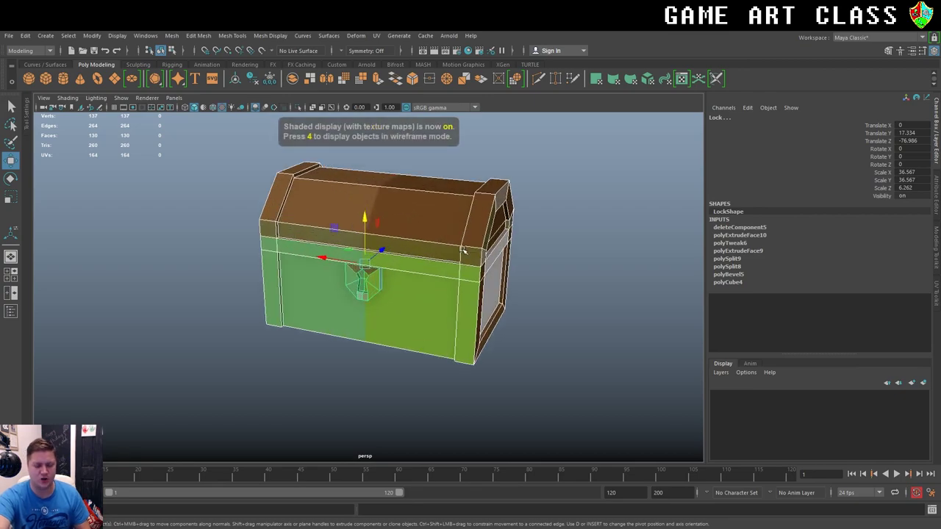
pyautogui.click(516, 227)
pyautogui.scroll(2, 516, 226)
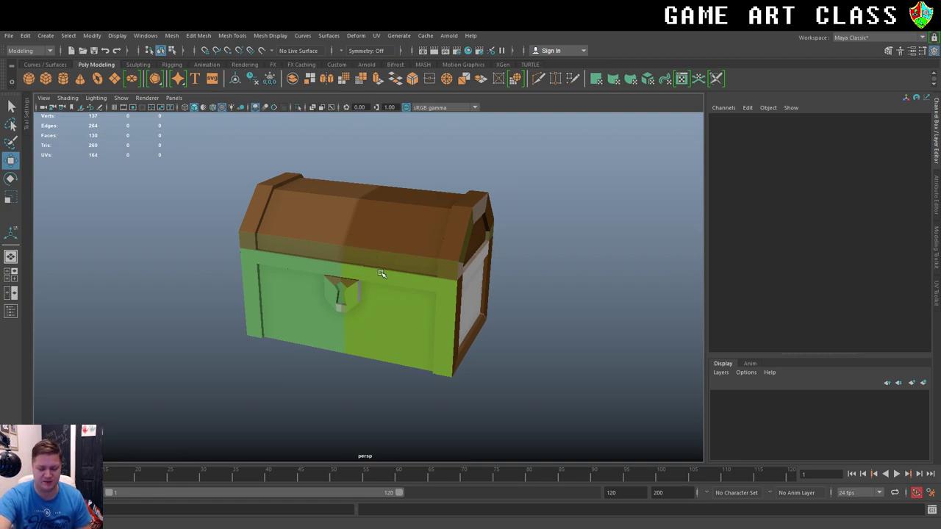
pyautogui.press('5')
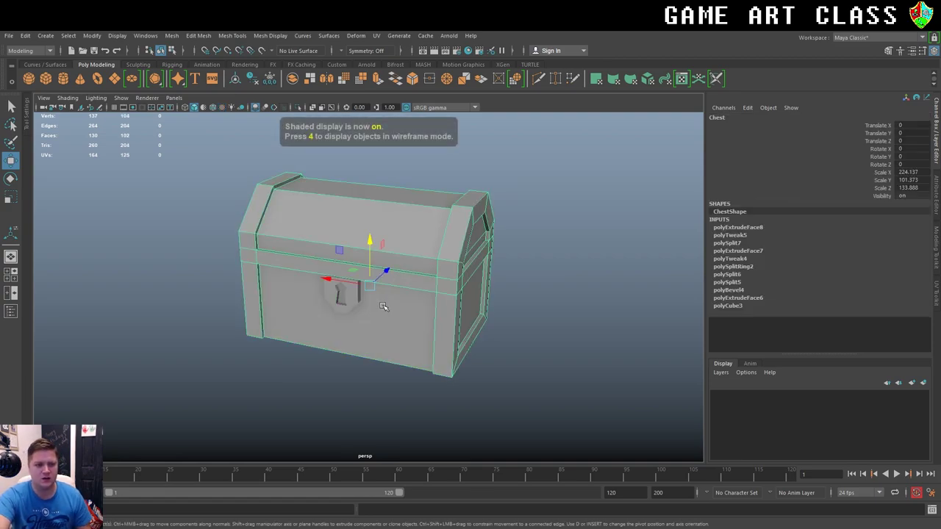
# Switch the chest to face selection and select the recessed panel faces on its front, lid and back.
pyautogui.rightClick(382, 306)
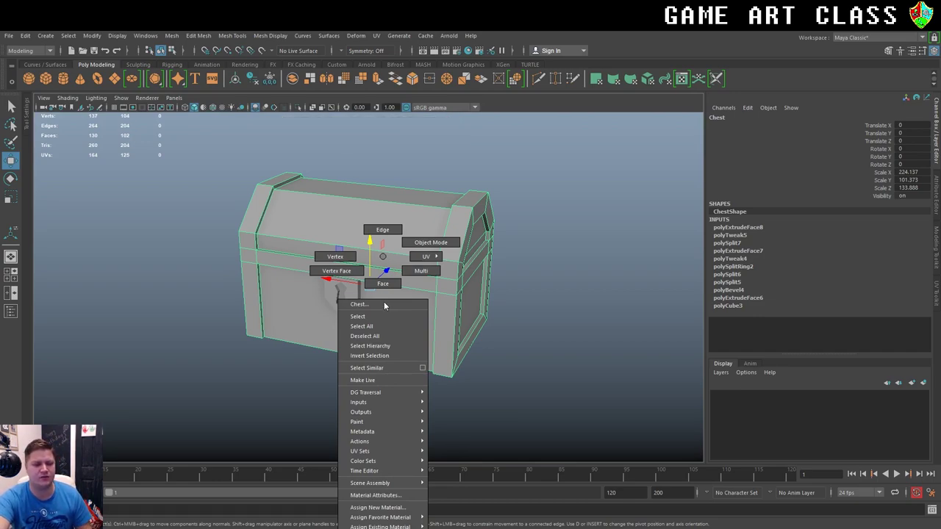
pyautogui.click(382, 284)
pyautogui.click(393, 311)
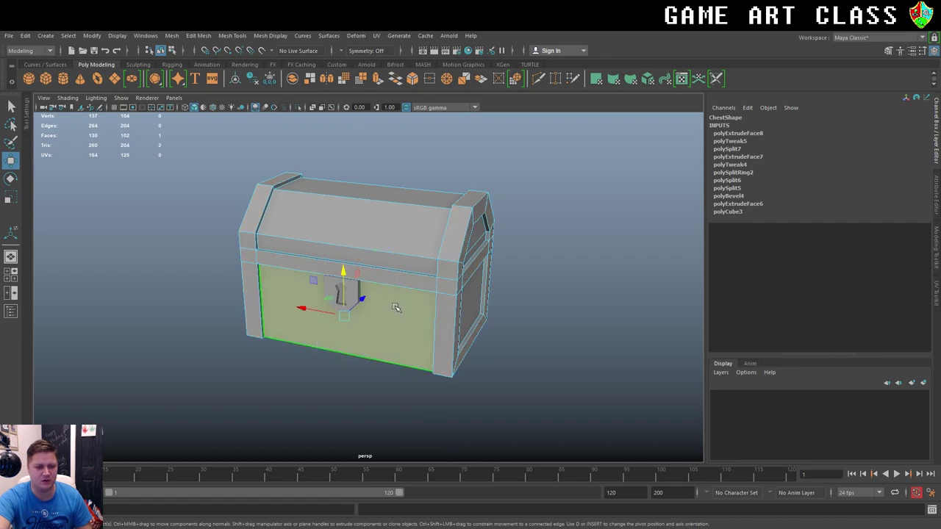
pyautogui.click(411, 234)
pyautogui.keyDown('alt'); pyautogui.moveTo(439, 233); pyautogui.dragTo(473, 305); pyautogui.keyUp('alt')
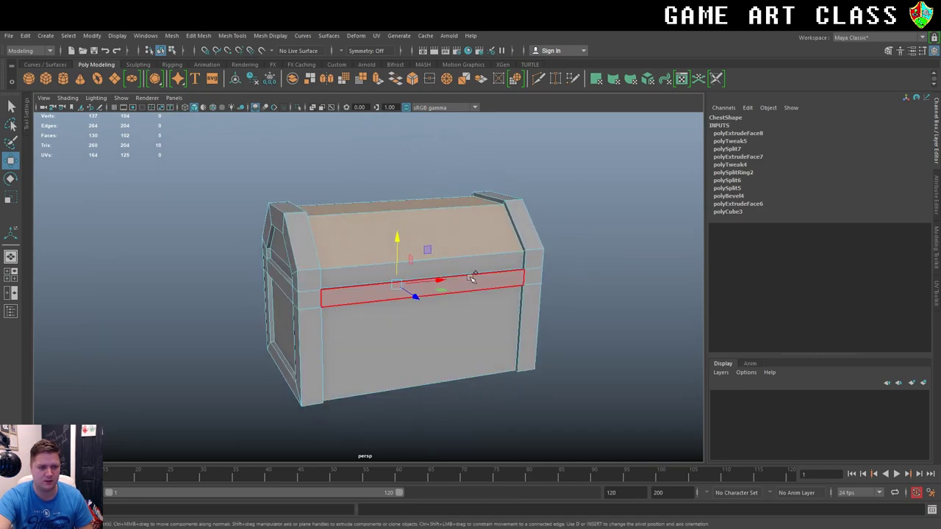
pyautogui.click(477, 323)
# Add the recessed lower and upper panel faces on both ends of the chest to the face selection.
pyautogui.keyDown('alt'); pyautogui.moveTo(481, 385); pyautogui.dragTo(431, 258); pyautogui.keyUp('alt')
pyautogui.keyDown('alt'); pyautogui.moveTo(529, 294); pyautogui.dragTo(402, 304); pyautogui.keyUp('alt')
pyautogui.keyDown('shift'); pyautogui.click(391, 287); pyautogui.keyUp('shift')
pyautogui.keyDown('shift'); pyautogui.click(391, 217); pyautogui.keyUp('shift')
pyautogui.keyDown('shift'); pyautogui.click(394, 197); pyautogui.keyUp('shift')
pyautogui.keyDown('alt'); pyautogui.moveTo(571, 252); pyautogui.dragTo(397, 331); pyautogui.keyUp('alt')
pyautogui.keyDown('shift'); pyautogui.click(400, 333); pyautogui.keyUp('shift')
pyautogui.keyDown('shift'); pyautogui.click(401, 279); pyautogui.keyUp('shift')
pyautogui.keyDown('shift'); pyautogui.click(378, 263); pyautogui.keyUp('shift')
pyautogui.keyDown('alt'); pyautogui.moveTo(378, 262); pyautogui.dragTo(407, 356); pyautogui.keyUp('alt')
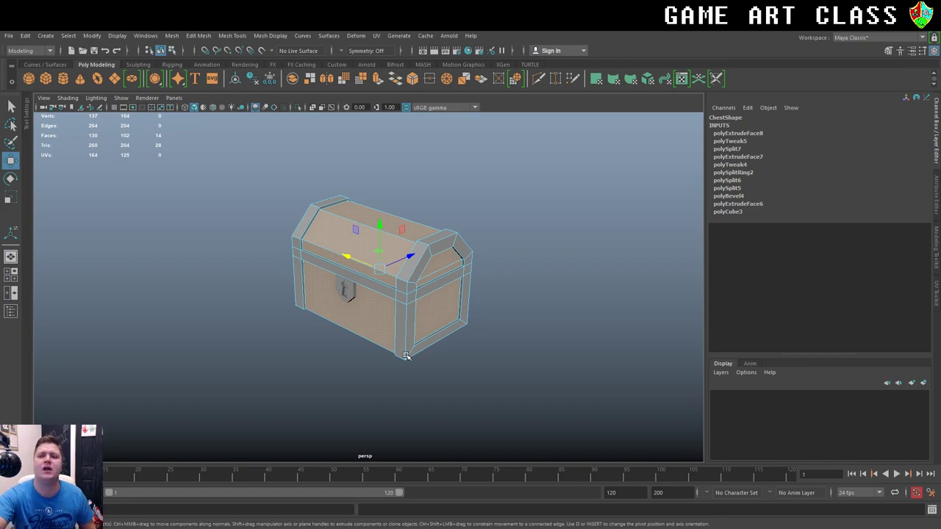
# Switch to the UV Editing workspace and apply an automatic UV projection to the selected panel faces.
pyautogui.click(853, 38)
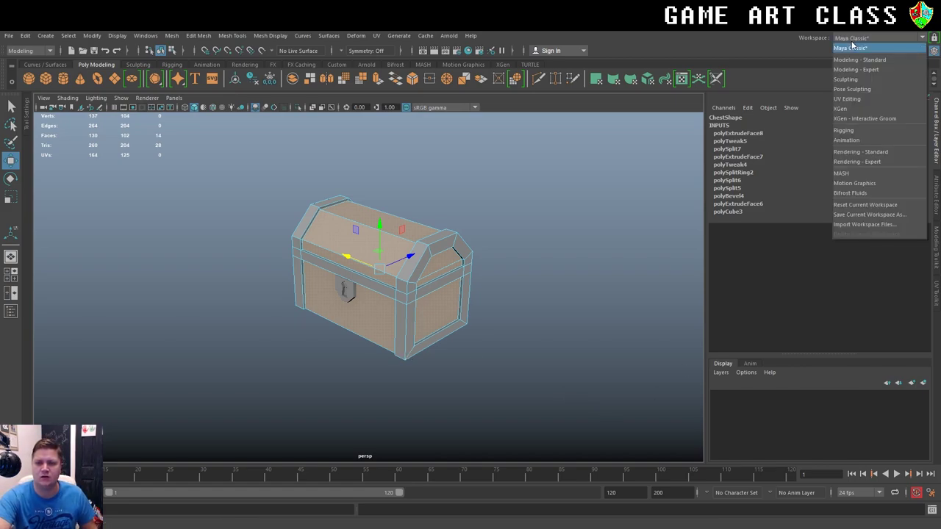
pyautogui.click(861, 100)
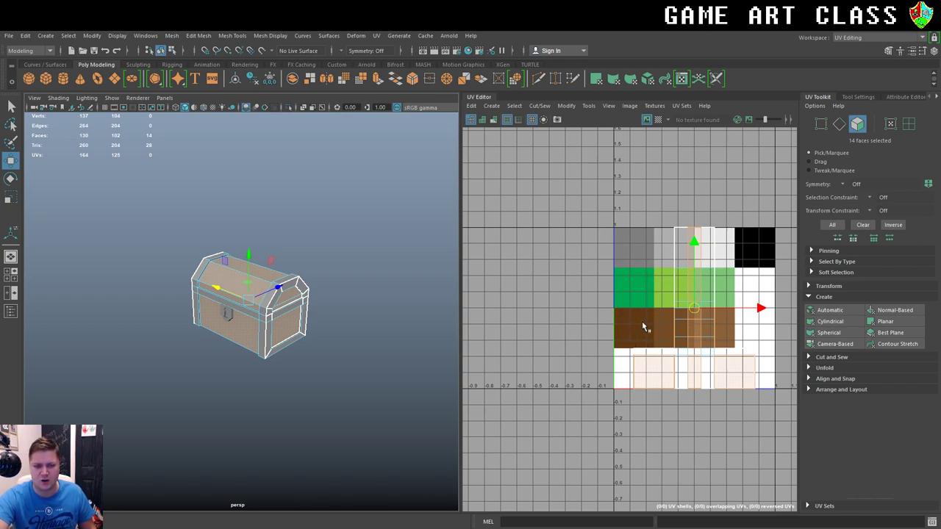
pyautogui.click(809, 297)
pyautogui.click(810, 298)
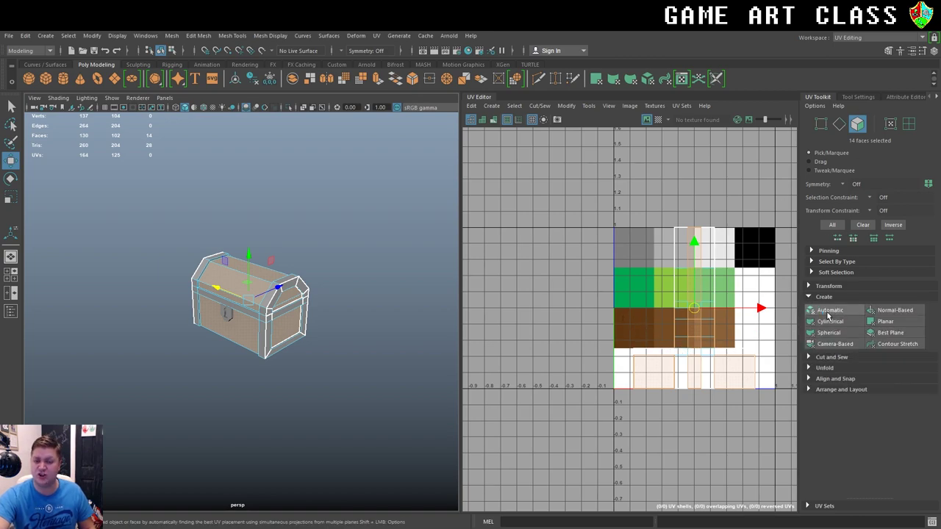
pyautogui.click(829, 313)
# Scale the panel faces' UVs down and move them onto the dark brown square of the colour palette.
pyautogui.press('r')
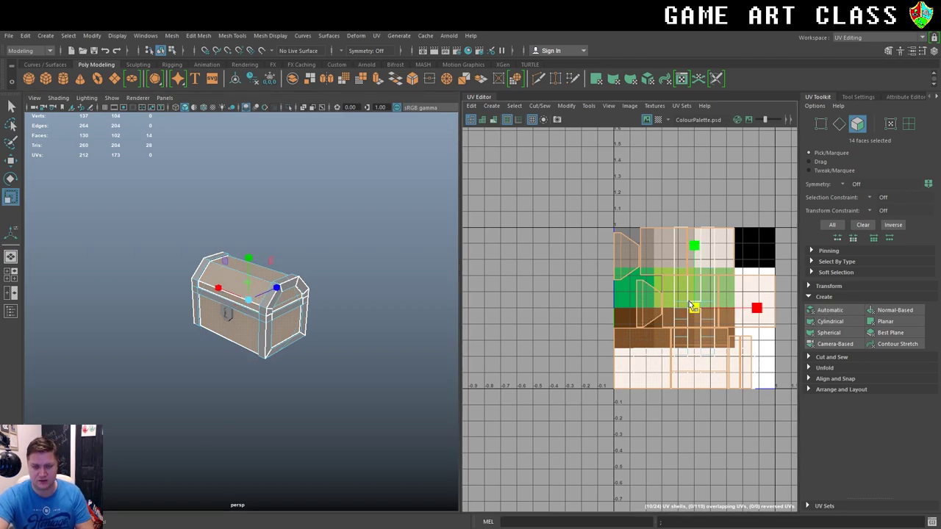
pyautogui.moveTo(693, 307); pyautogui.dragTo(643, 331)
pyautogui.press('w')
pyautogui.moveTo(694, 313); pyautogui.dragTo(637, 332)
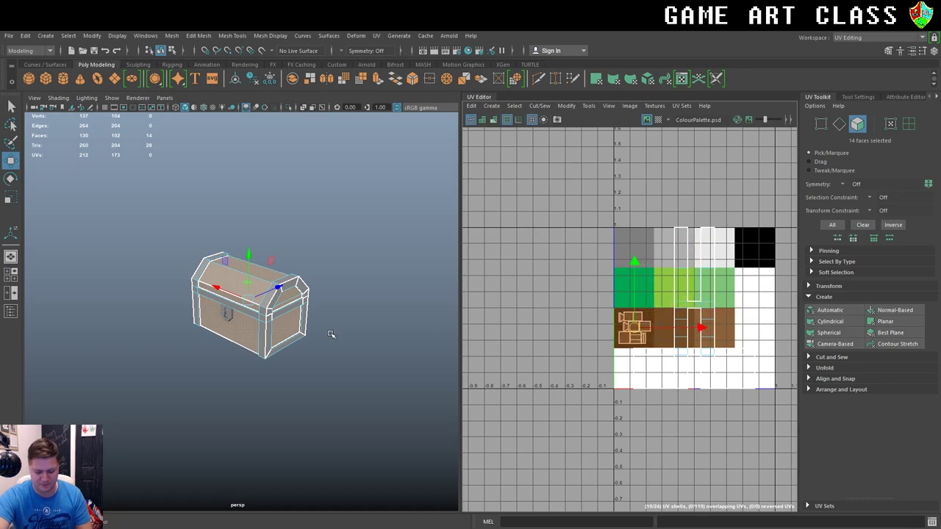
# Turn on textured shading in the perspective view and view the chest from its front corner.
pyautogui.press('6')
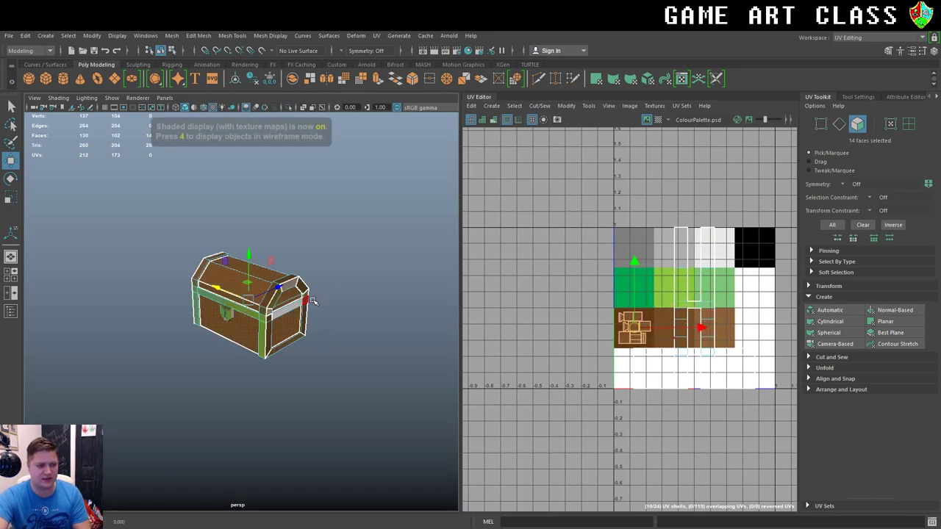
pyautogui.scroll(3, 329, 296)
pyautogui.keyDown('alt'); pyautogui.moveTo(274, 323); pyautogui.dragTo(239, 314); pyautogui.keyUp('alt')
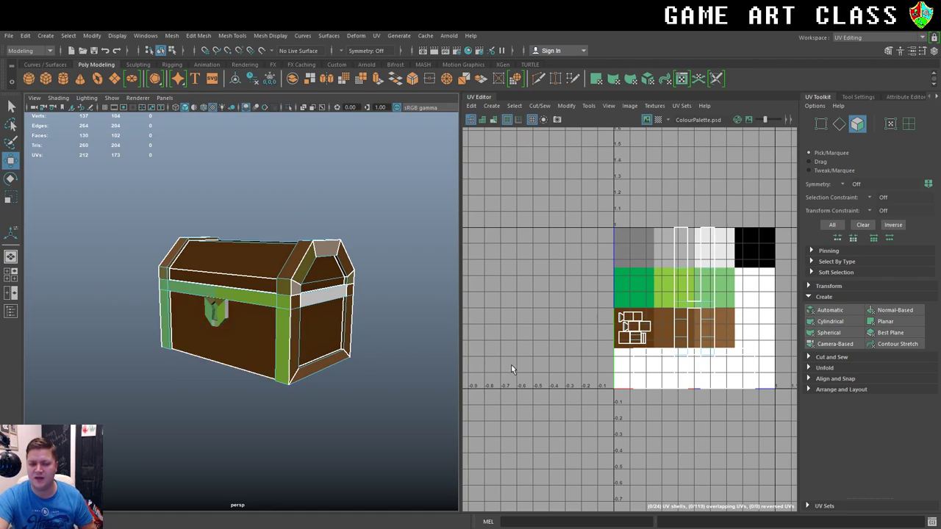
# Select the three large trim UV shells in UV shell mode and apply an automatic projection to them.
pyautogui.scroll(2, 658, 325)
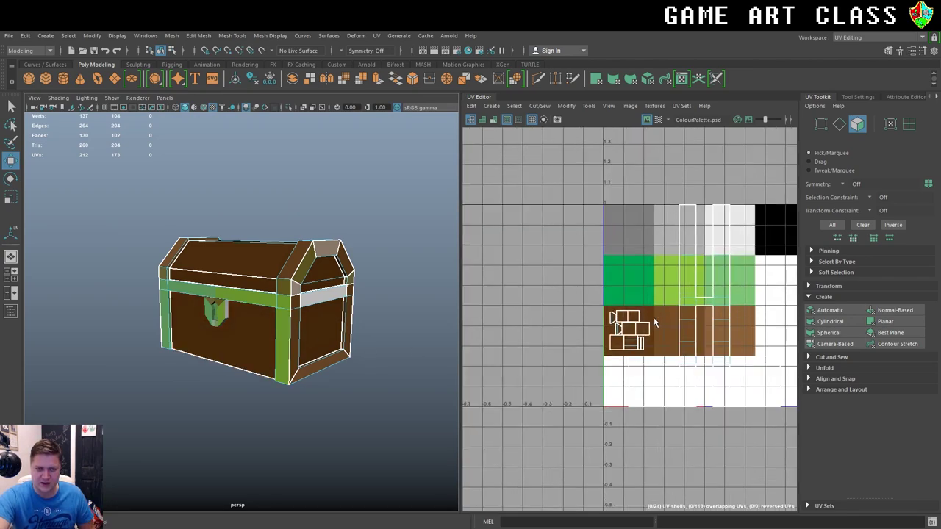
pyautogui.moveTo(691, 265); pyautogui.dragTo(658, 254, button='right')
pyautogui.click(681, 253)
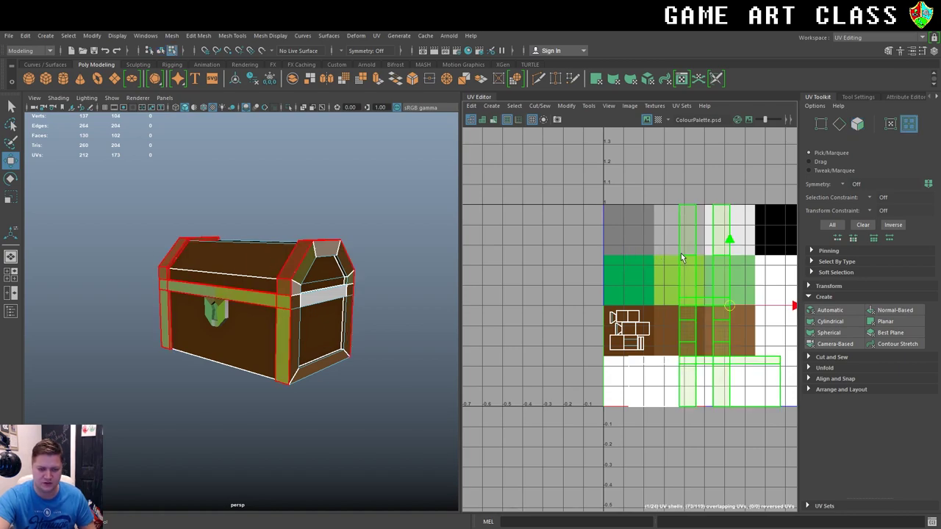
pyautogui.keyDown('shift'); pyautogui.click(643, 367); pyautogui.keyUp('shift')
pyautogui.keyDown('shift'); pyautogui.click(628, 384); pyautogui.keyUp('shift')
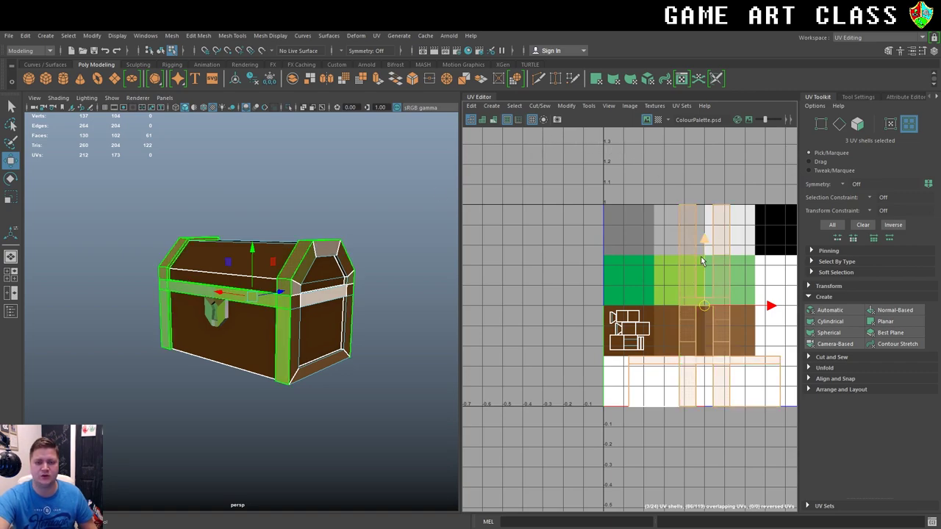
pyautogui.click(831, 312)
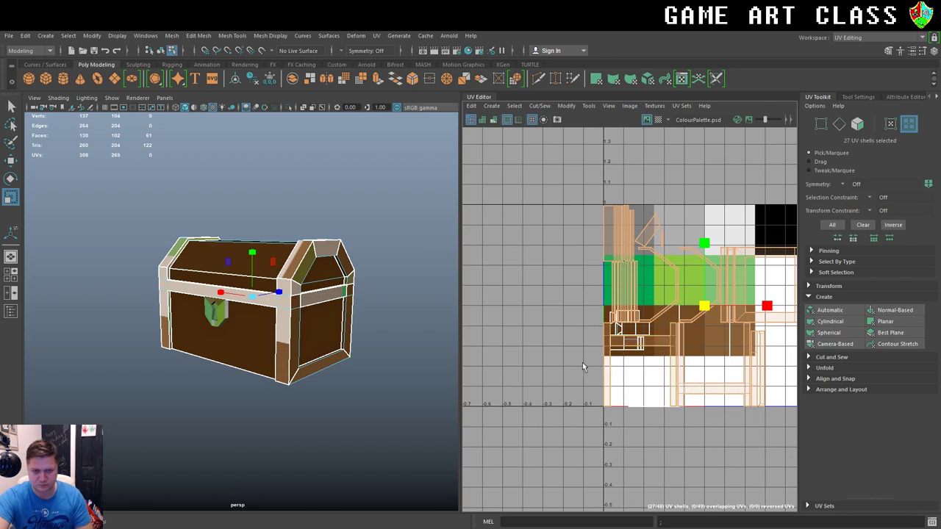
# Scale the trim UVs down, move them onto the middle grey palette square, and return to object selection.
pyautogui.moveTo(705, 306); pyautogui.dragTo(659, 340)
pyautogui.press('w')
pyautogui.moveTo(705, 312); pyautogui.dragTo(674, 231)
pyautogui.press('r')
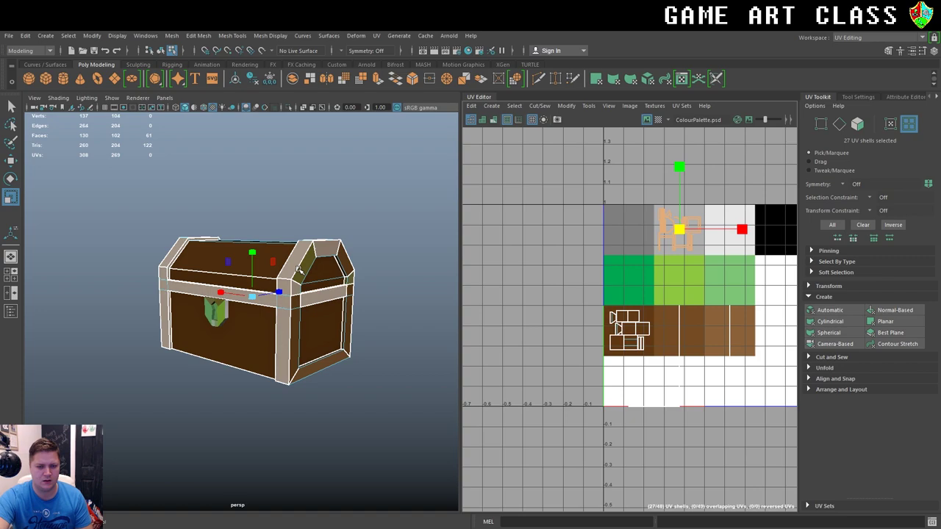
pyautogui.moveTo(299, 271); pyautogui.dragTo(346, 245, button='right')
pyautogui.click(350, 238)
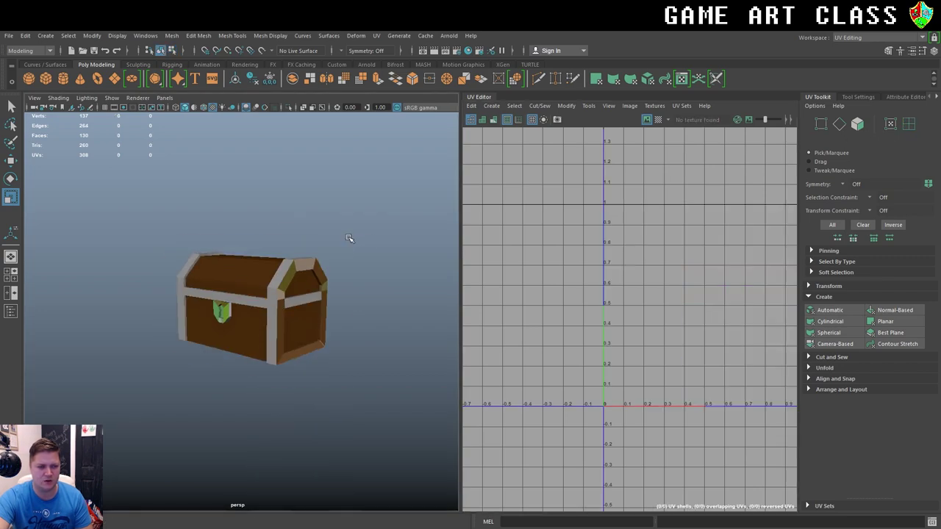
# Reselect the chest in UV shell mode and select the brown corner trim shells on the end of its lid.
pyautogui.scroll(-1, 357, 261)
pyautogui.scroll(3, 360, 266)
pyautogui.scroll(-1, 306, 314)
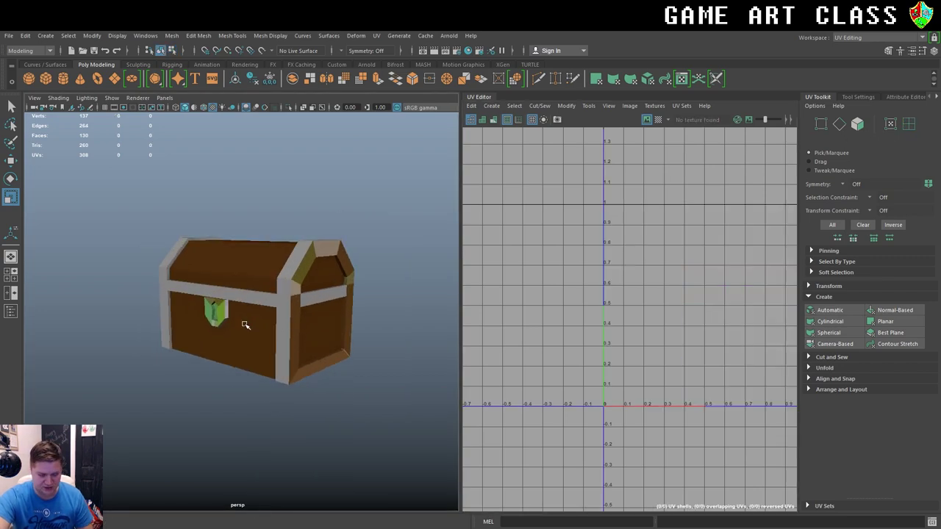
pyautogui.keyDown('alt'); pyautogui.moveTo(245, 325); pyautogui.dragTo(271, 283); pyautogui.keyUp('alt')
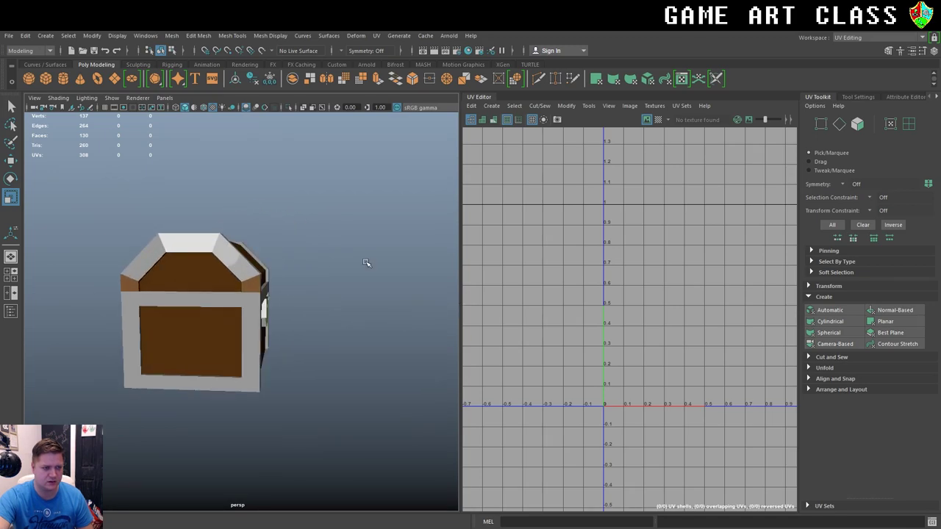
pyautogui.click(250, 263)
pyautogui.moveTo(243, 269); pyautogui.dragTo(241, 252, button='right')
pyautogui.moveTo(668, 228); pyautogui.dragTo(651, 225, button='right')
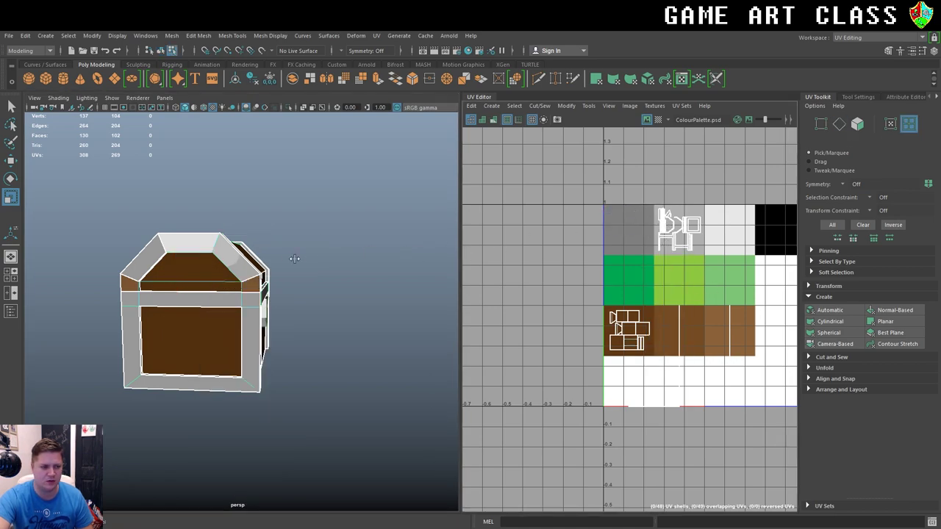
pyautogui.click(247, 271)
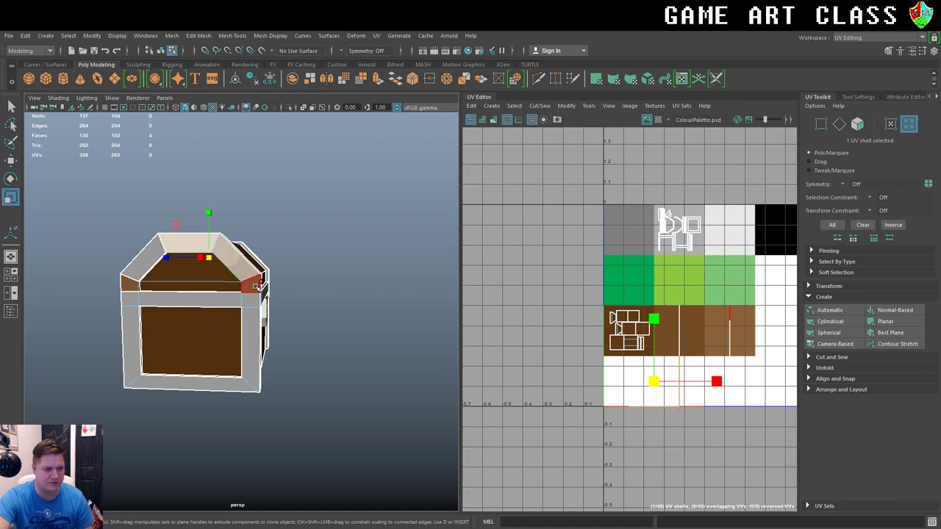
pyautogui.keyDown('shift'); pyautogui.click(251, 285); pyautogui.keyUp('shift')
pyautogui.keyDown('shift'); pyautogui.click(129, 285); pyautogui.keyUp('shift')
# Add the remaining uncoloured end trim shells to the selection, including the thin shells in the lower part of the UV layout.
pyautogui.keyDown('alt'); pyautogui.moveTo(130, 285); pyautogui.dragTo(111, 301); pyautogui.keyUp('alt')
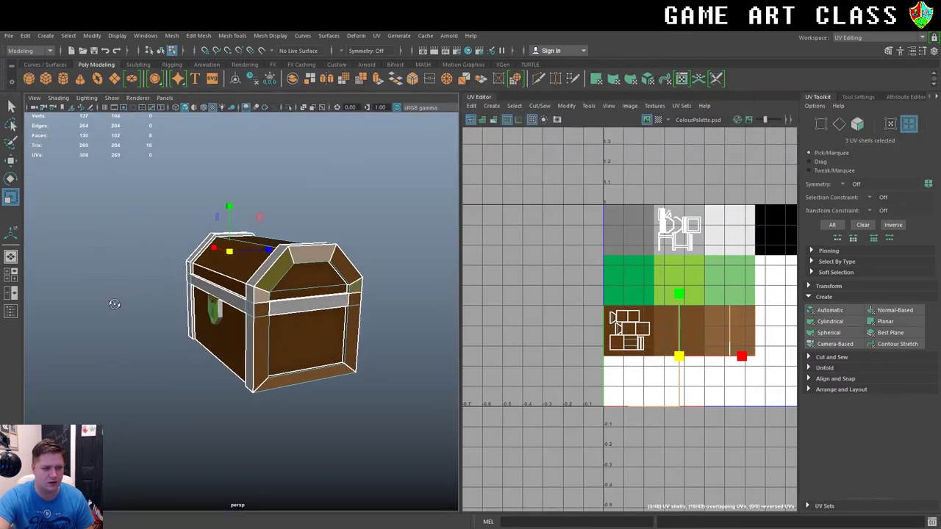
pyautogui.keyDown('shift'); pyautogui.click(283, 275); pyautogui.keyUp('shift')
pyautogui.keyDown('shift'); pyautogui.click(313, 257); pyautogui.keyUp('shift')
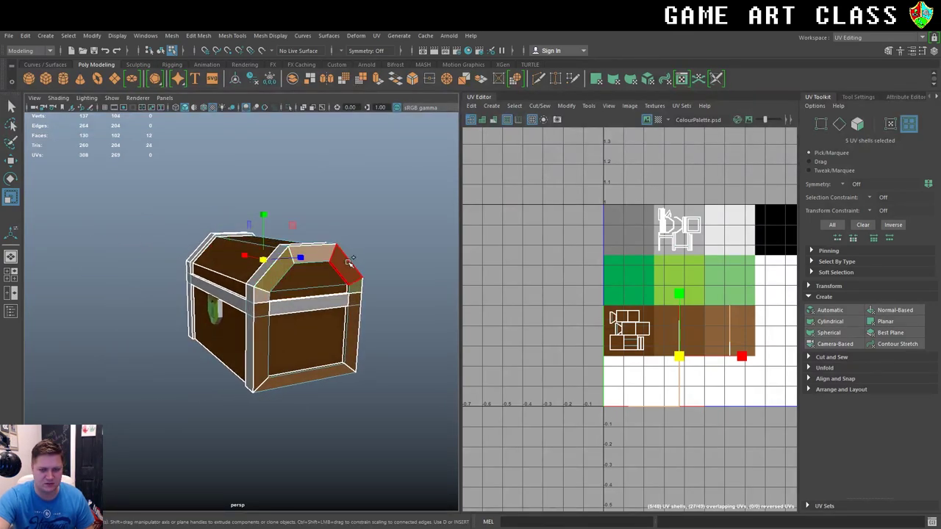
pyautogui.keyDown('shift'); pyautogui.click(346, 264); pyautogui.keyUp('shift')
pyautogui.moveTo(666, 293); pyautogui.dragTo(784, 467)
pyautogui.scroll(-2, 753, 423)
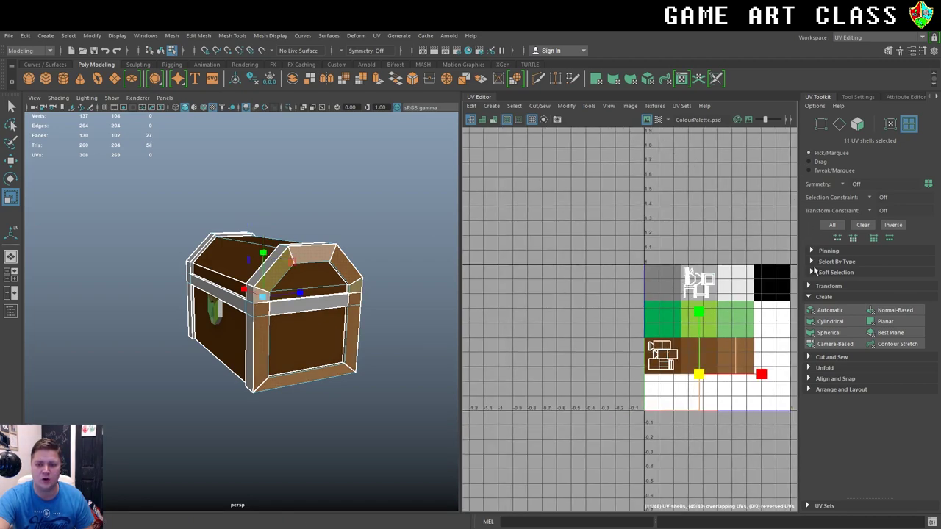
# Apply an automatic projection to the end trim shells, shrink them onto the middle grey palette square, and return to object selection.
pyautogui.click(825, 312)
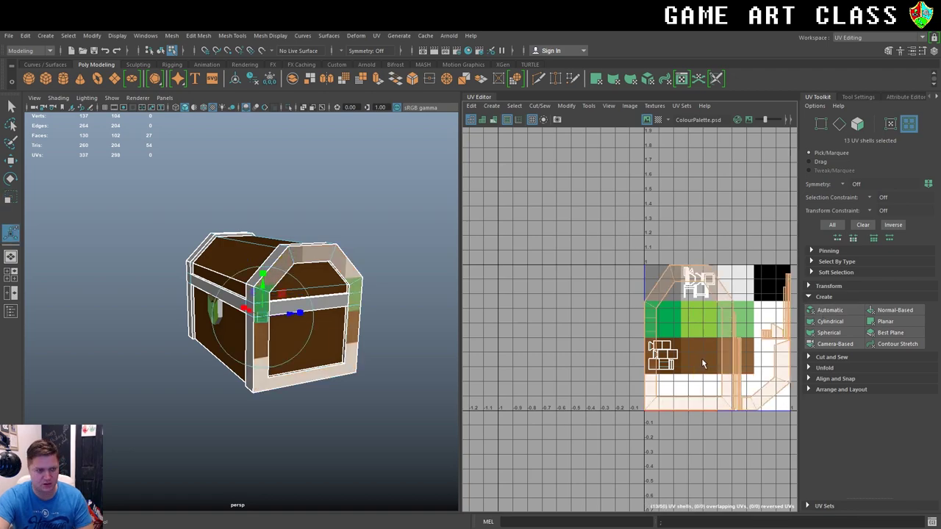
pyautogui.moveTo(717, 337); pyautogui.dragTo(704, 278)
pyautogui.press('w')
pyautogui.moveTo(344, 275); pyautogui.dragTo(391, 231, button='right')
pyautogui.scroll(-1, 335, 280)
pyautogui.scroll(3, 335, 279)
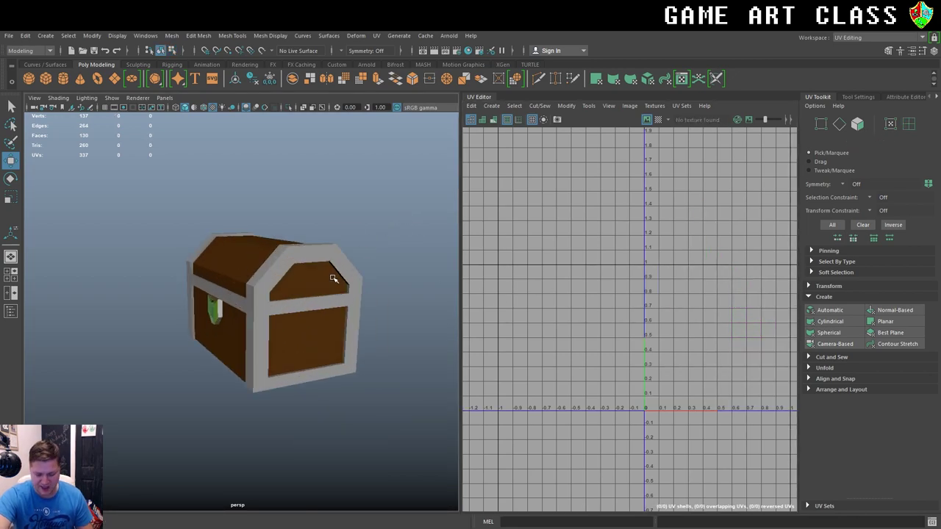
# Select the lock on the chest's front and apply an automatic UV projection to it.
pyautogui.keyDown('alt'); pyautogui.moveTo(278, 316); pyautogui.dragTo(373, 317); pyautogui.keyUp('alt')
pyautogui.keyDown('alt'); pyautogui.moveTo(311, 297); pyautogui.dragTo(306, 330, button='middle'); pyautogui.keyUp('alt')
pyautogui.keyDown('alt'); pyautogui.moveTo(251, 330); pyautogui.dragTo(265, 292); pyautogui.keyUp('alt')
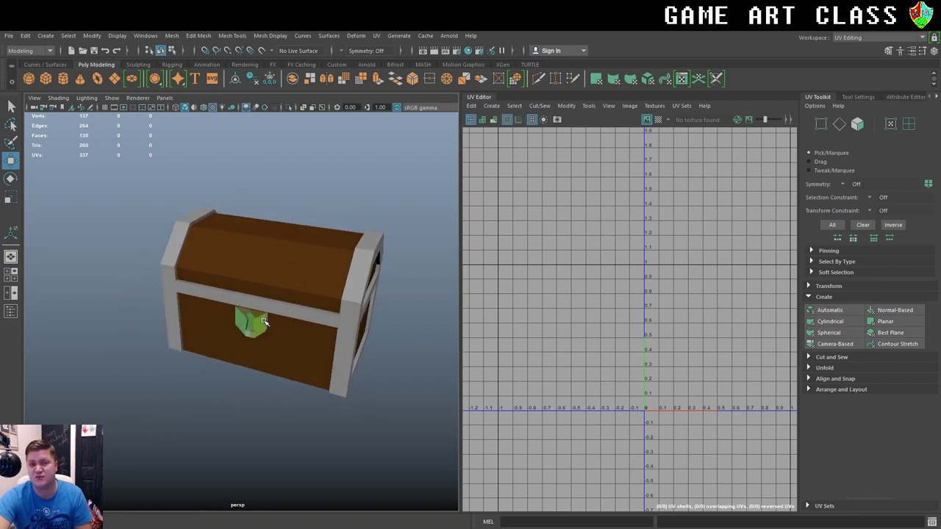
pyautogui.click(265, 322)
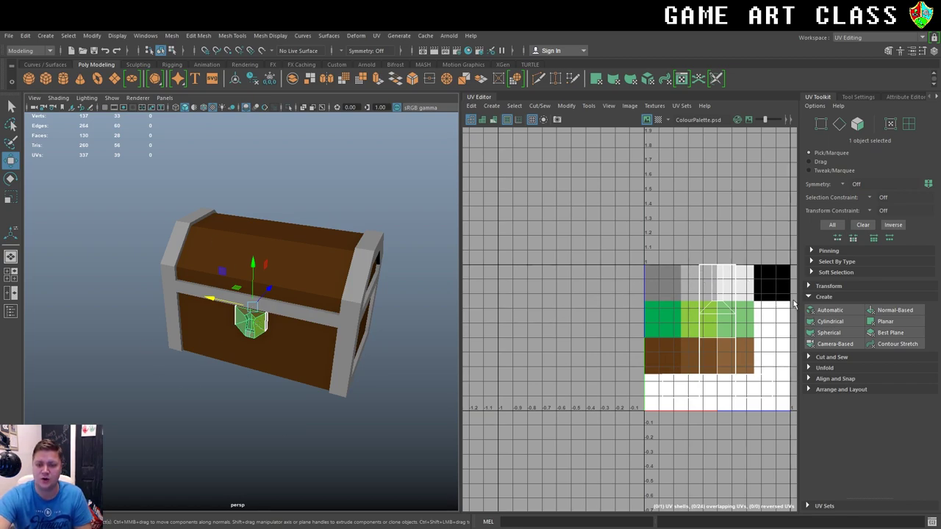
pyautogui.click(838, 310)
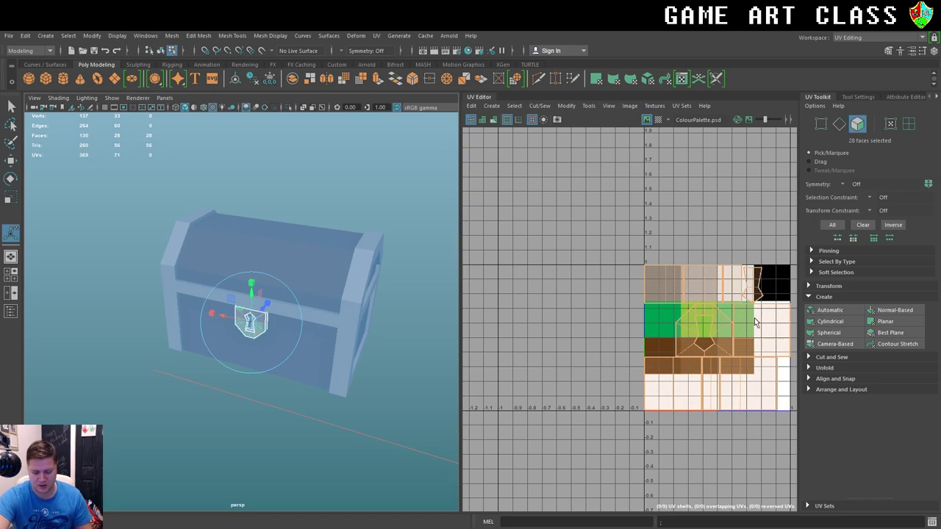
# Scale the lock's UVs down and move them onto the dark grey square of the colour palette.
pyautogui.press('r')
pyautogui.moveTo(717, 337); pyautogui.dragTo(662, 352)
pyautogui.press('w')
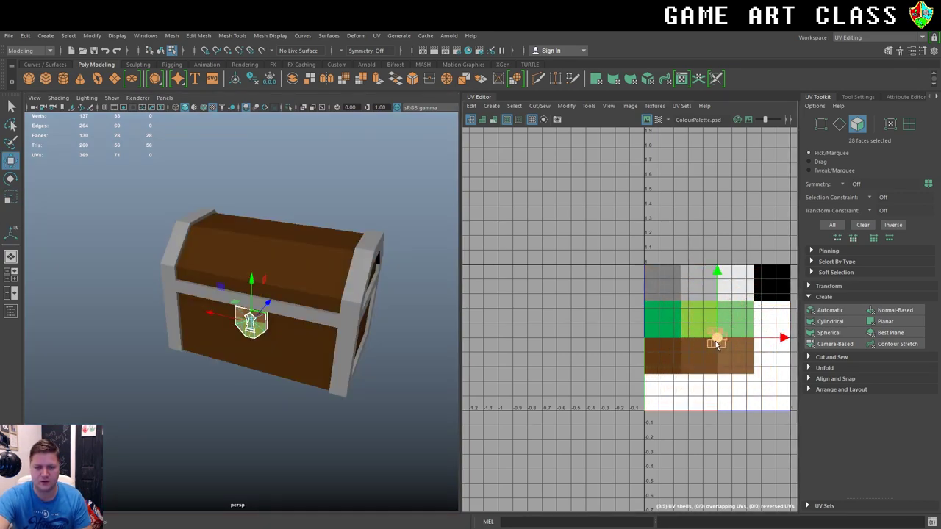
pyautogui.moveTo(717, 340); pyautogui.dragTo(693, 286)
pyautogui.press('r')
# Select the four faces at the back of the lock's keyhole recess.
pyautogui.scroll(7, 312, 304)
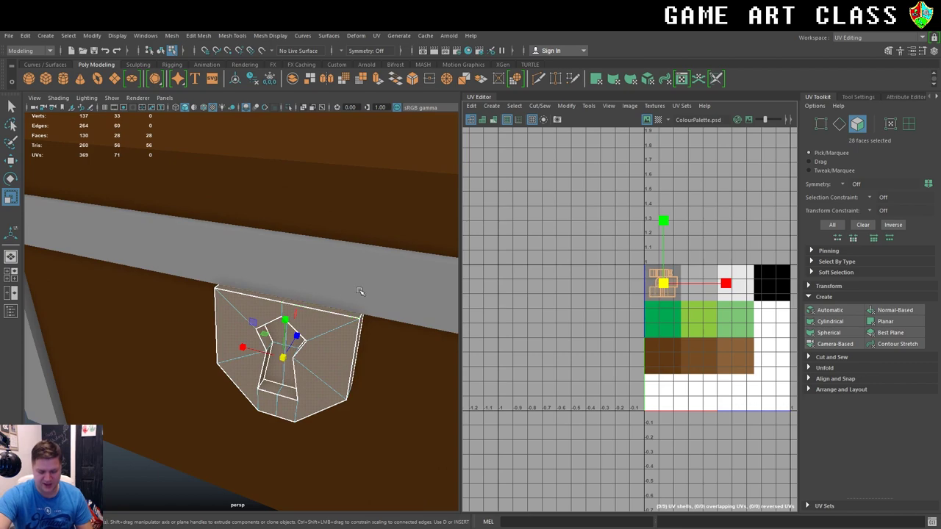
pyautogui.keyDown('alt'); pyautogui.moveTo(361, 292); pyautogui.dragTo(338, 233, button='middle'); pyautogui.keyUp('alt')
pyautogui.keyDown('alt'); pyautogui.moveTo(338, 233); pyautogui.dragTo(354, 199); pyautogui.keyUp('alt')
pyautogui.moveTo(354, 197); pyautogui.dragTo(354, 219, button='right')
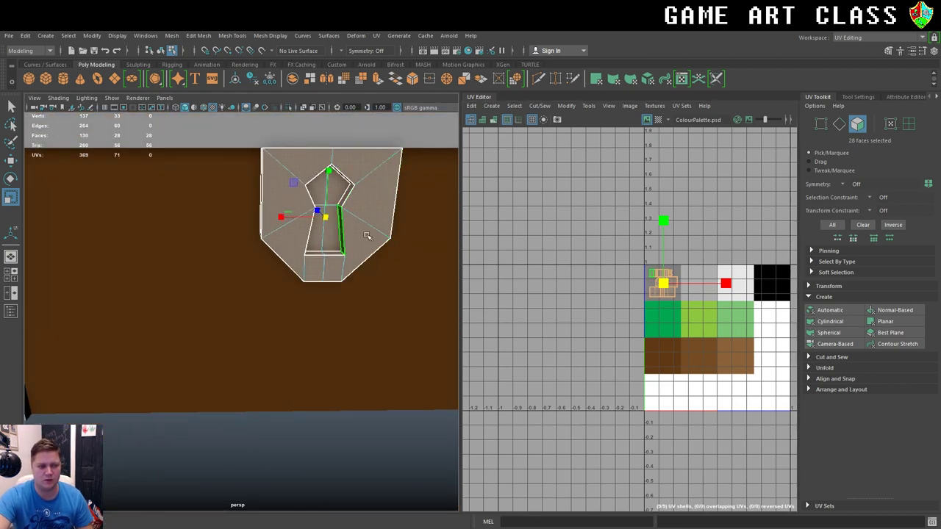
pyautogui.click(372, 242)
pyautogui.click(322, 212)
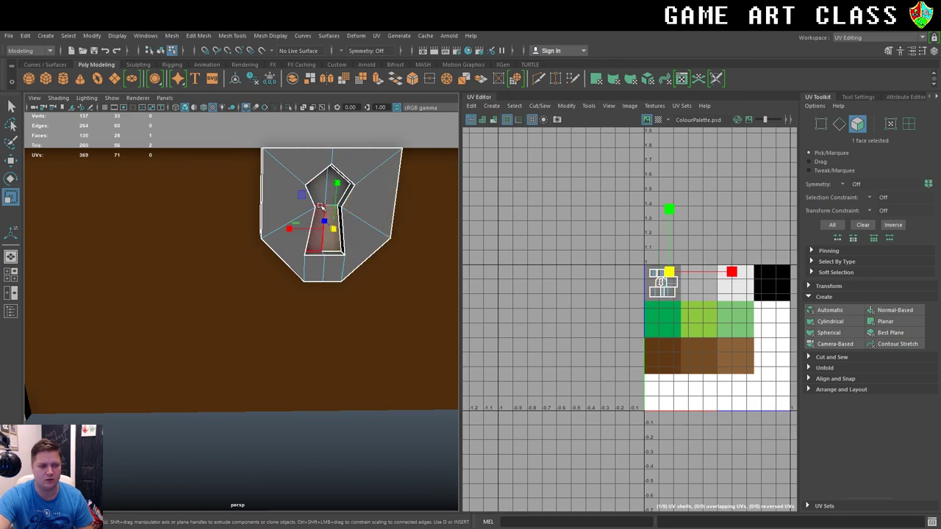
pyautogui.keyDown('shift'); pyautogui.click(320, 209); pyautogui.keyUp('shift')
pyautogui.keyDown('shift'); pyautogui.click(319, 190); pyautogui.keyUp('shift')
pyautogui.keyDown('shift'); pyautogui.click(334, 189); pyautogui.keyUp('shift')
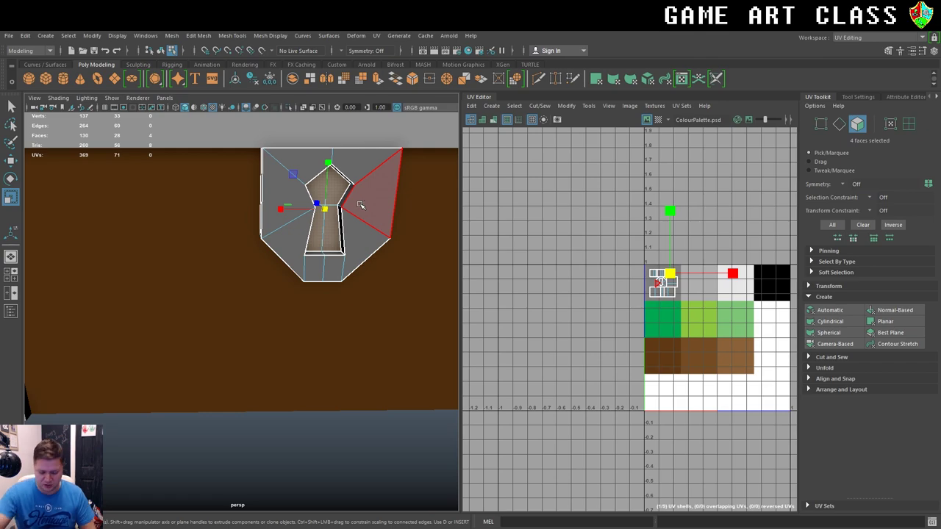
# Grow the keyhole face selection to include the recess's inner side walls.
pyautogui.keyDown('alt'); pyautogui.moveTo(230, 230); pyautogui.dragTo(282, 246); pyautogui.keyUp('alt')
pyautogui.keyDown('alt'); pyautogui.moveTo(282, 246); pyautogui.dragTo(359, 262, button='right'); pyautogui.keyUp('alt')
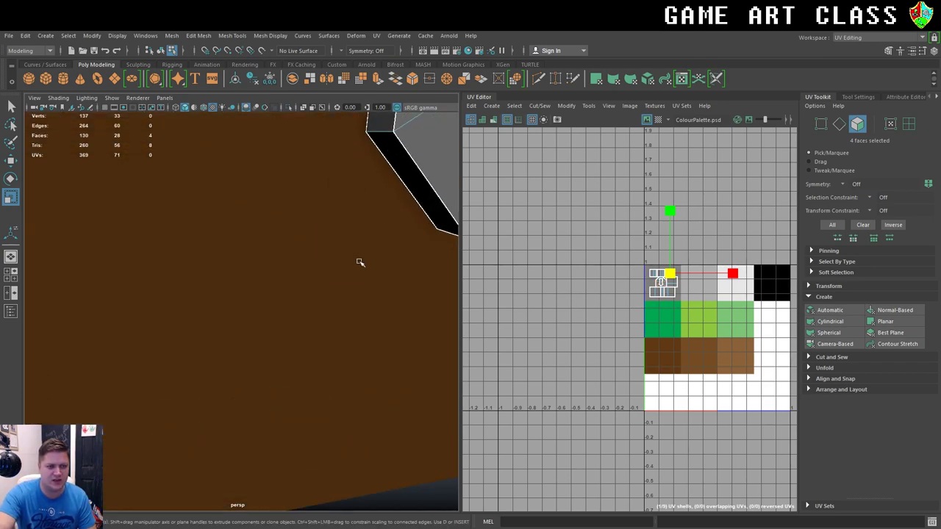
pyautogui.keyDown('alt'); pyautogui.moveTo(359, 262); pyautogui.dragTo(270, 345, button='middle'); pyautogui.keyUp('alt')
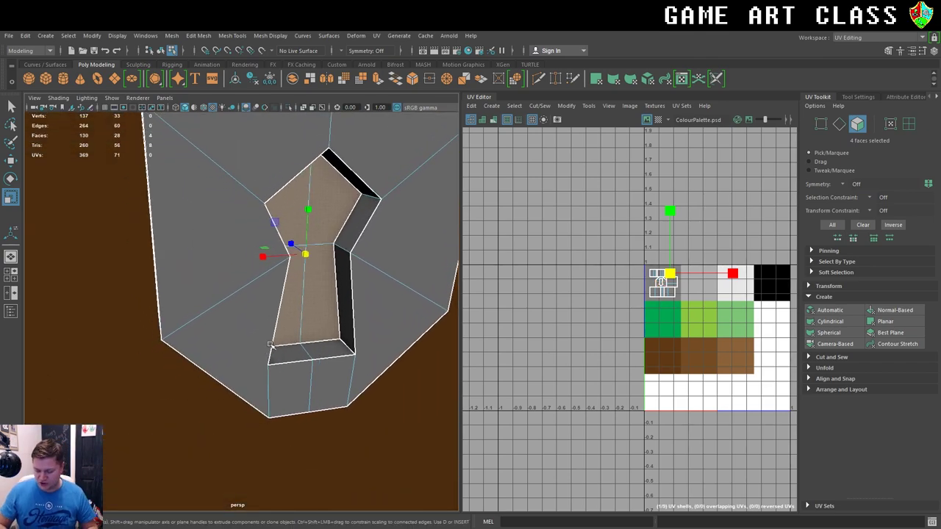
pyautogui.hotkey('shift', '.')
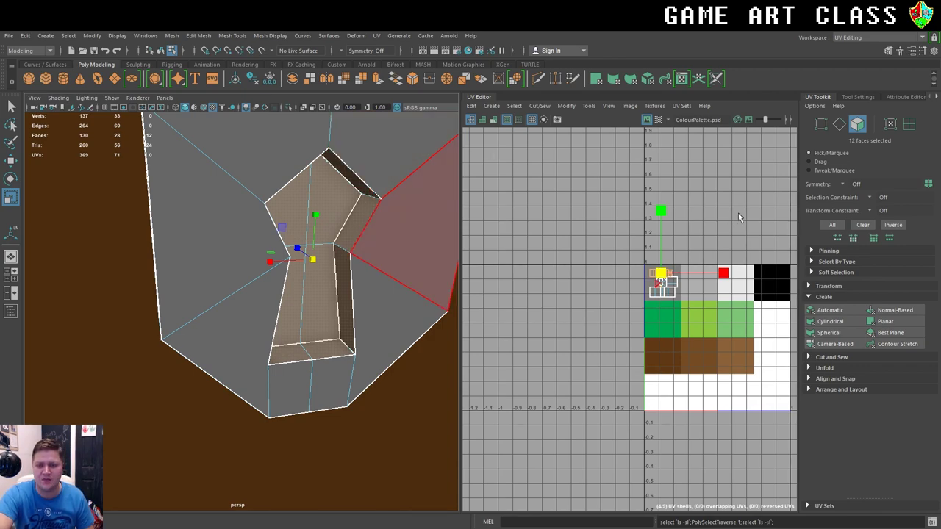
# Apply an automatic projection to the keyhole faces, shrink their UVs onto the black palette square, and return to object selection.
pyautogui.click(834, 312)
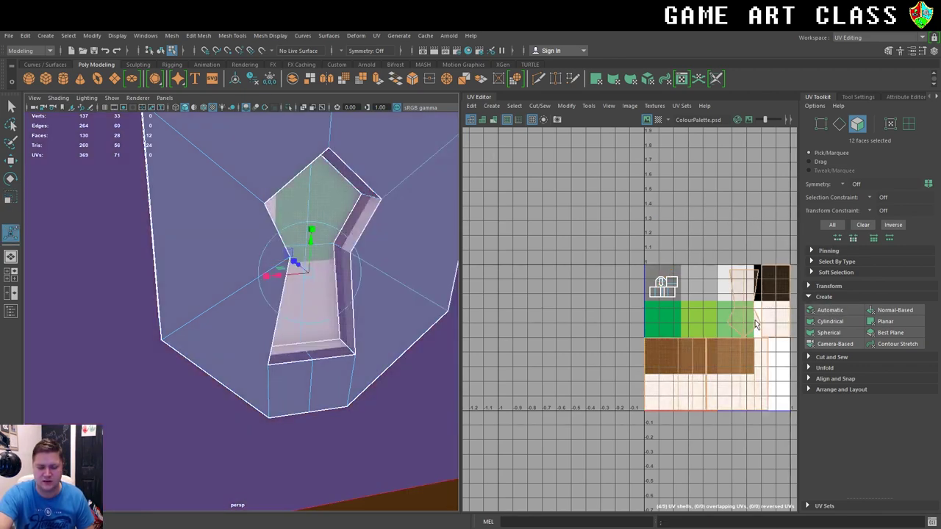
pyautogui.press('r')
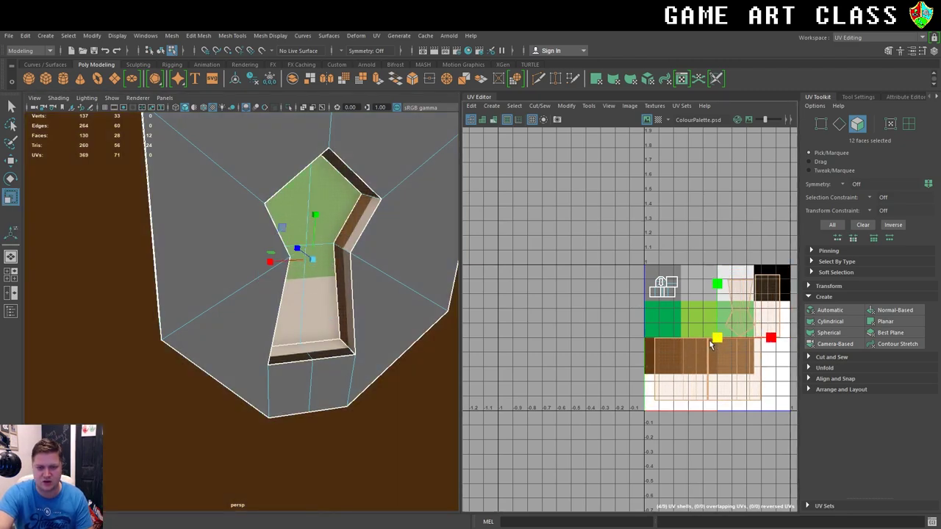
pyautogui.moveTo(708, 342); pyautogui.dragTo(666, 355)
pyautogui.press('w')
pyautogui.moveTo(719, 338); pyautogui.dragTo(775, 283)
pyautogui.rightClick(425, 163)
pyautogui.moveTo(425, 163)
pyautogui.mouseDown(button='right')
pyautogui.moveTo(446, 153)
pyautogui.moveTo(411, 164)
pyautogui.mouseUp(button='right')
pyautogui.click(445, 193)
# Switch to the Maya Classic workspace and show the grid around the finished chest.
pyautogui.keyDown('alt'); pyautogui.moveTo(445, 193); pyautogui.dragTo(421, 194, button='right'); pyautogui.keyUp('alt')
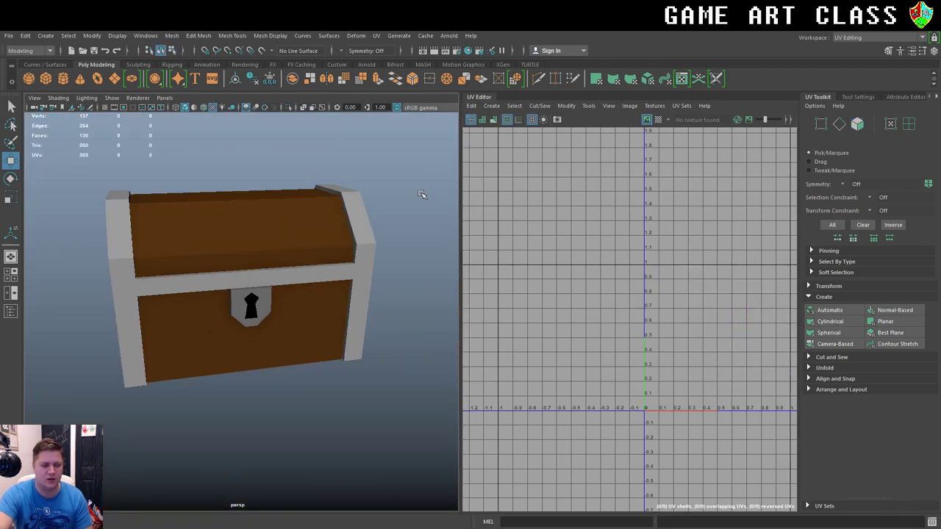
pyautogui.keyDown('alt'); pyautogui.moveTo(419, 196); pyautogui.dragTo(288, 203); pyautogui.keyUp('alt')
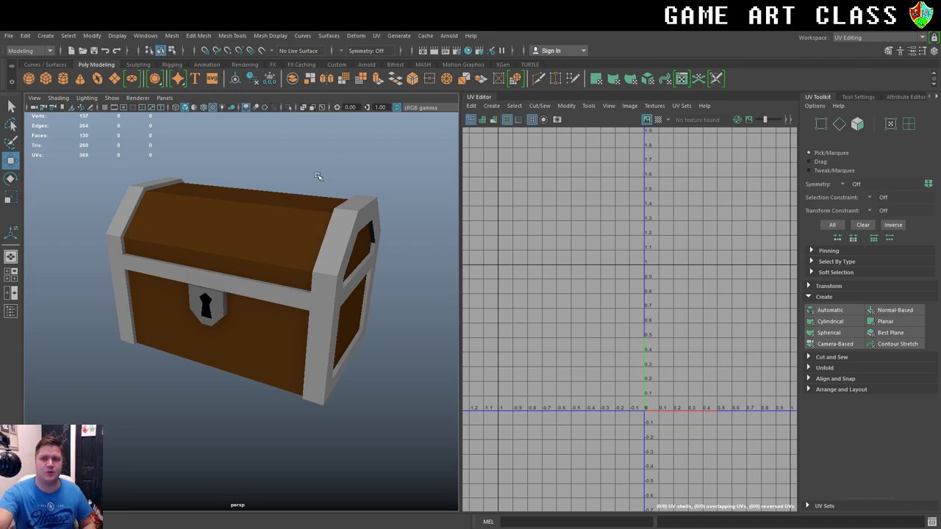
pyautogui.click(881, 37)
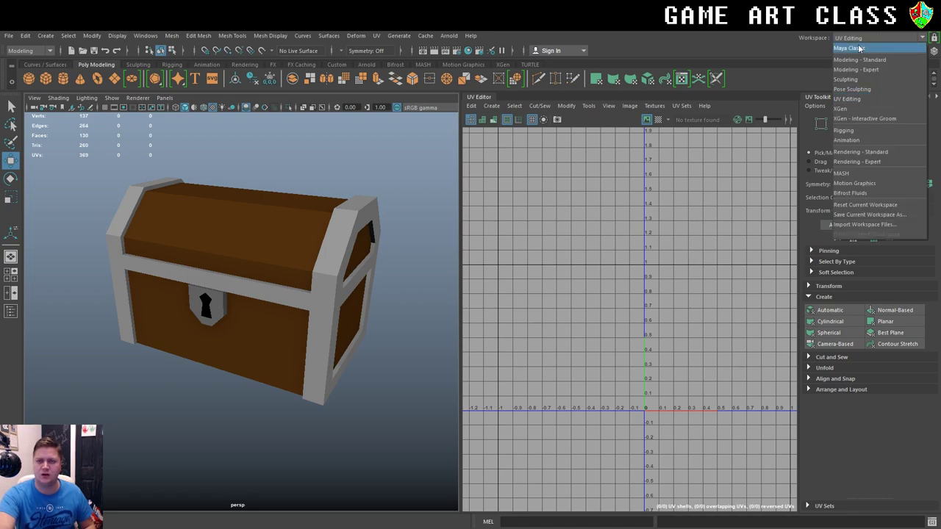
pyautogui.click(856, 45)
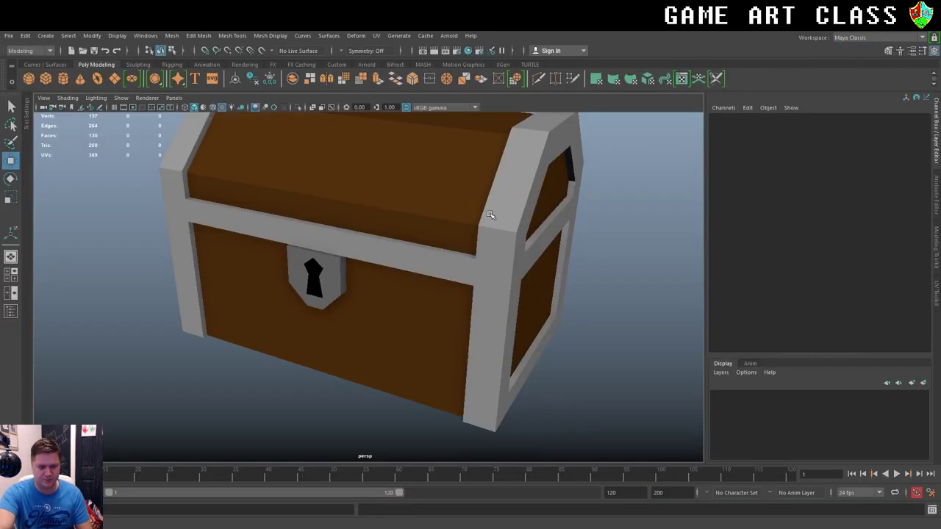
pyautogui.scroll(-3, 485, 235)
pyautogui.click(115, 107)
pyautogui.scroll(-2, 344, 332)
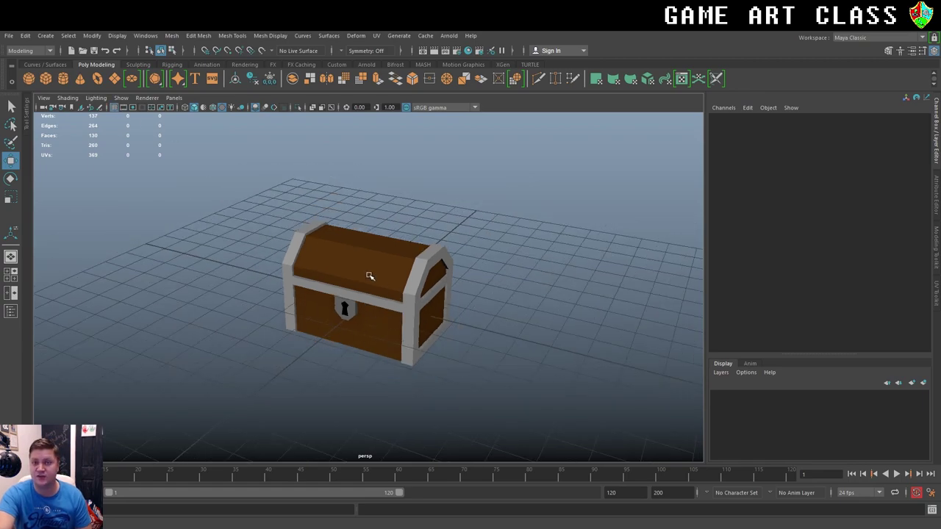
# Select all parts of the chest, including the lock, and combine them into a single mesh.
pyautogui.moveTo(257, 197); pyautogui.dragTo(553, 411)
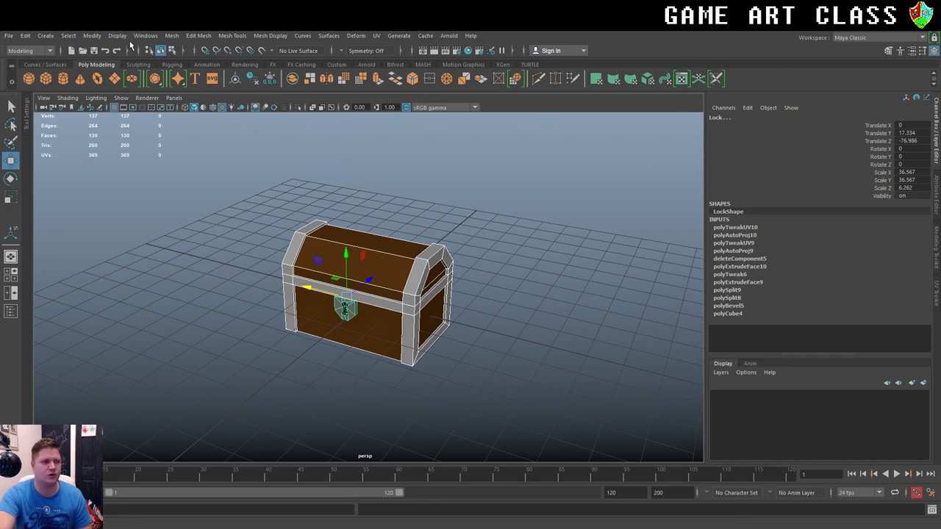
pyautogui.click(170, 36)
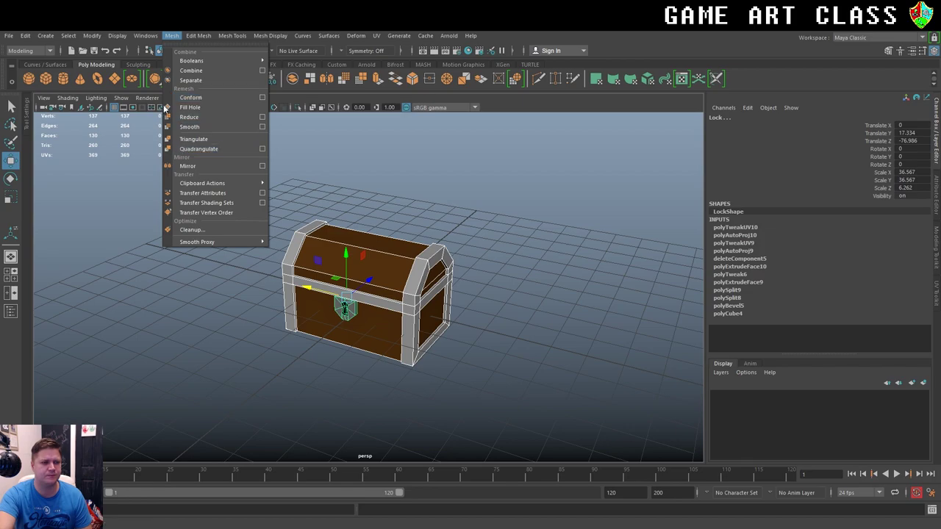
pyautogui.click(190, 70)
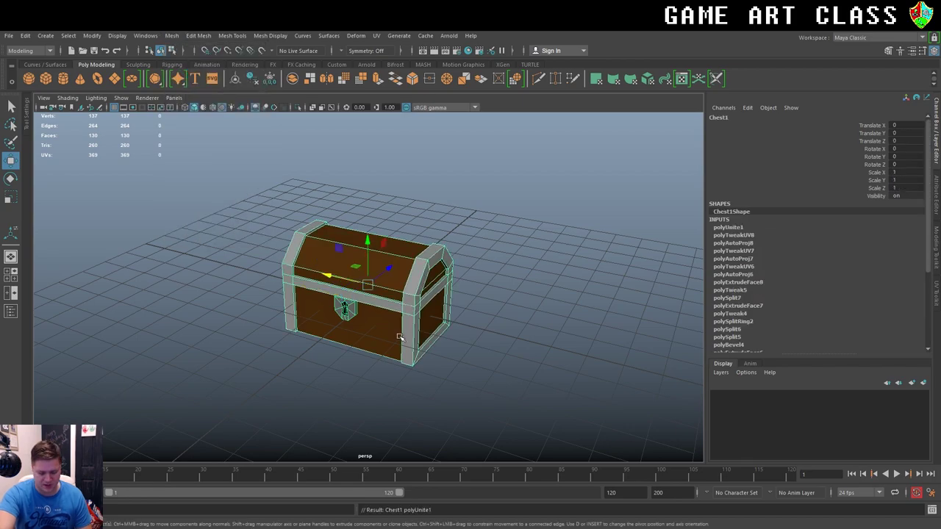
# Move the combined chest's pivot straight down to its underside, using vertex snapping.
pyautogui.keyDown('alt'); pyautogui.moveTo(386, 337); pyautogui.dragTo(414, 313); pyautogui.keyUp('alt')
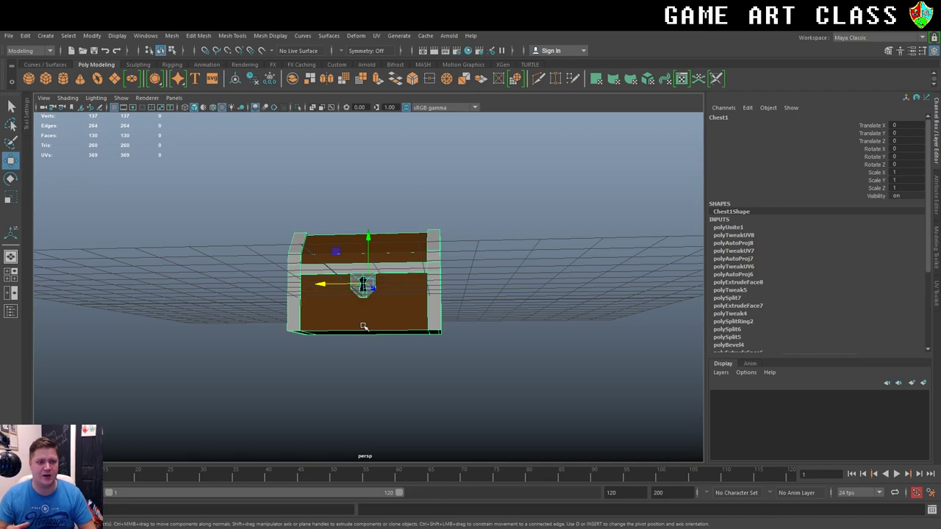
pyautogui.press('d')
pyautogui.press('v')
pyautogui.moveTo(368, 239); pyautogui.dragTo(370, 333)
pyautogui.scroll(-3, 437, 335)
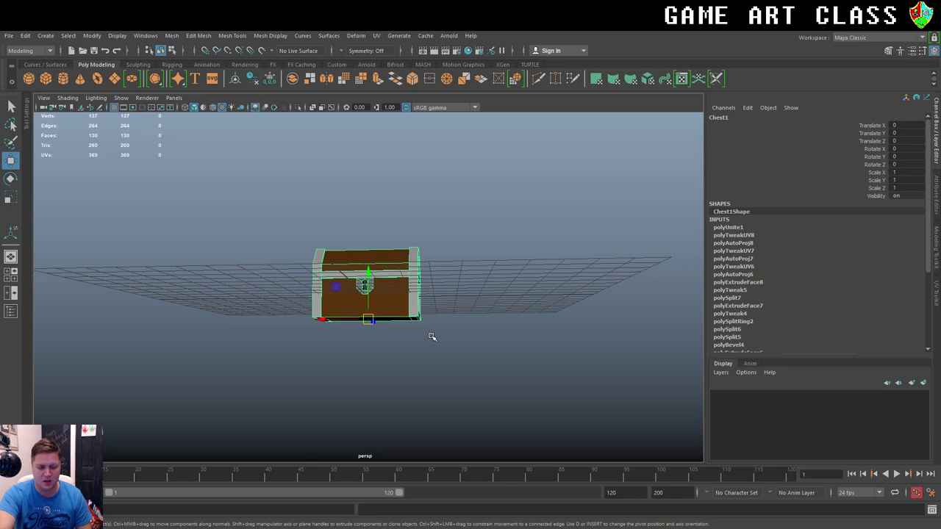
pyautogui.keyDown('alt'); pyautogui.moveTo(342, 367); pyautogui.dragTo(353, 340); pyautogui.keyUp('alt')
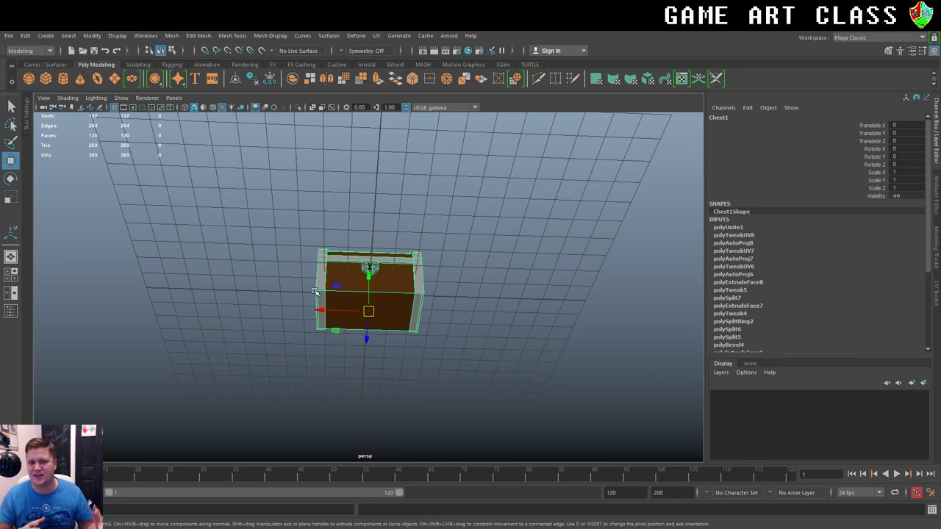
pyautogui.keyDown('alt'); pyautogui.moveTo(539, 261); pyautogui.dragTo(505, 302); pyautogui.keyUp('alt')
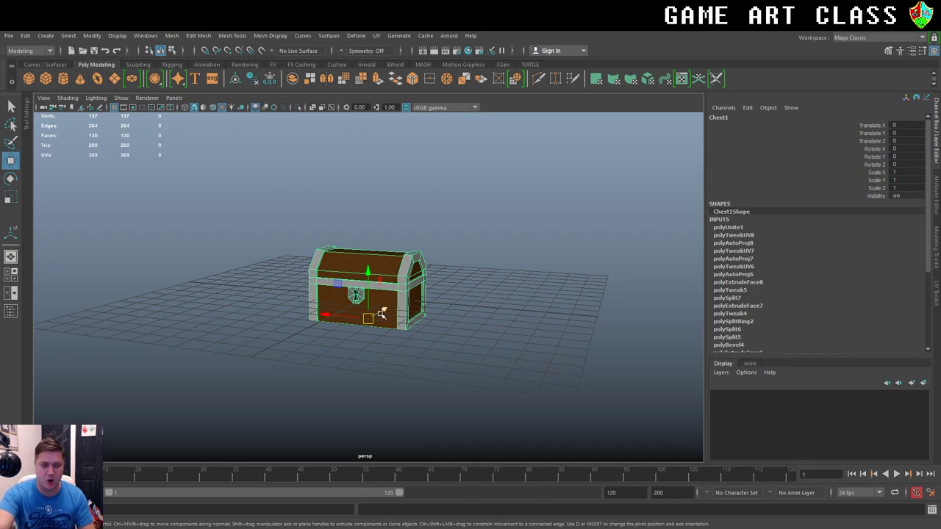
# Raise the chest vertically with grid snapping so its base rests on the grid, at Translate Y 50.686.
pyautogui.keyDown('alt'); pyautogui.moveTo(380, 314); pyautogui.dragTo(332, 328); pyautogui.keyUp('alt')
pyautogui.keyDown('alt'); pyautogui.moveTo(332, 328); pyautogui.dragTo(504, 345, button='right'); pyautogui.keyUp('alt')
pyautogui.keyDown('alt'); pyautogui.moveTo(475, 366); pyautogui.dragTo(459, 376); pyautogui.keyUp('alt')
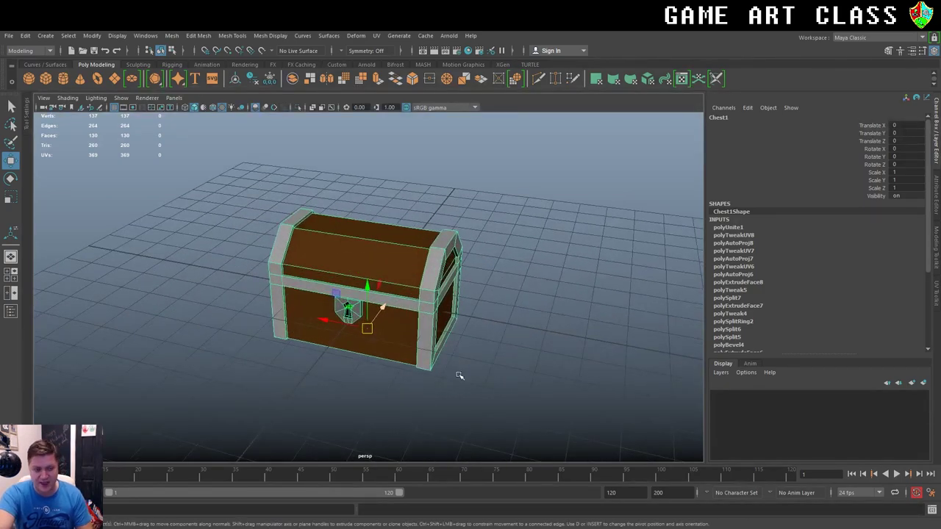
pyautogui.press('x')
pyautogui.moveTo(367, 287); pyautogui.dragTo(371, 281)
pyautogui.moveTo(371, 282); pyautogui.dragTo(367, 294, button='middle')
pyautogui.moveTo(388, 420)
pyautogui.keyDown('alt'); pyautogui.mouseDown()
pyautogui.moveTo(414, 393)
pyautogui.moveTo(472, 412)
pyautogui.moveTo(380, 422)
pyautogui.mouseUp(); pyautogui.keyUp('alt')
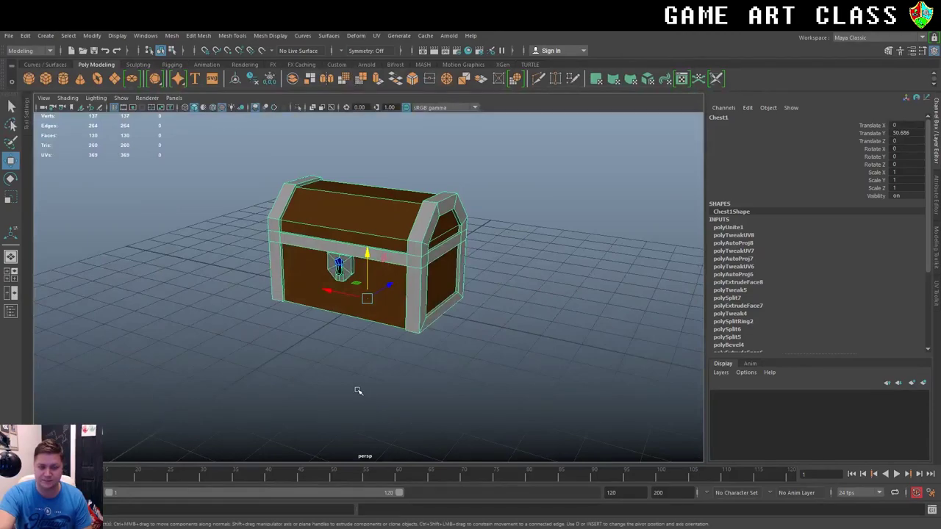
pyautogui.keyDown('alt'); pyautogui.moveTo(358, 391); pyautogui.dragTo(412, 372, button='right'); pyautogui.keyUp('alt')
pyautogui.keyDown('alt'); pyautogui.moveTo(412, 372); pyautogui.dragTo(382, 380, button='middle'); pyautogui.keyUp('alt')
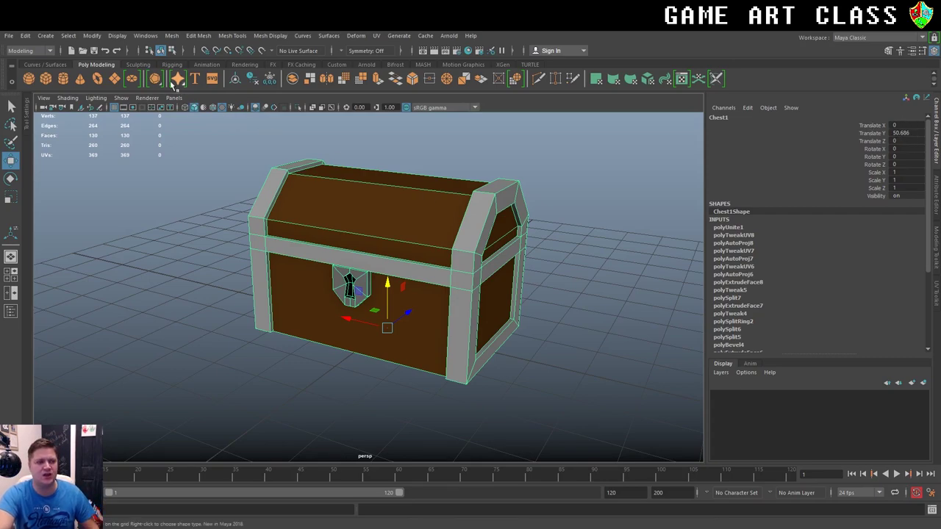
# Freeze the transformations of the combined chest.
pyautogui.click(89, 36)
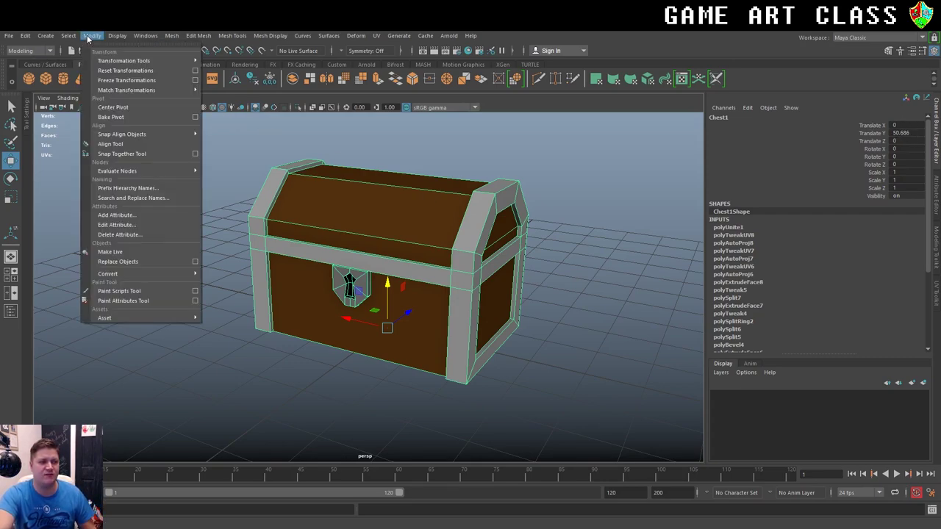
pyautogui.click(198, 36)
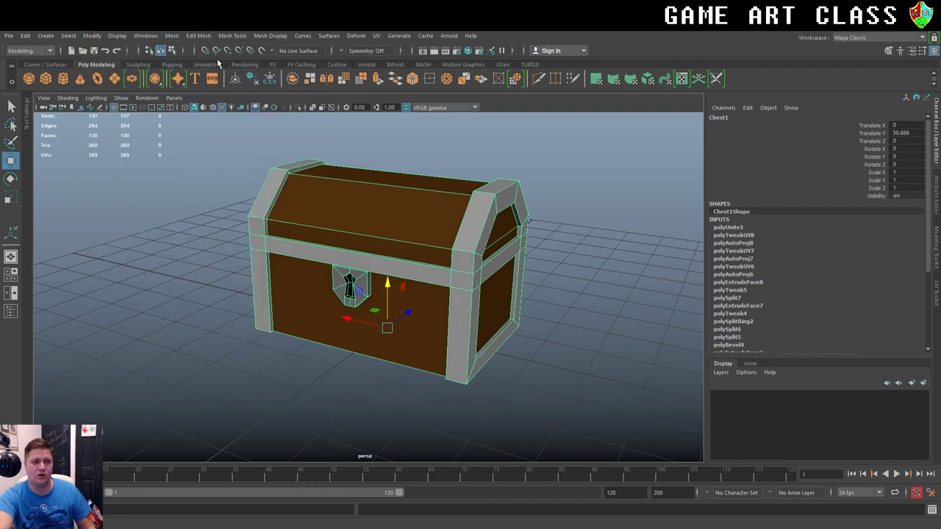
pyautogui.click(269, 79)
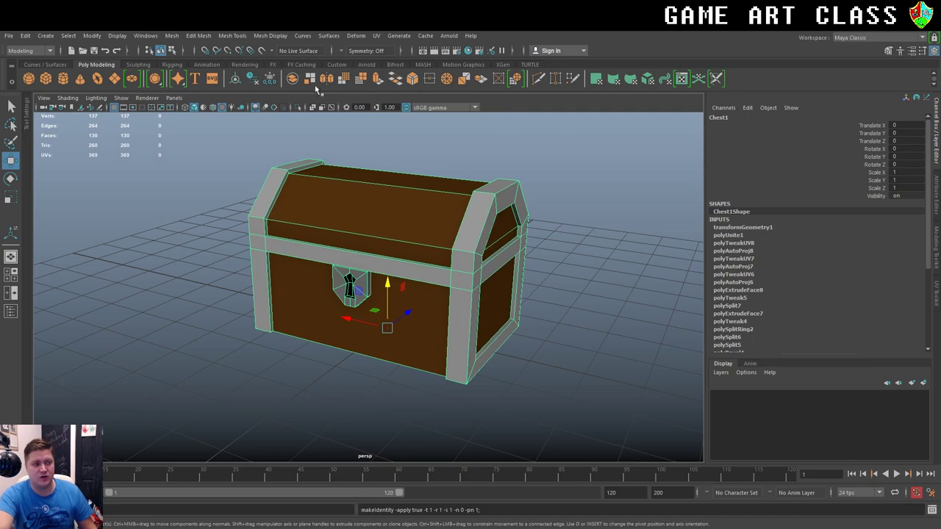
# Delete the construction history of the combined chest and view the result from its other side.
pyautogui.click(27, 36)
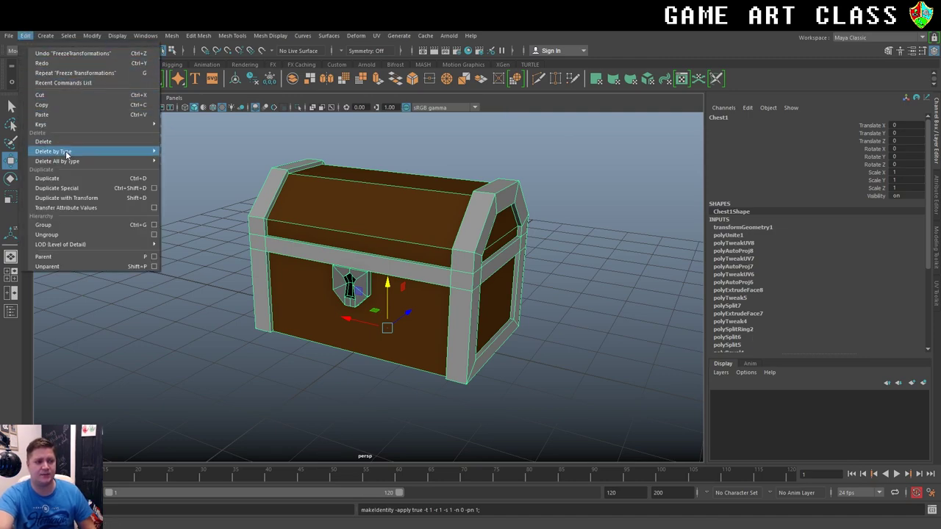
pyautogui.moveTo(70, 155)
pyautogui.click(268, 72)
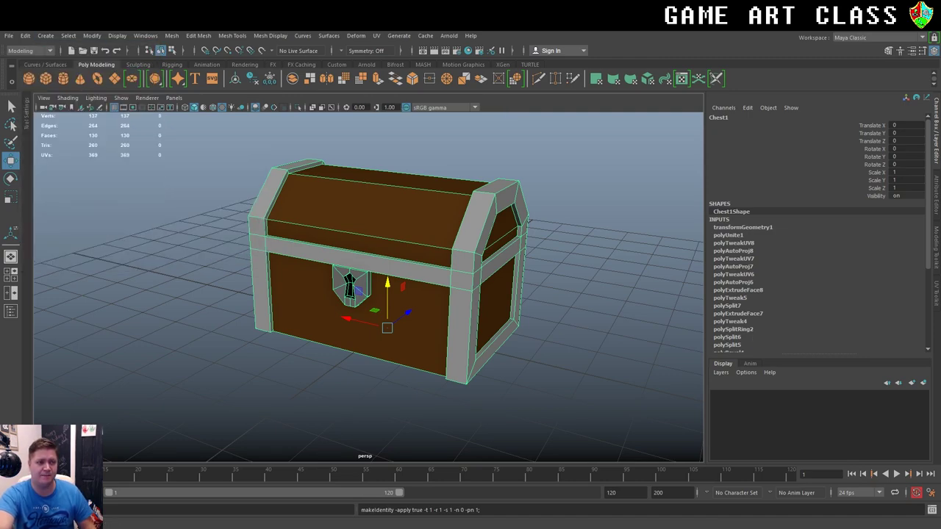
pyautogui.click(253, 81)
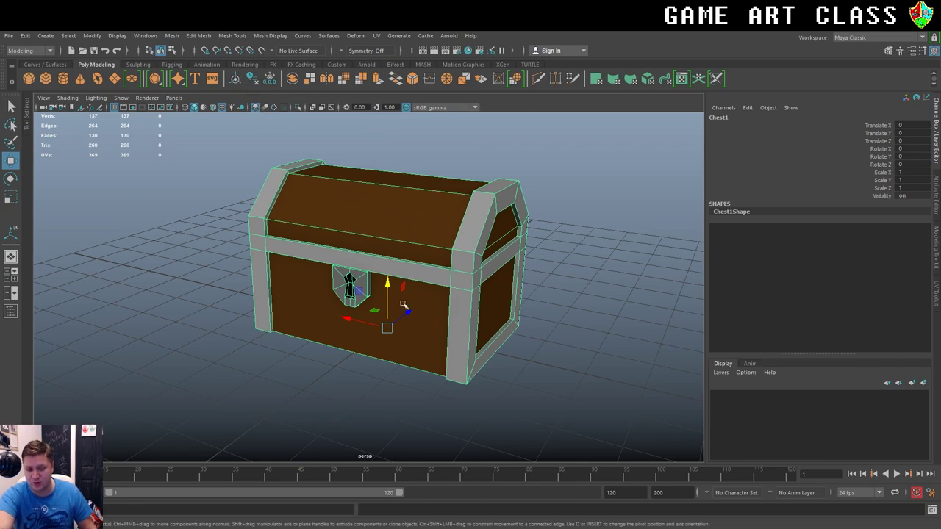
pyautogui.scroll(-2, 404, 304)
pyautogui.keyDown('alt'); pyautogui.moveTo(377, 332); pyautogui.dragTo(467, 309); pyautogui.keyUp('alt')
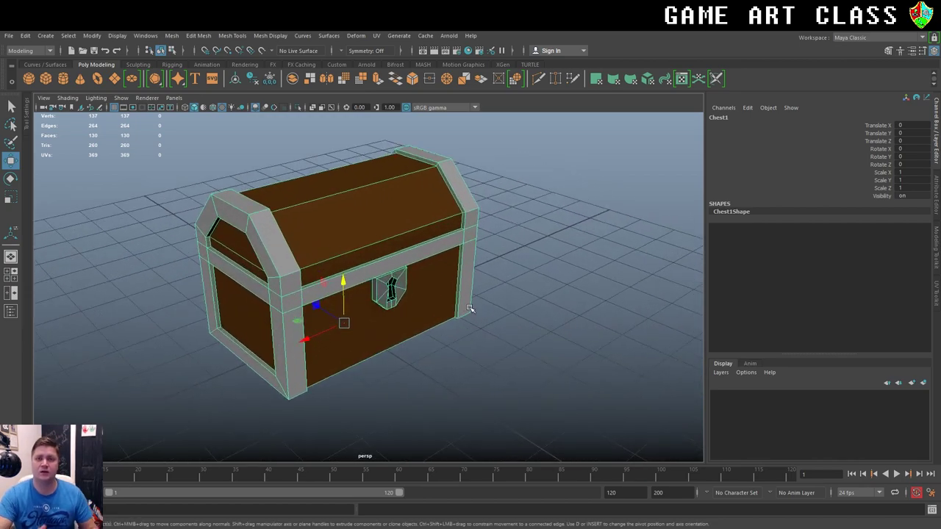